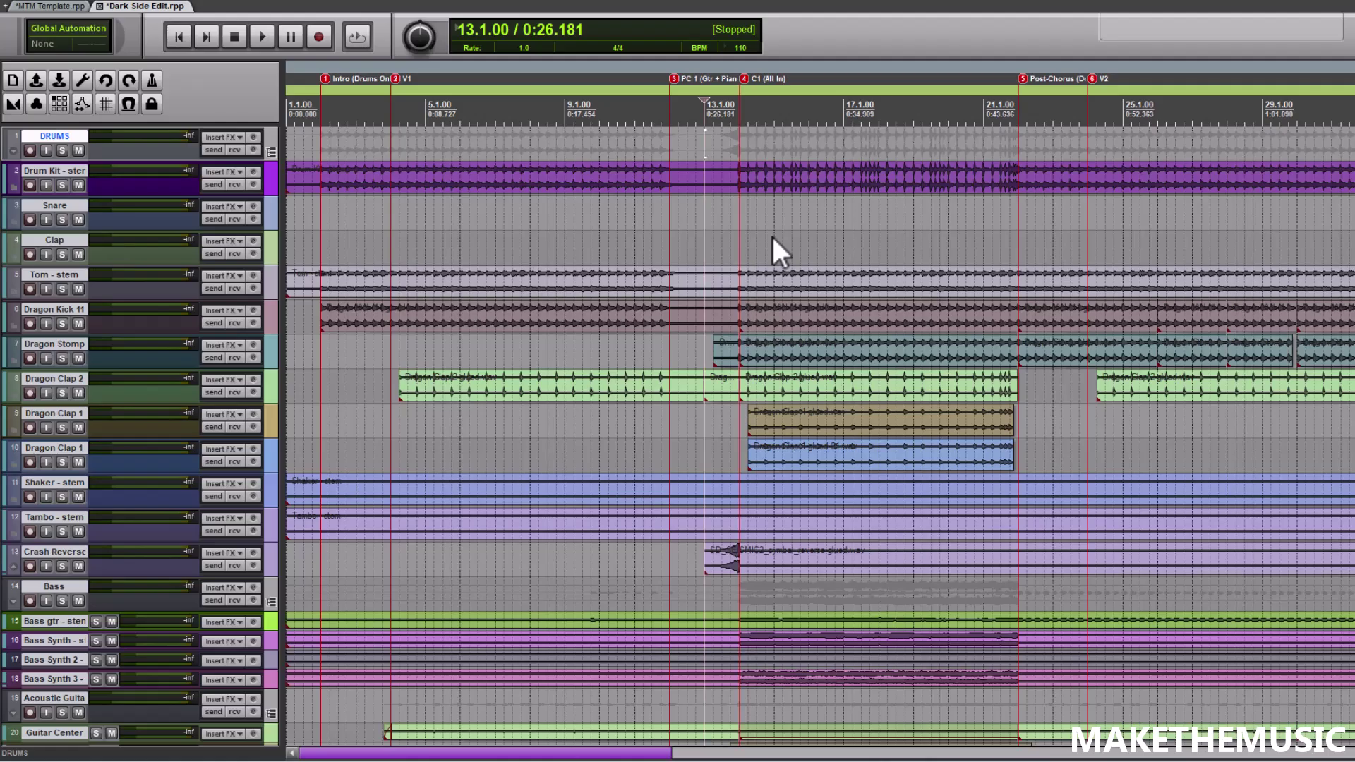
Look over the drum tracks, from the Drum Kit stem down to Crash Reverse, across the whole song timeline.
scroll(799, 222, down, 8)
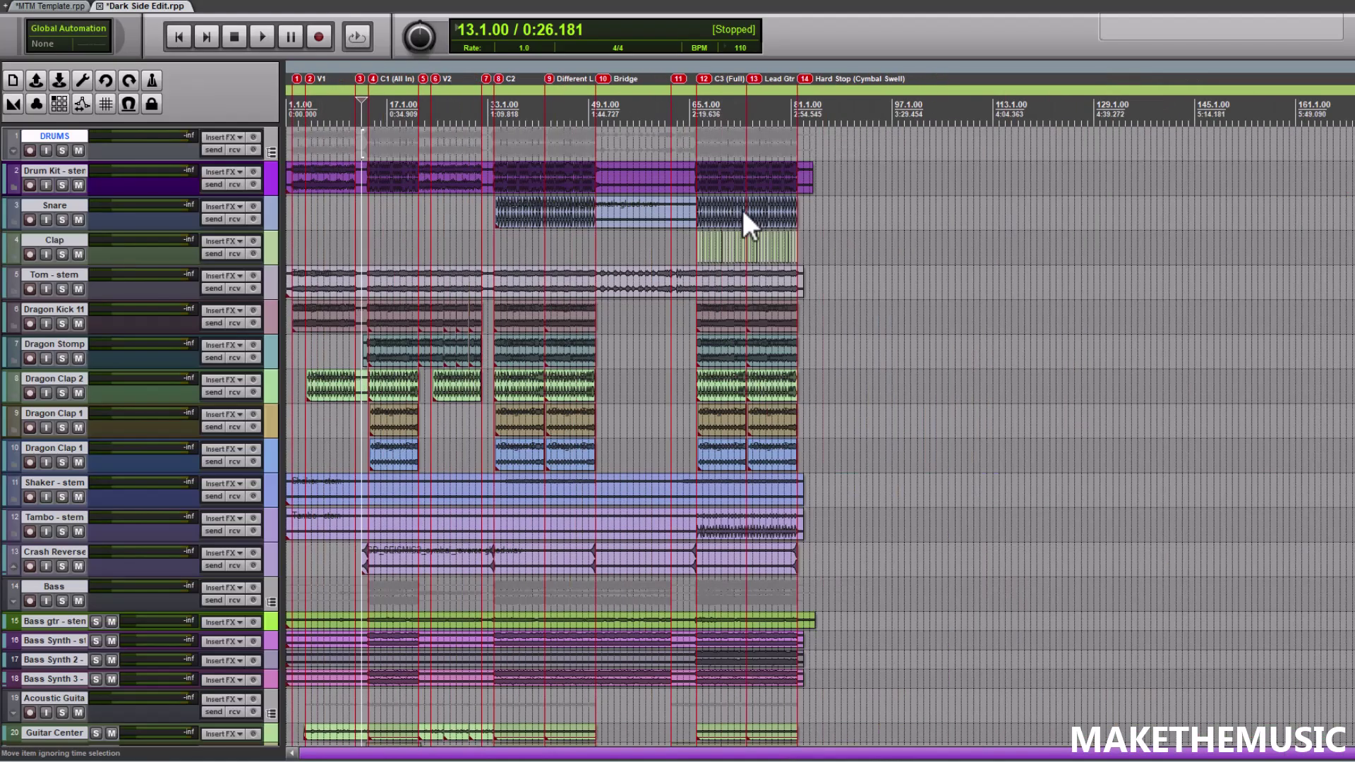
scroll(632, 127, down, 3)
scroll(632, 127, up, 3)
scroll(632, 129, up, 8)
scroll(736, 175, down, 4)
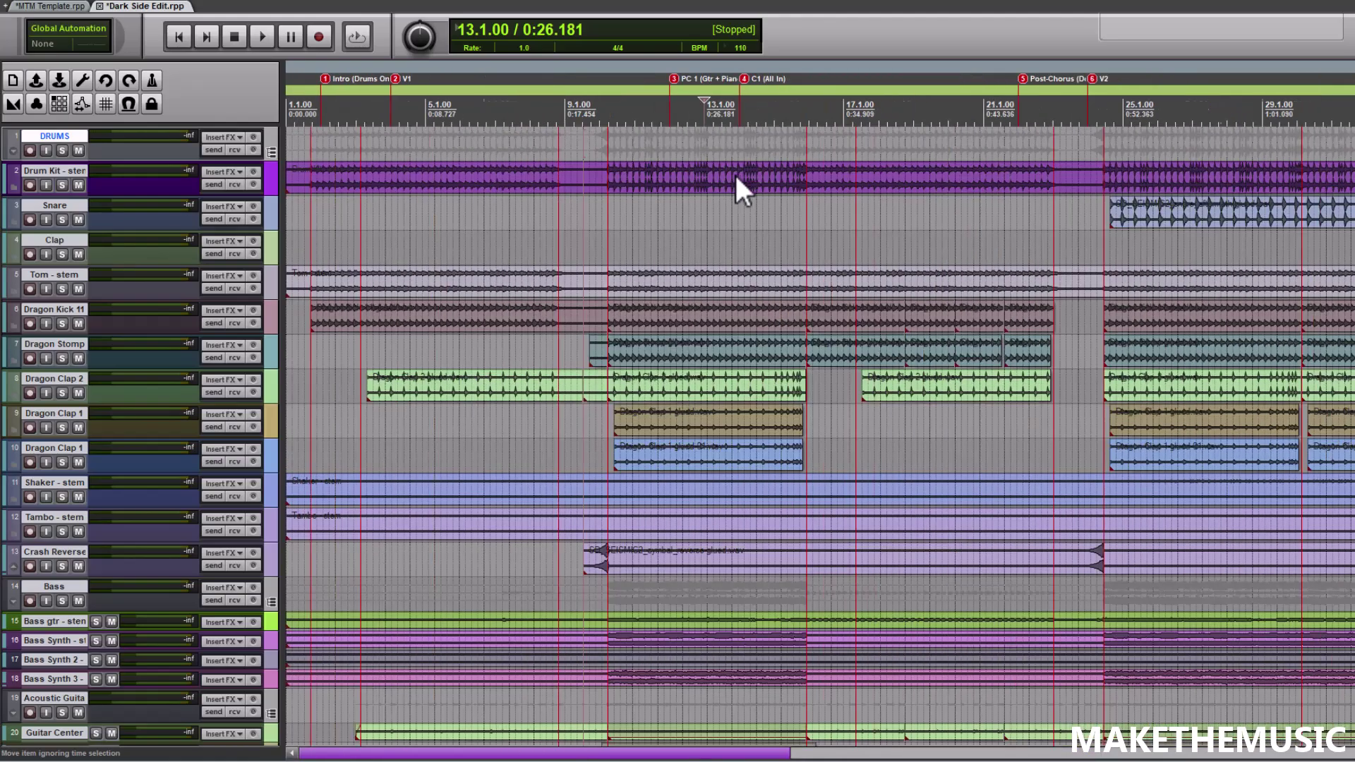
scroll(707, 179, down, 5)
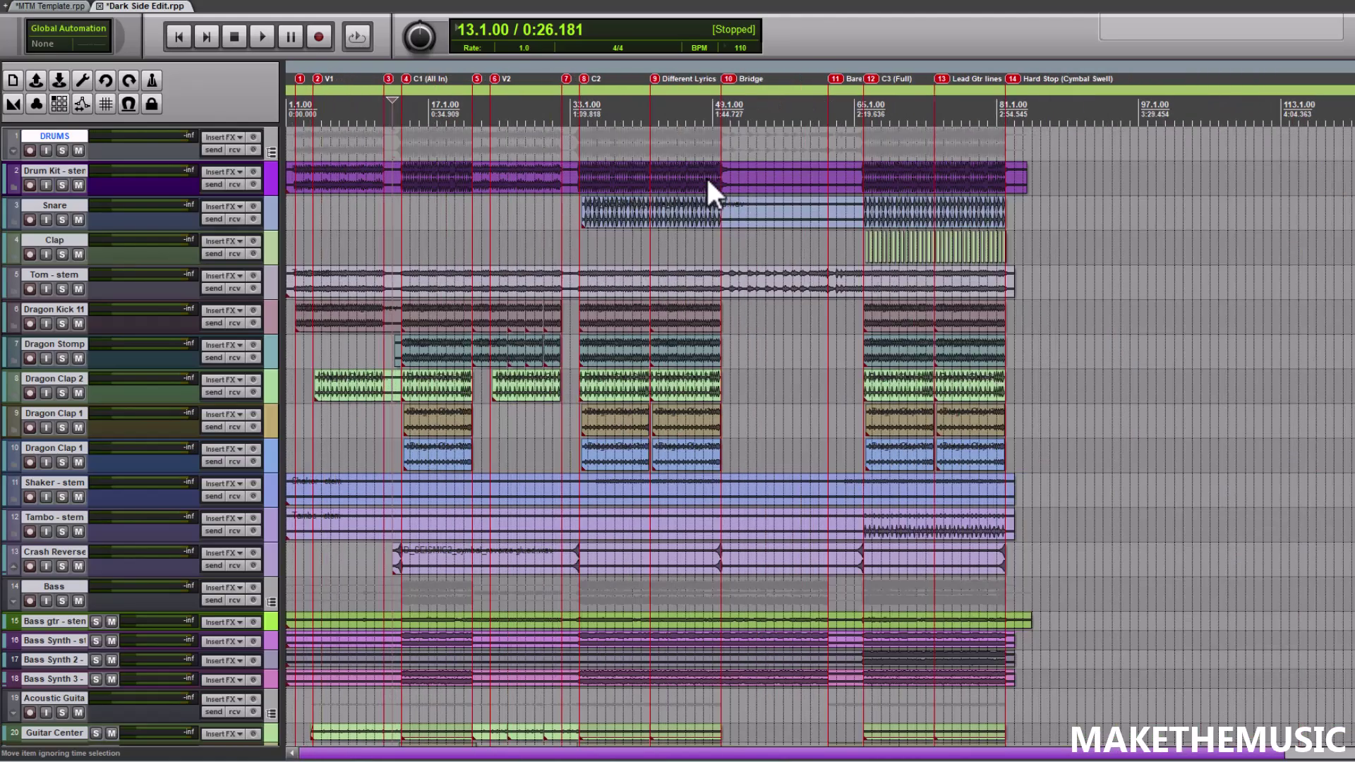
drag(1041, 256, 1039, 256)
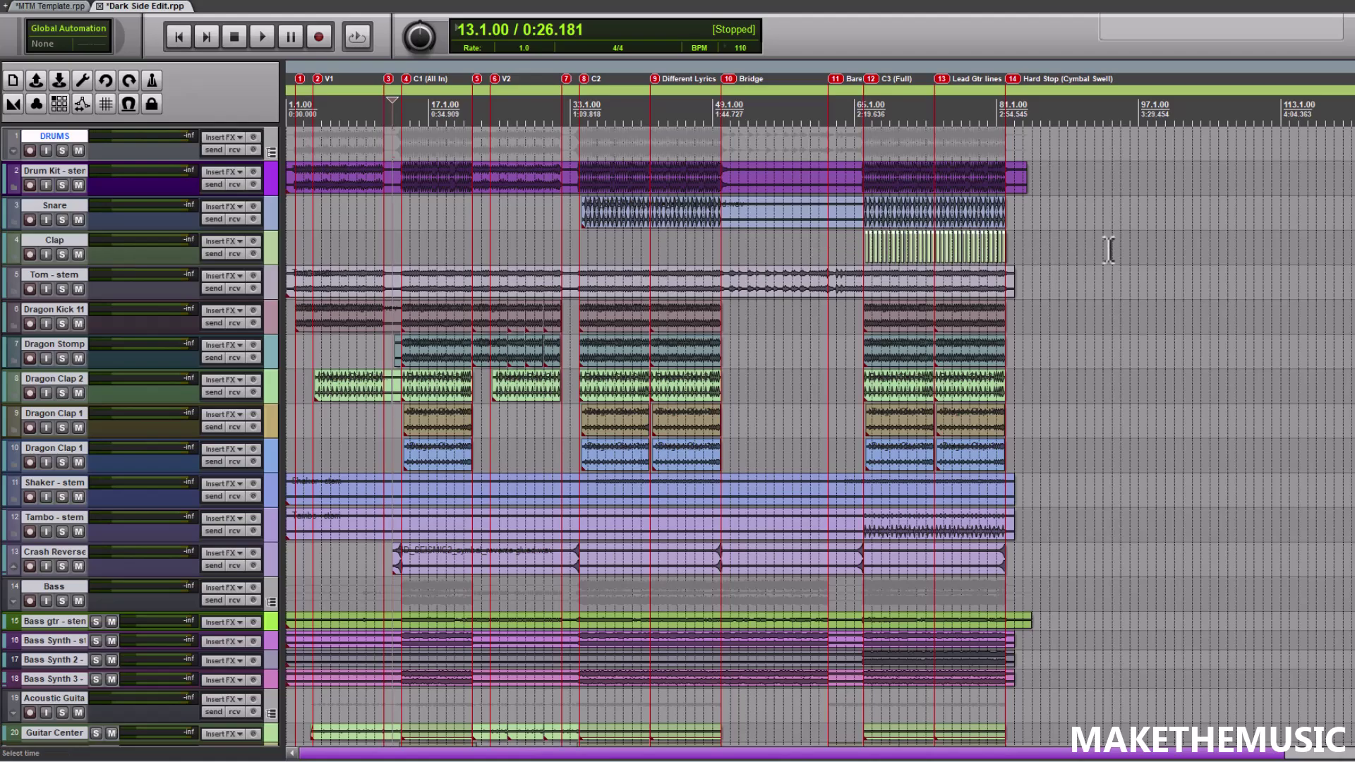
click(278, 222)
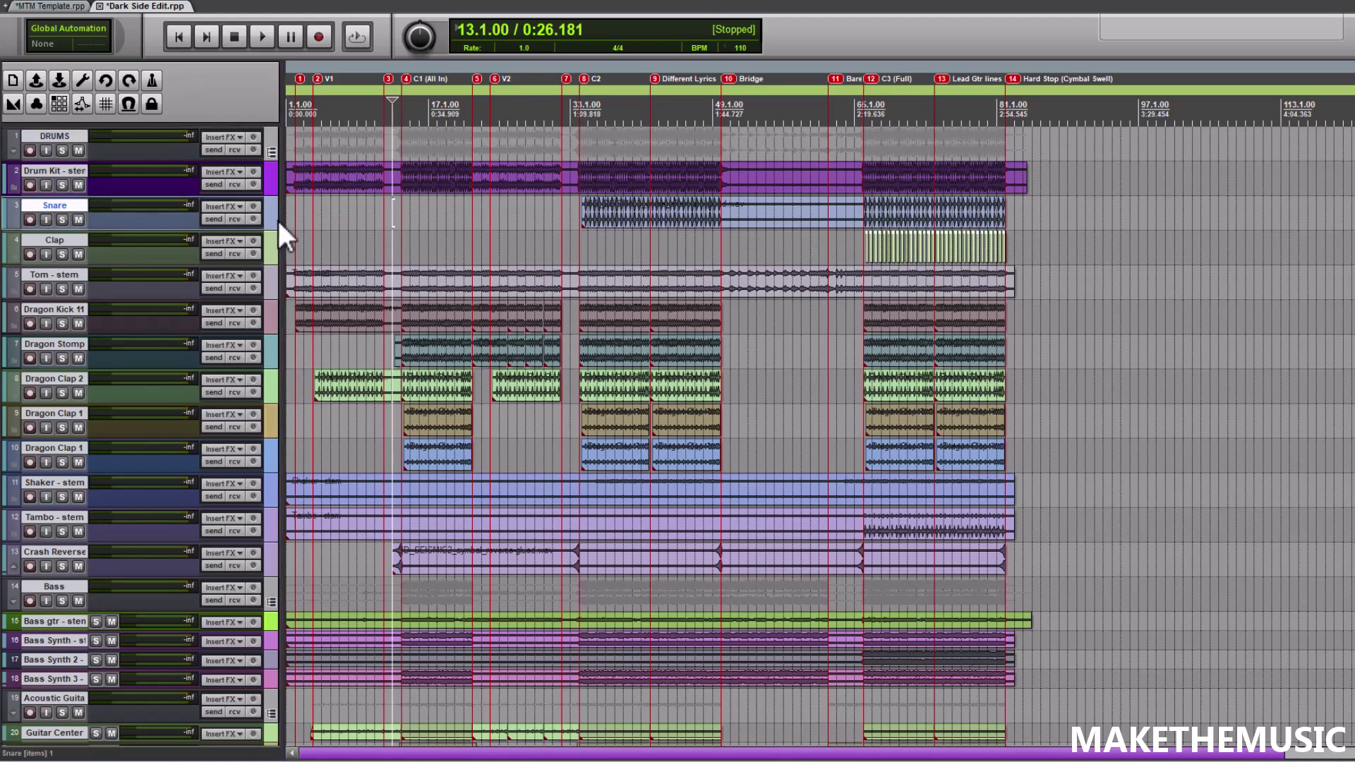
Place the edit cursor at 66.1.00 in the C3 (Full) section and examine the drum parts around it.
click(855, 142)
scroll(855, 142, up, 3)
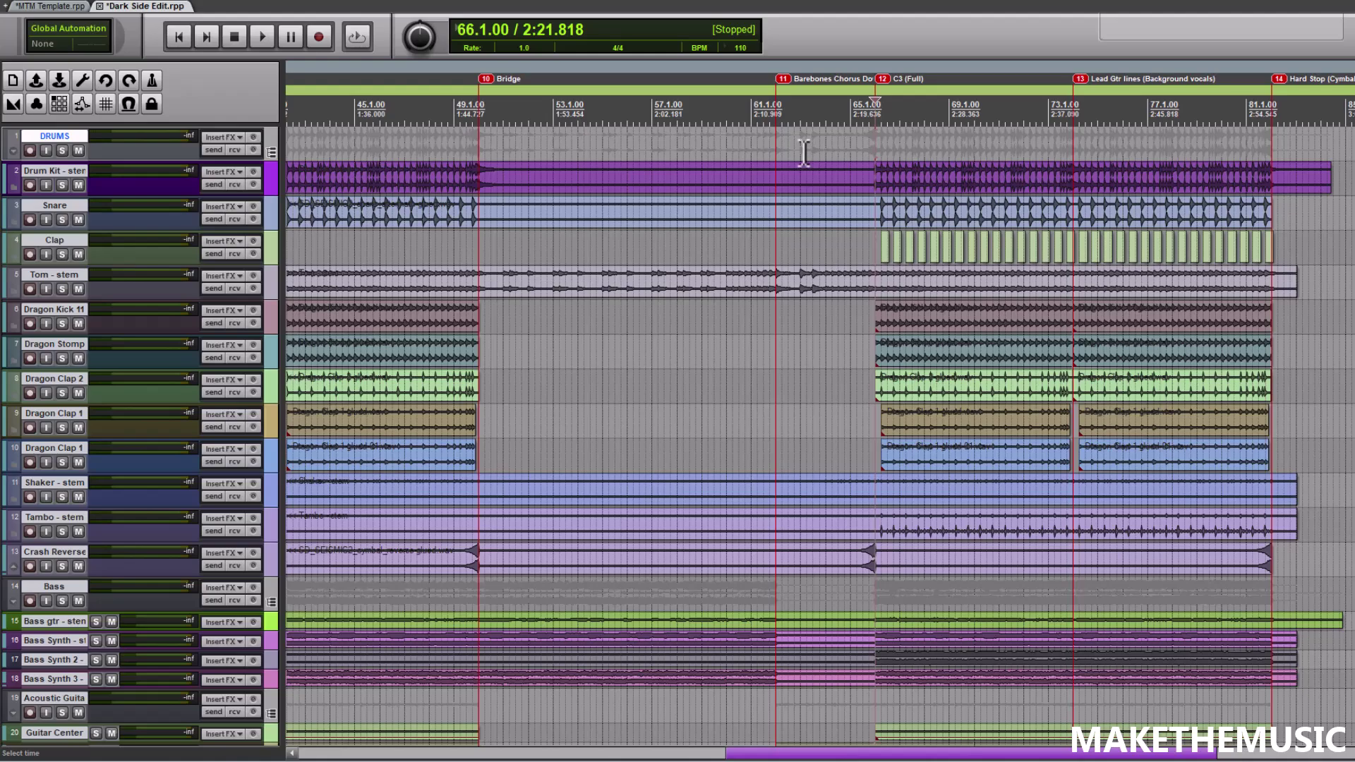
scroll(805, 153, down, 3)
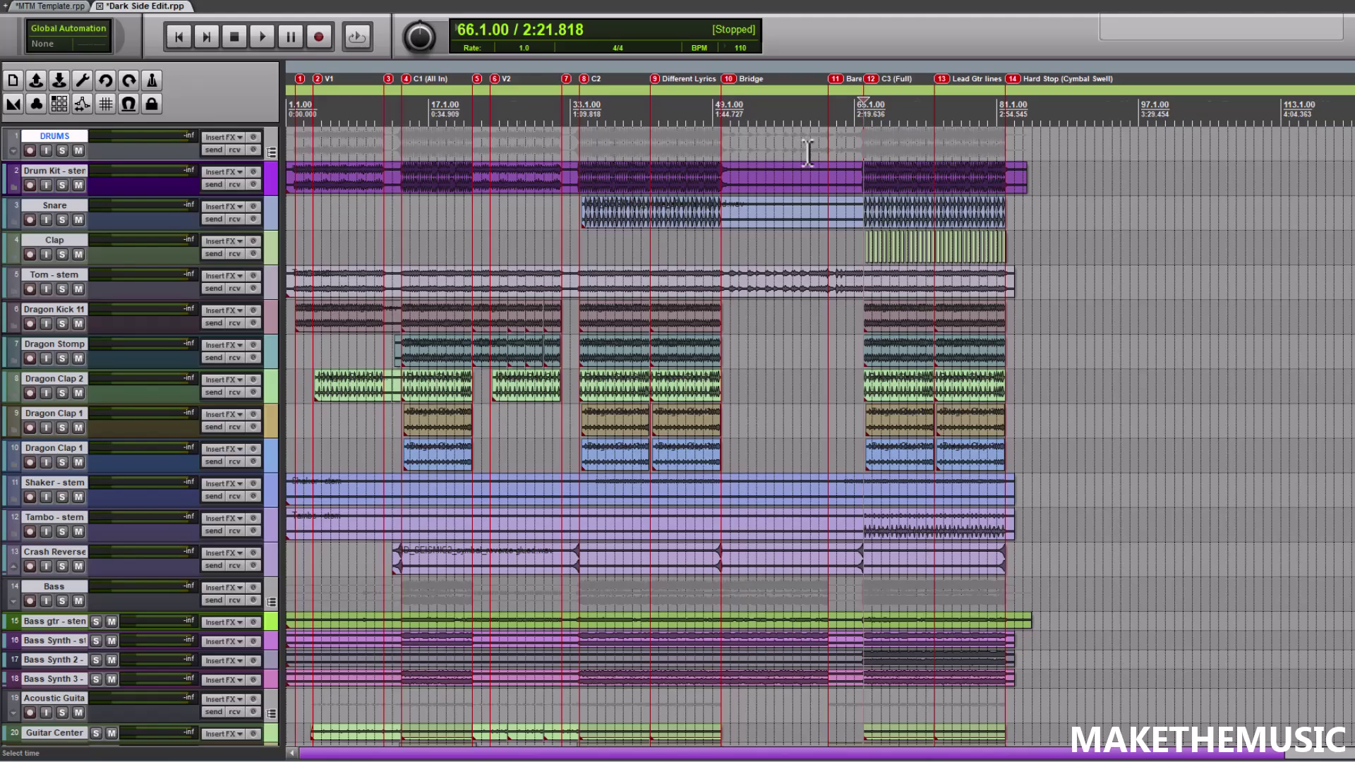
scroll(809, 152, down, 2)
scroll(808, 153, up, 3)
scroll(788, 164, down, 2)
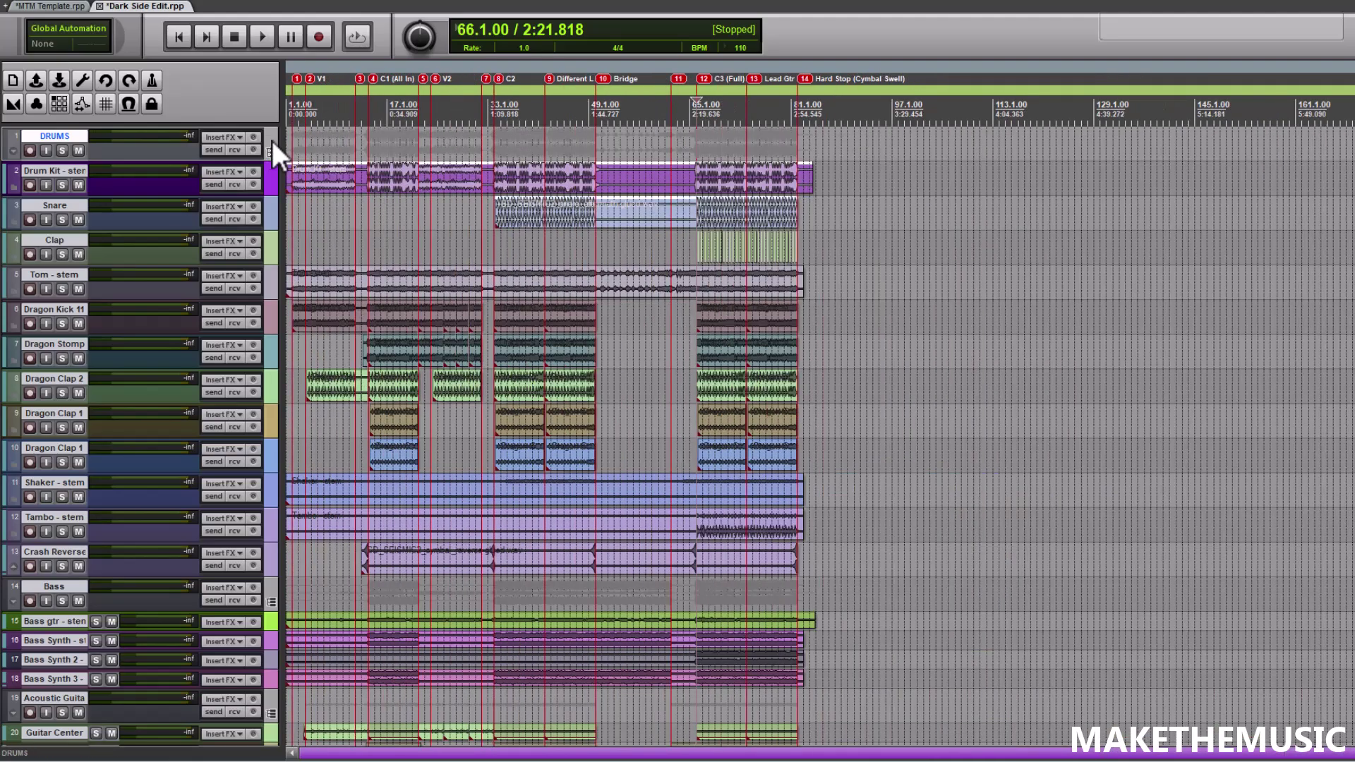
scroll(270, 141, down, 4)
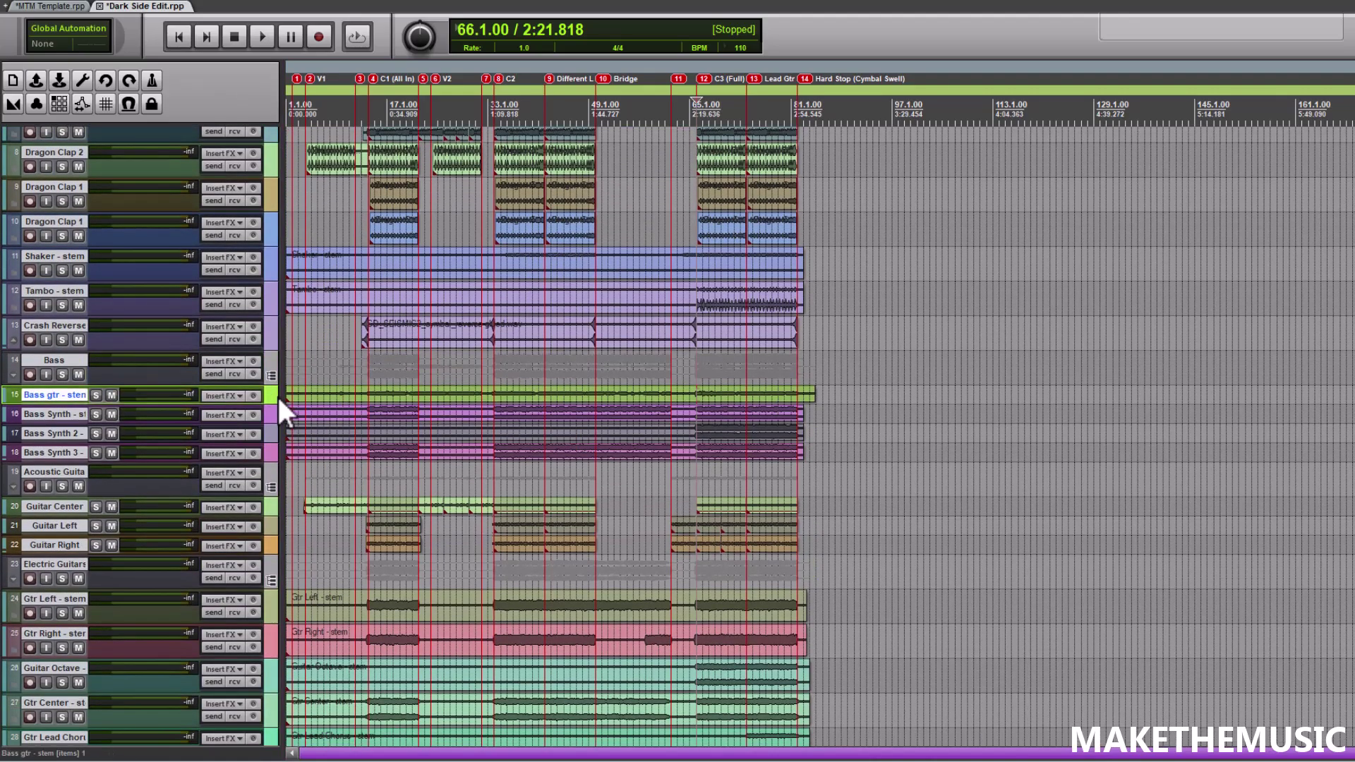
Place the edit cursor at 15.1.00 on the Bass group and examine the bass guitar and bass synth stems across the sections.
click(370, 366)
scroll(513, 389, up, 3)
scroll(514, 378, down, 1)
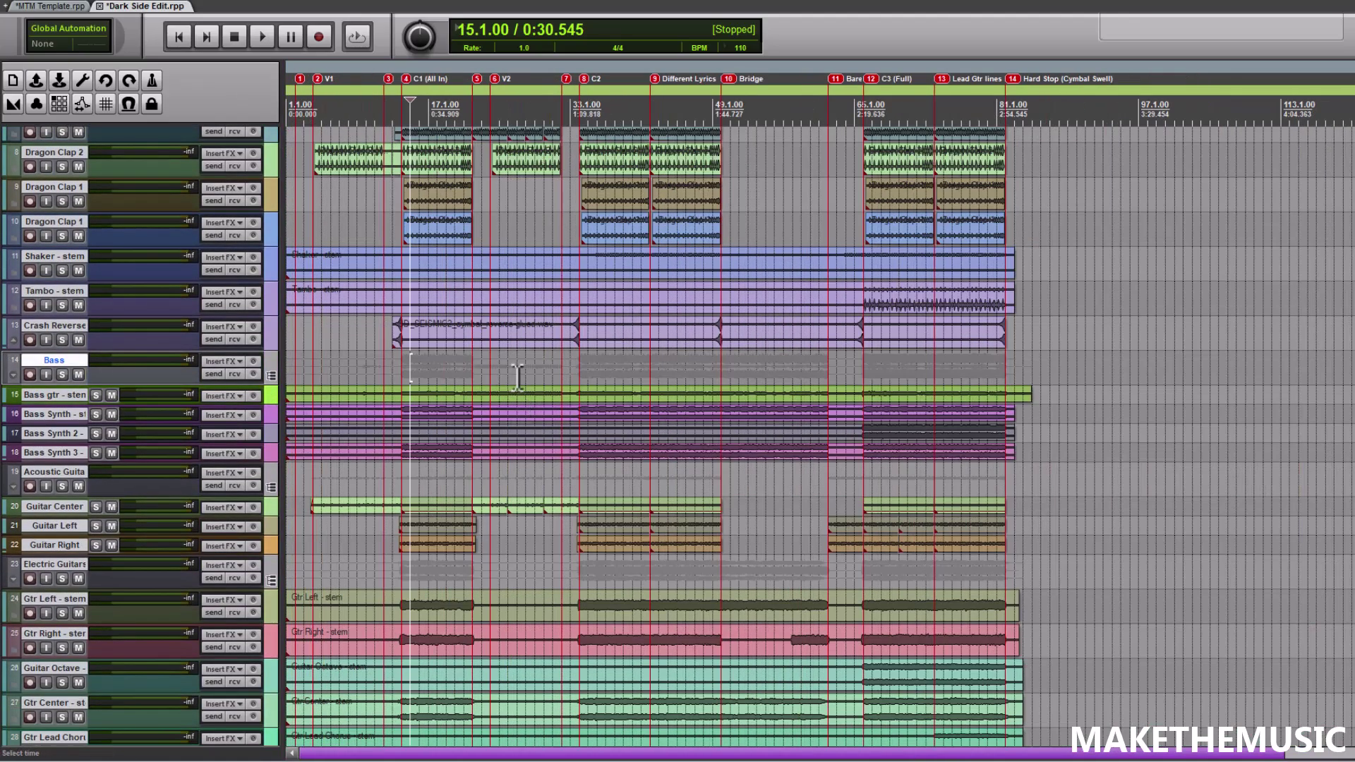
click(64, 394)
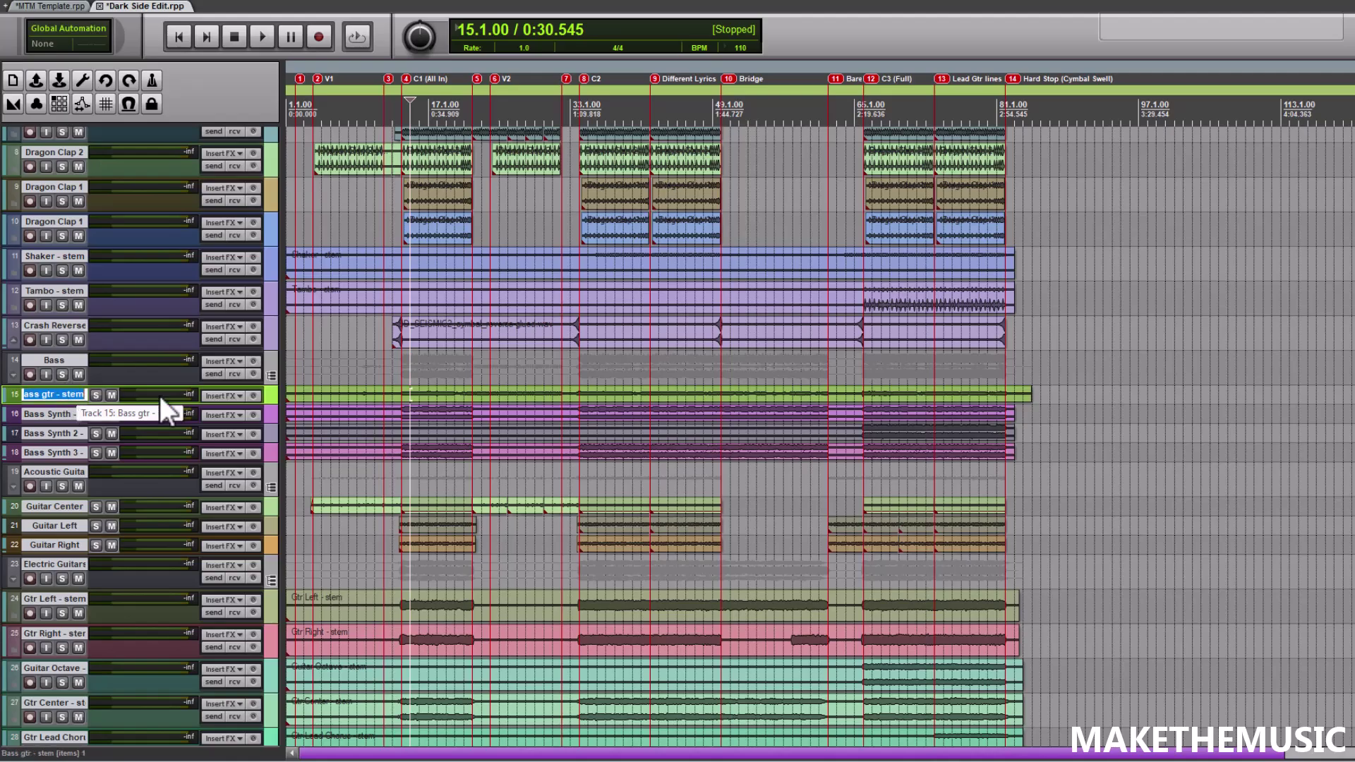
scroll(424, 363, down, 2)
scroll(441, 363, up, 7)
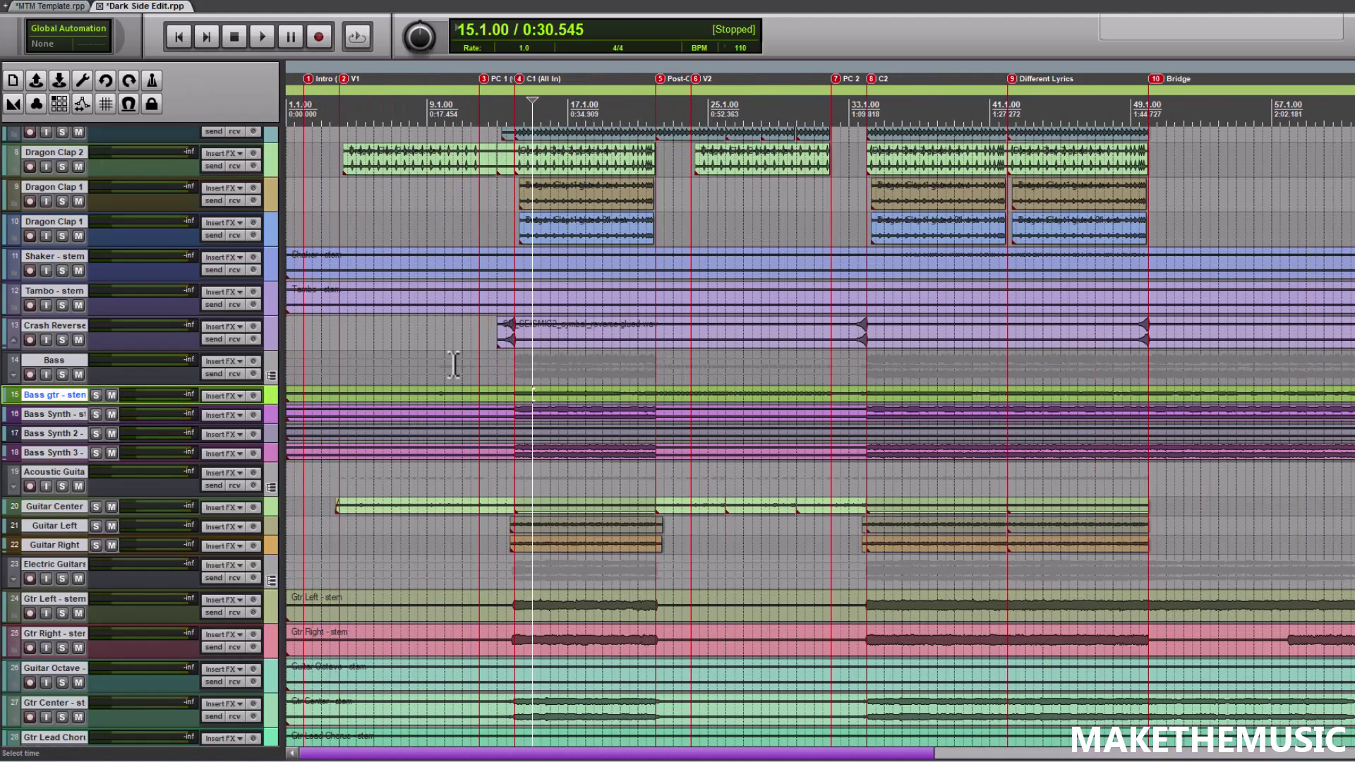
scroll(717, 367, down, 4)
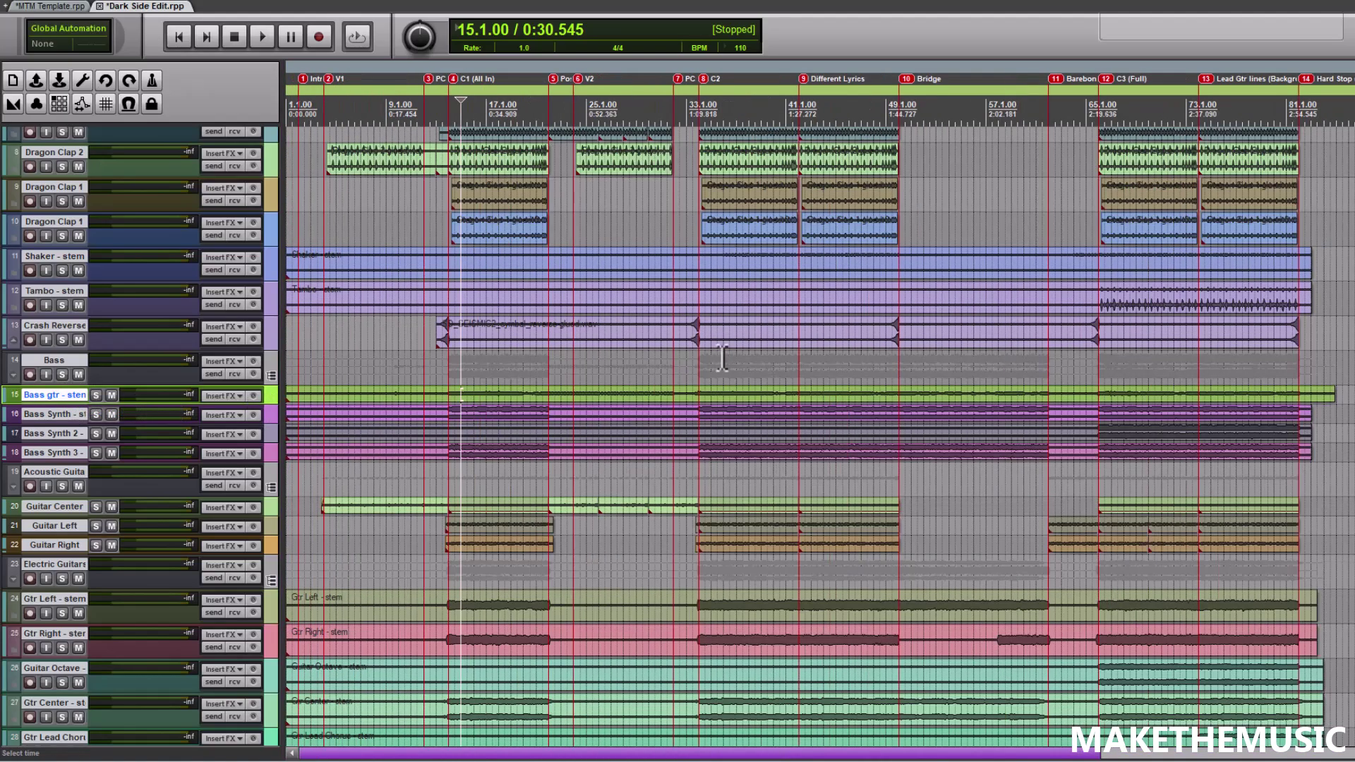
Solo the bass guitar stem, audition it from 14.1.00 at the C1 marker, and clear its solo.
click(96, 395)
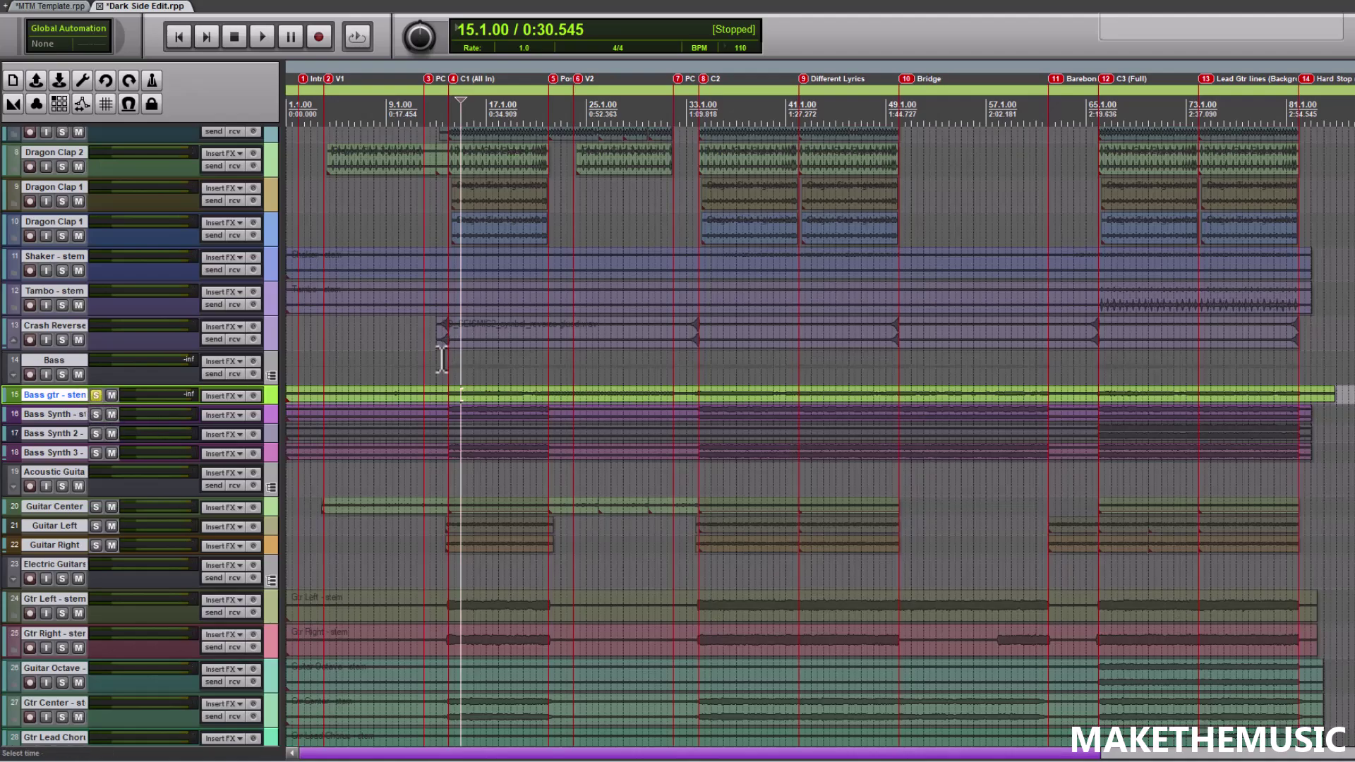
click(448, 357)
key(space)
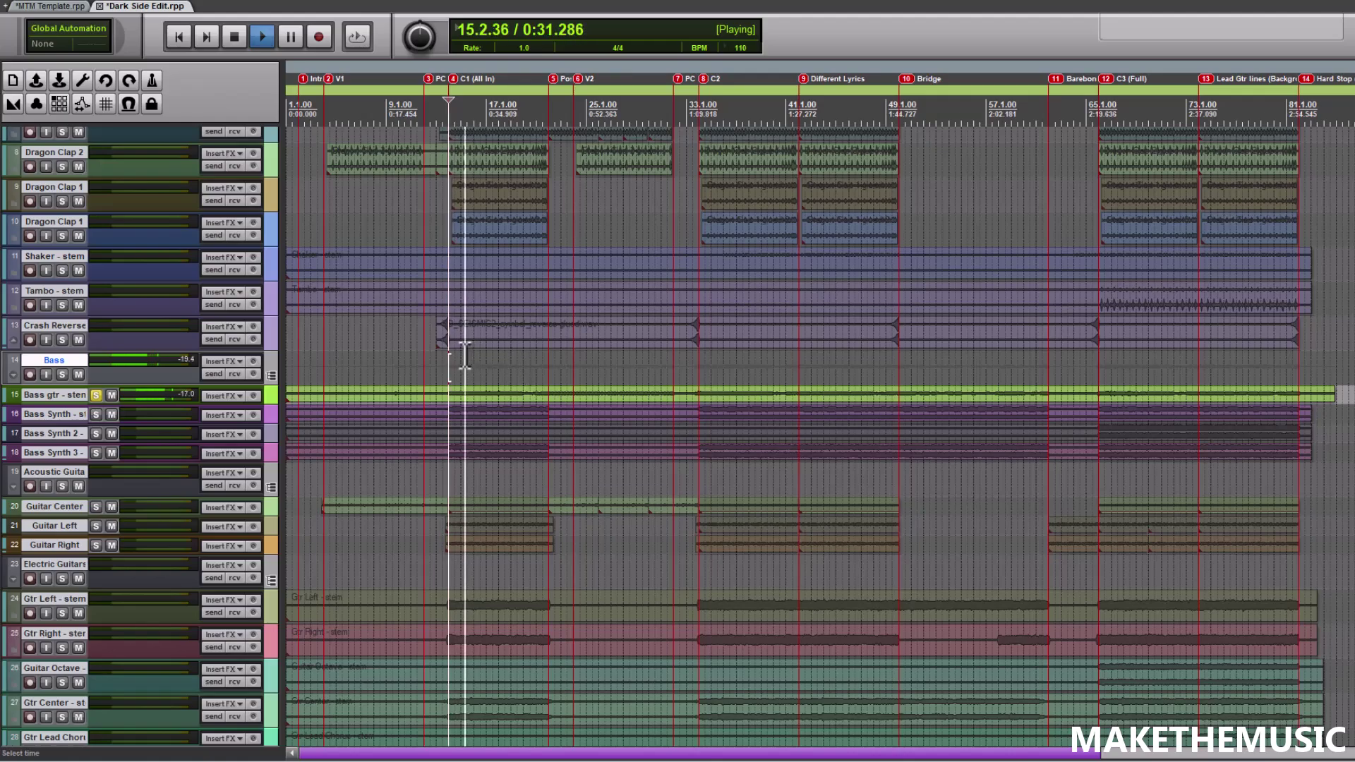
key(space)
click(96, 395)
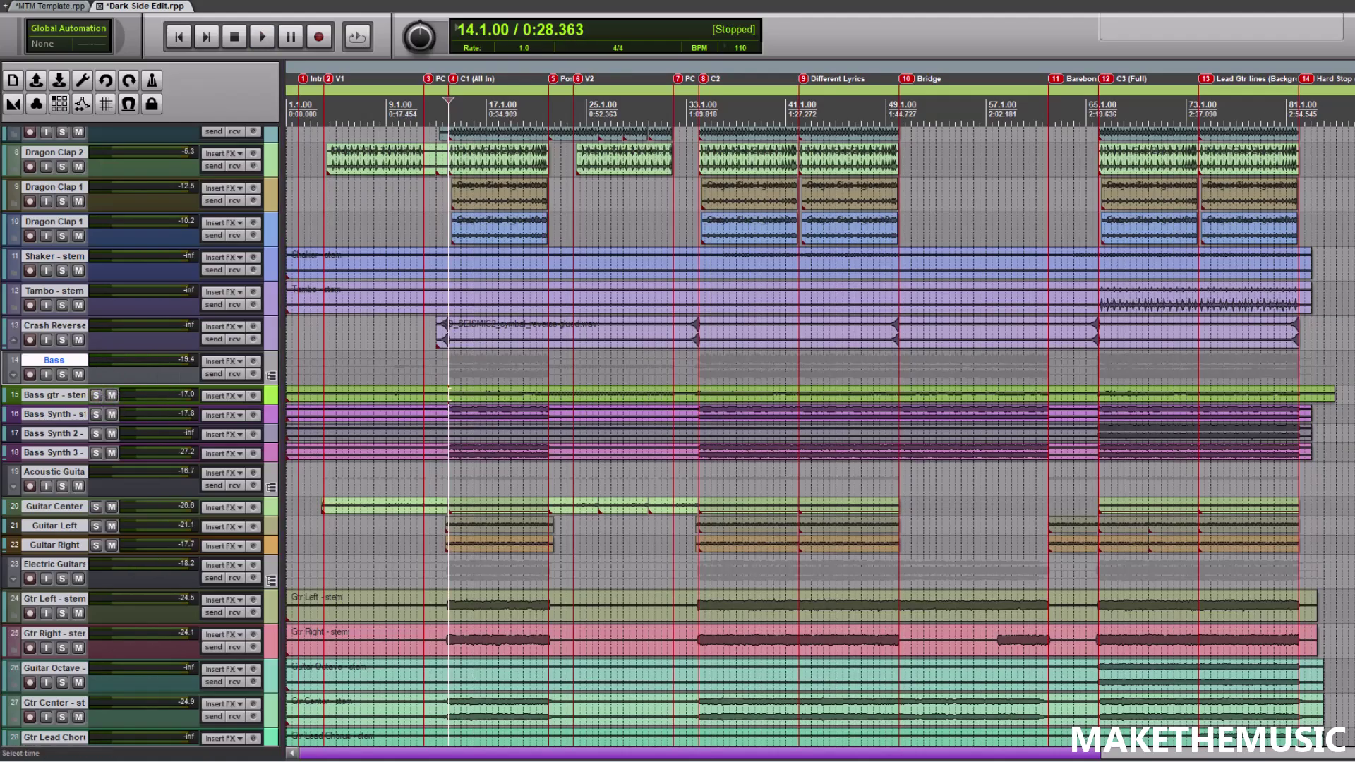
Solo the acoustic guitar group and extend the start of the first Guitar Center clip back to just before the Intro marker.
scroll(1351, 299, right, 3)
click(1352, 300)
scroll(450, 470, down, 3)
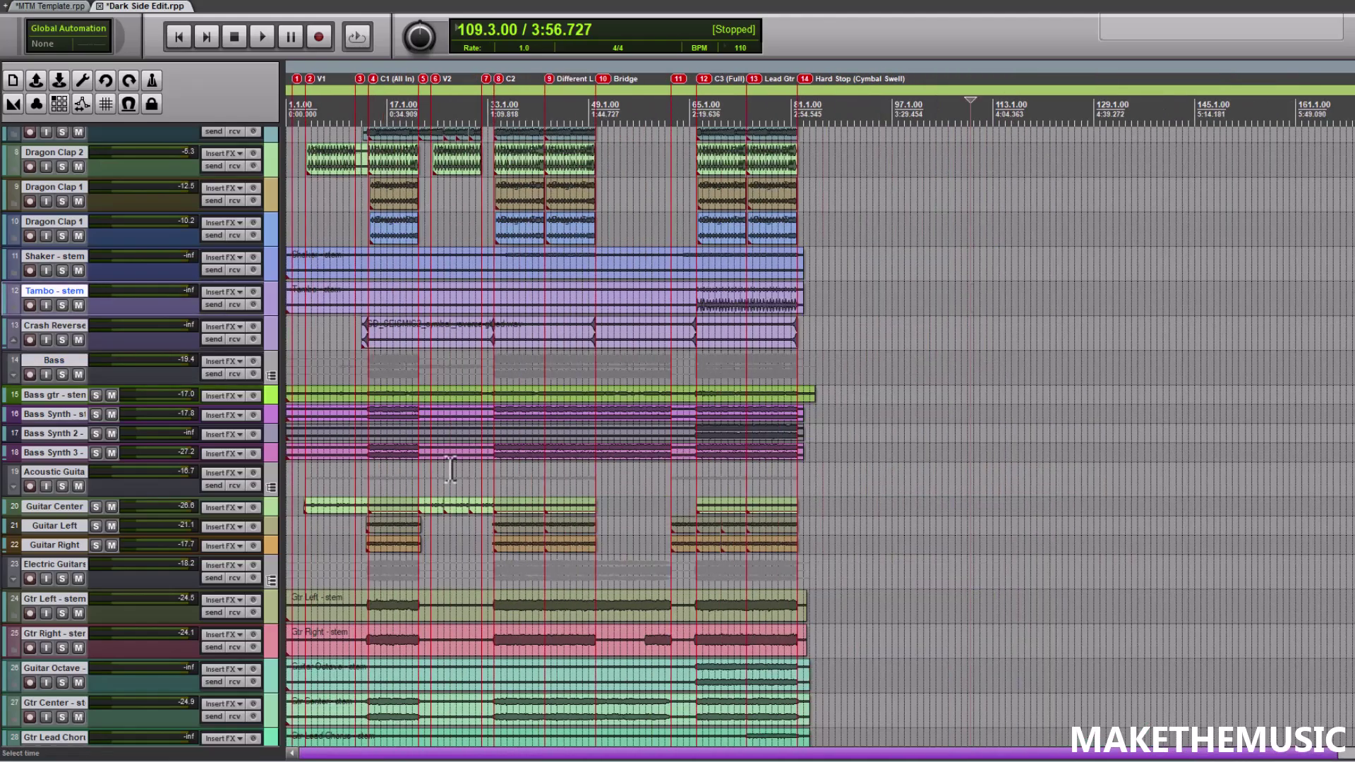
click(305, 477)
scroll(385, 489, up, 10)
click(610, 477)
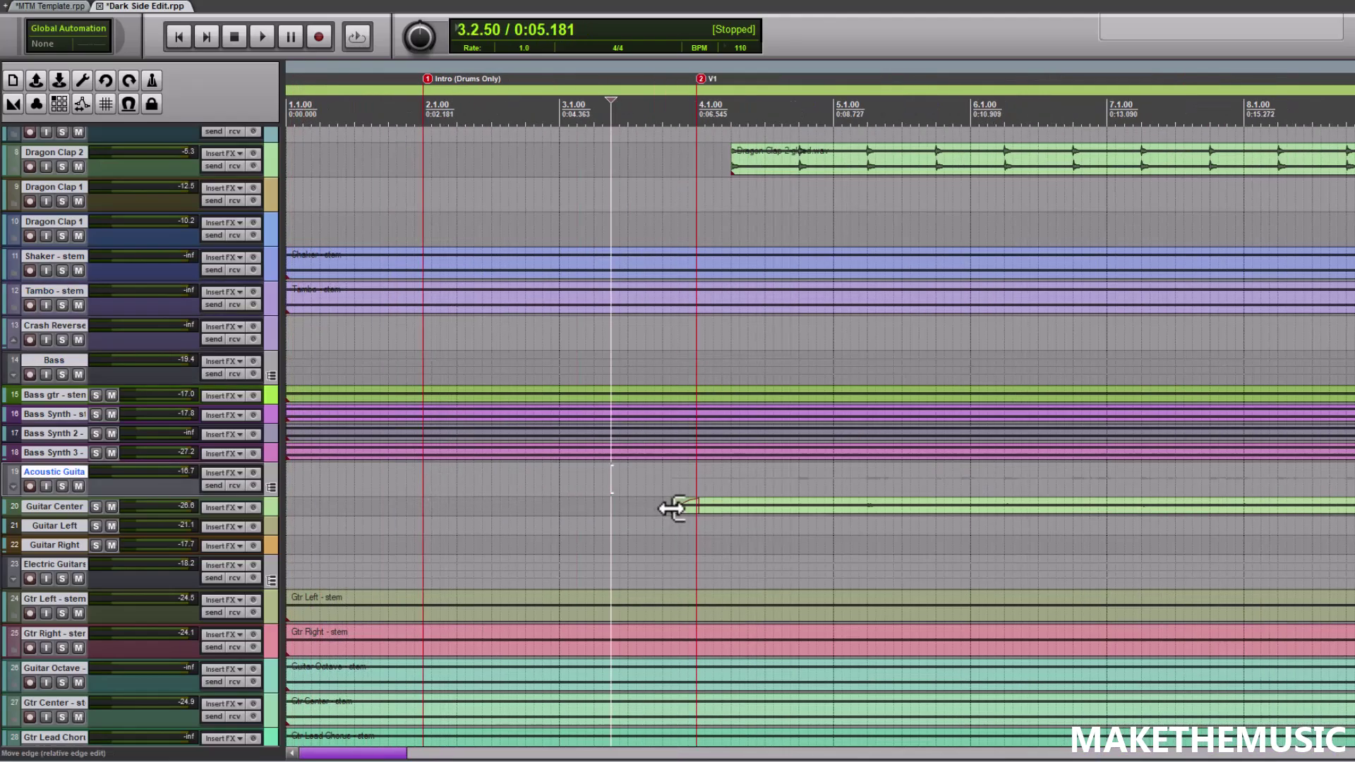
click(62, 486)
drag(672, 507, 353, 498)
Audition the soloed acoustic guitar group from 1.2.75 and clear its solo.
click(363, 470)
click(345, 479)
key(space)
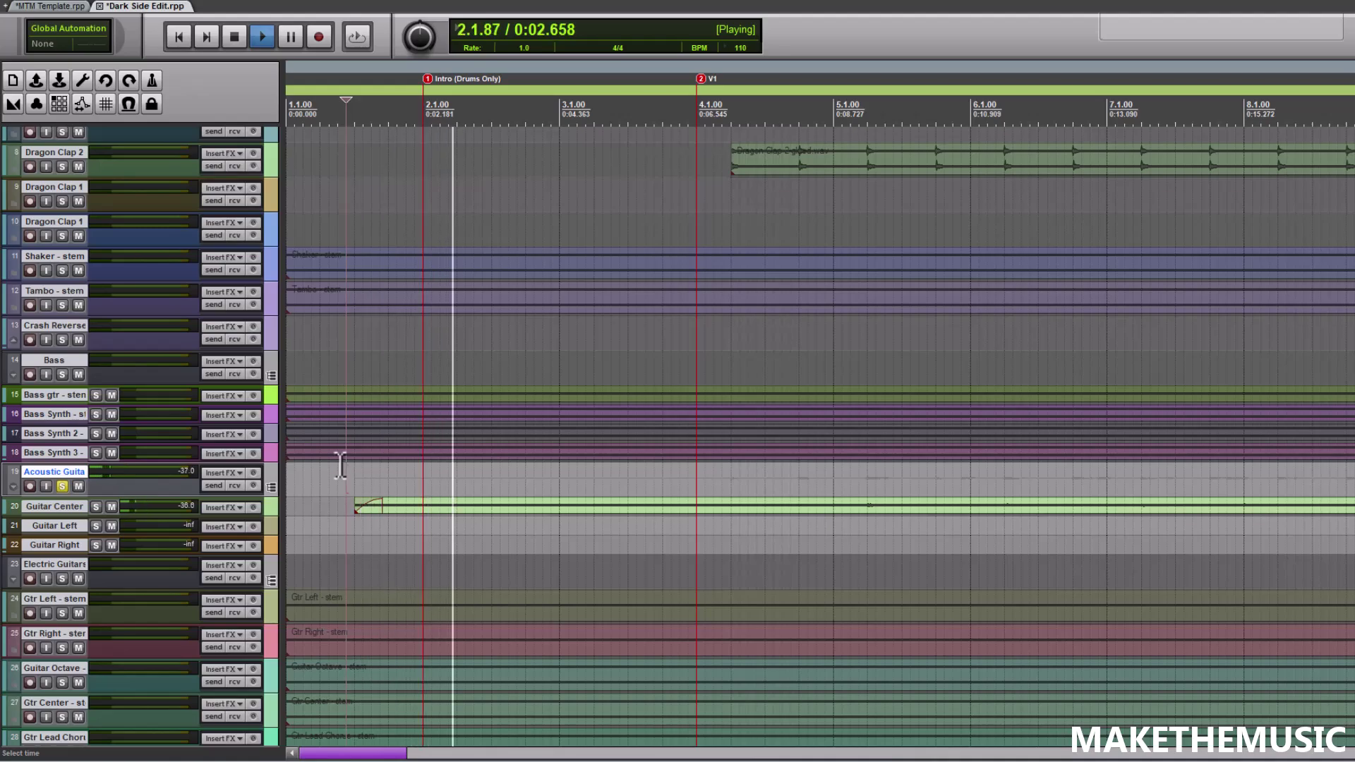
key(space)
click(63, 487)
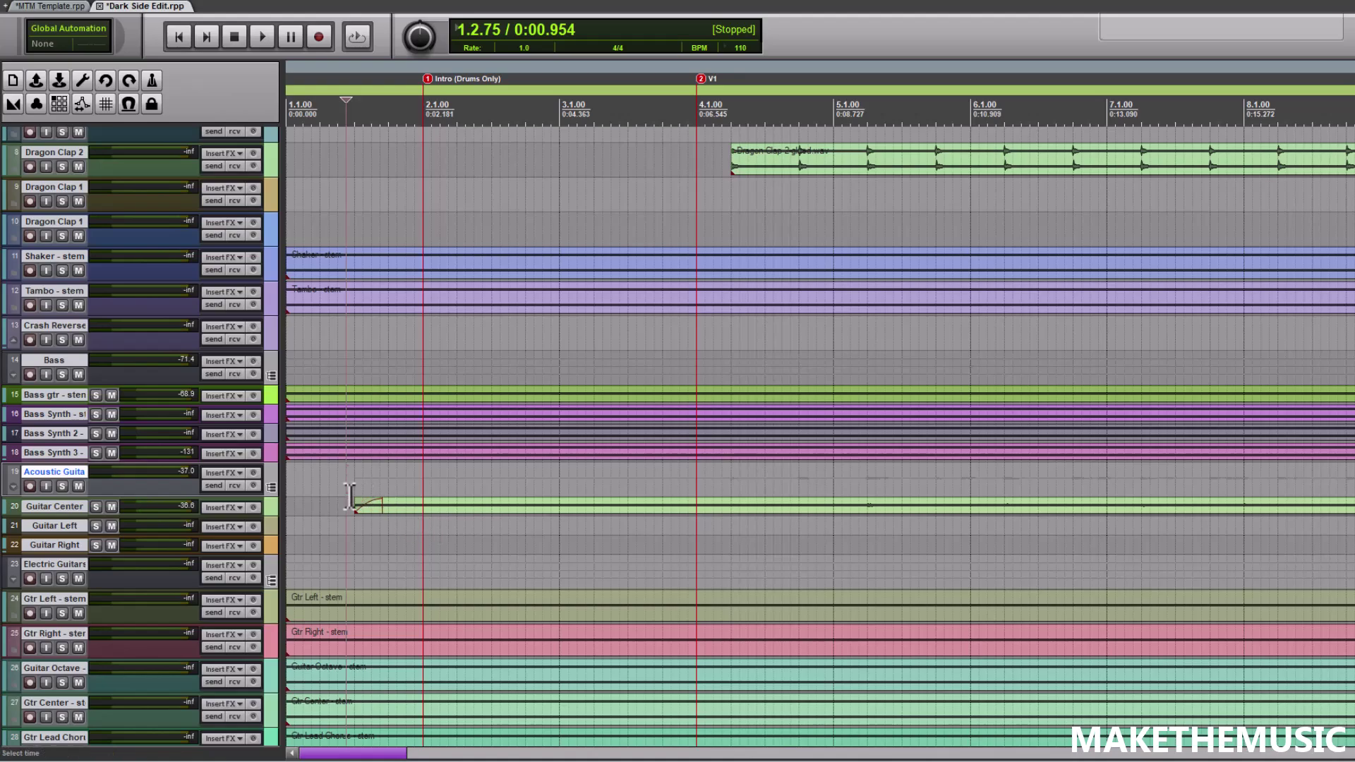
Trim the start of the first Guitar Center clip back to just before the V1 marker.
drag(360, 505, 678, 511)
scroll(616, 454, down, 6)
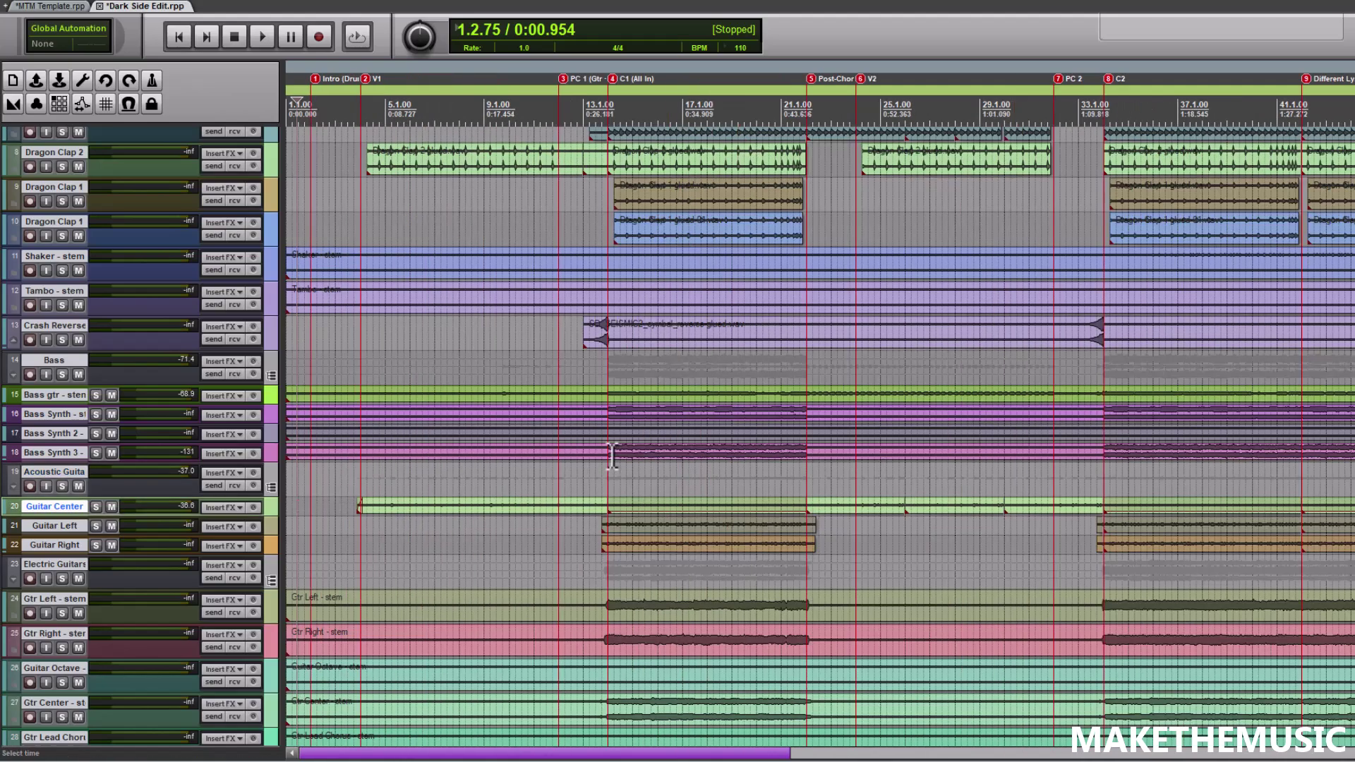
Place the edit cursor at 17.3.00 on the acoustic guitar group and look over the acoustic and electric guitar tracks.
click(573, 464)
scroll(558, 459, down, 4)
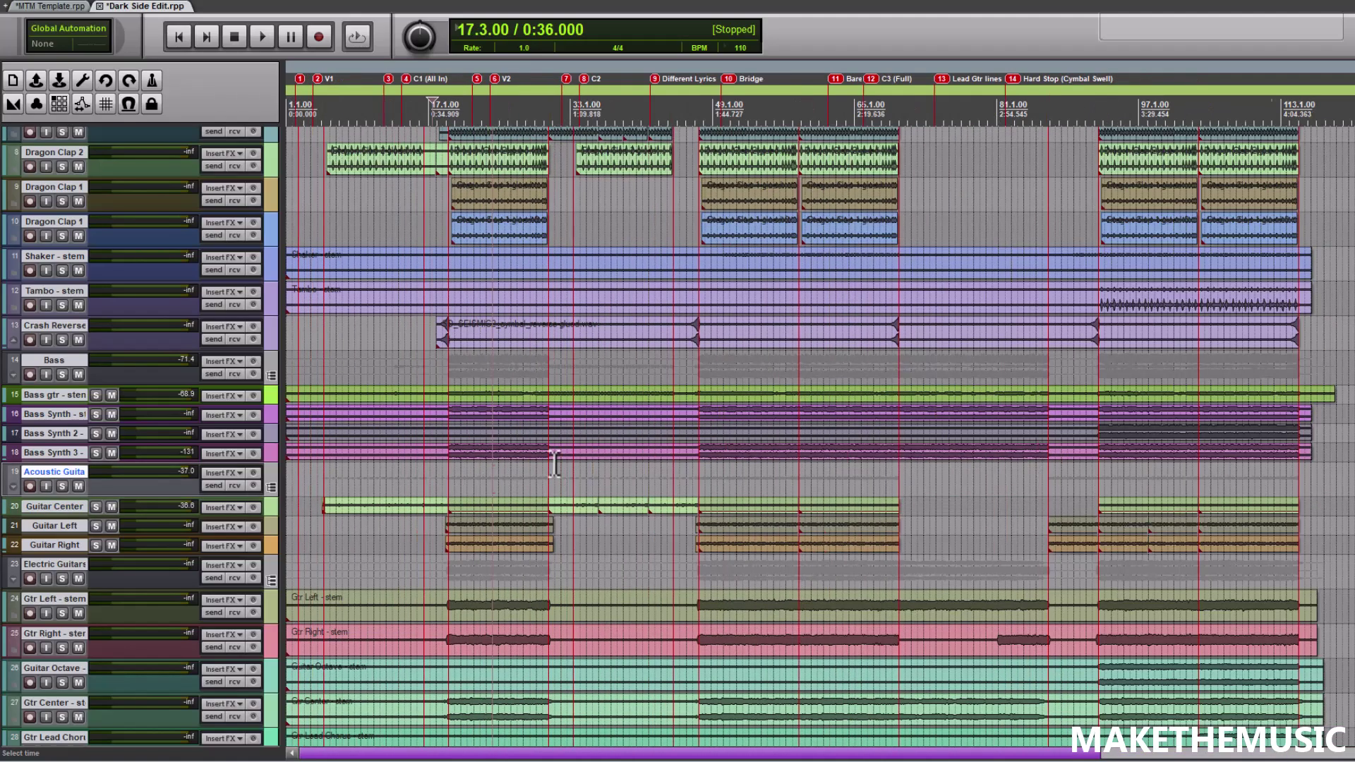
scroll(167, 342, down, 5)
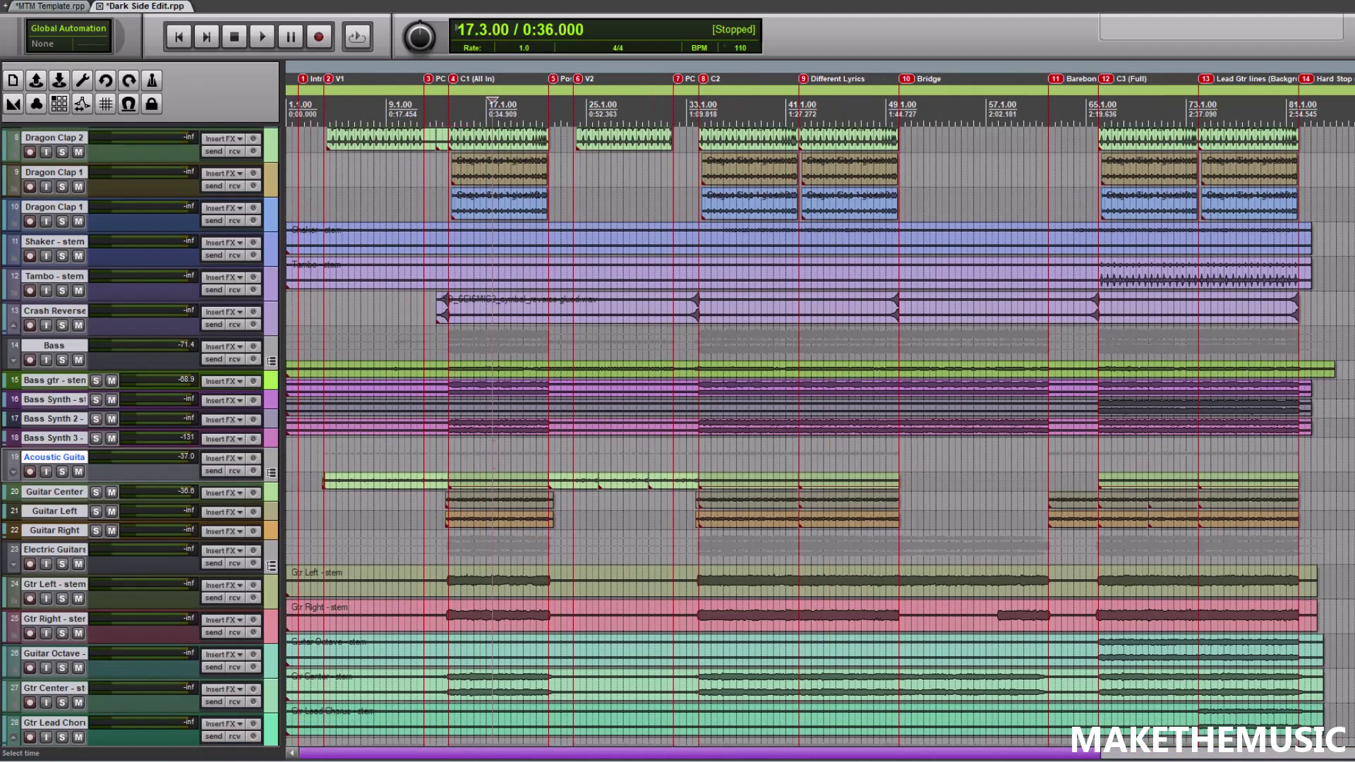
scroll(416, 342, down, 3)
scroll(422, 343, up, 3)
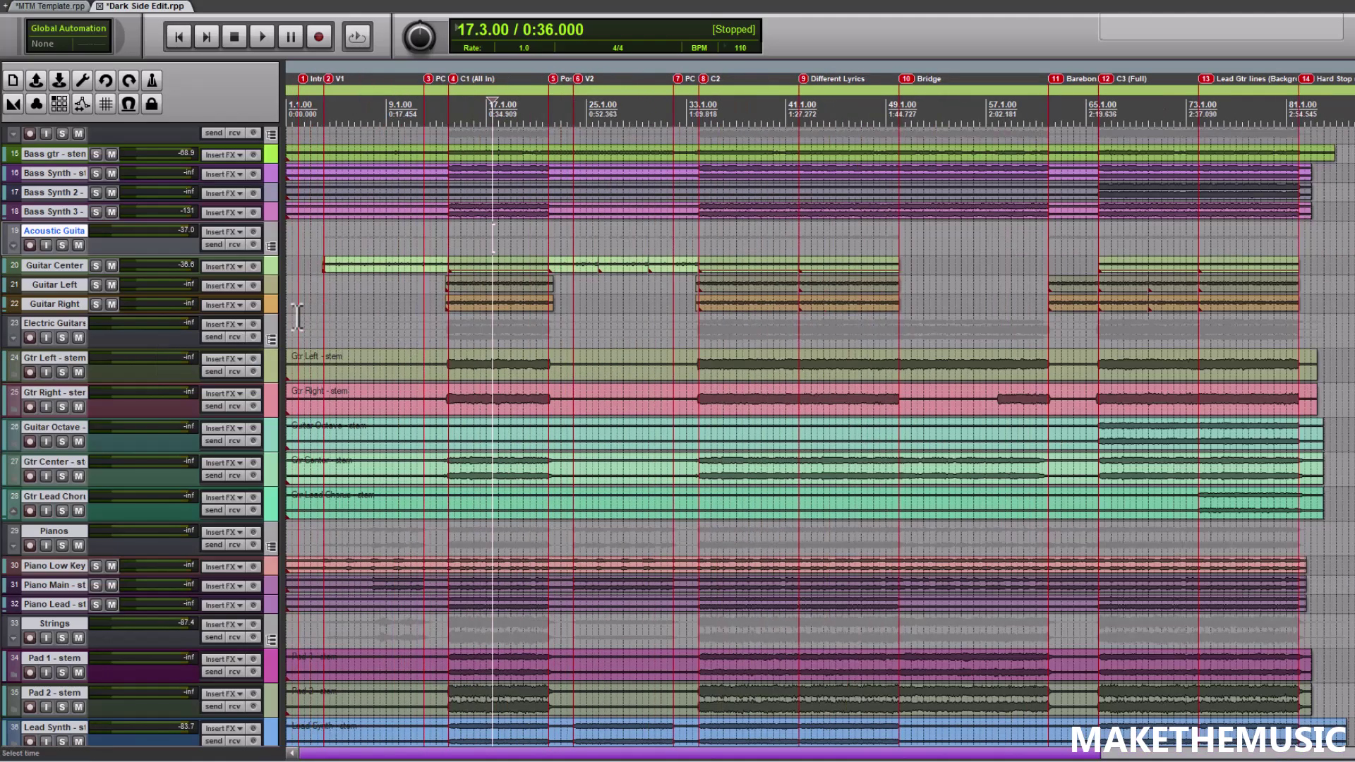
Place the edit cursor at 8.3.00 on the Pianos group and examine the piano stems across the song sections.
scroll(344, 209, down, 5)
click(382, 257)
scroll(523, 318, up, 3)
scroll(532, 312, up, 5)
scroll(610, 275, down, 3)
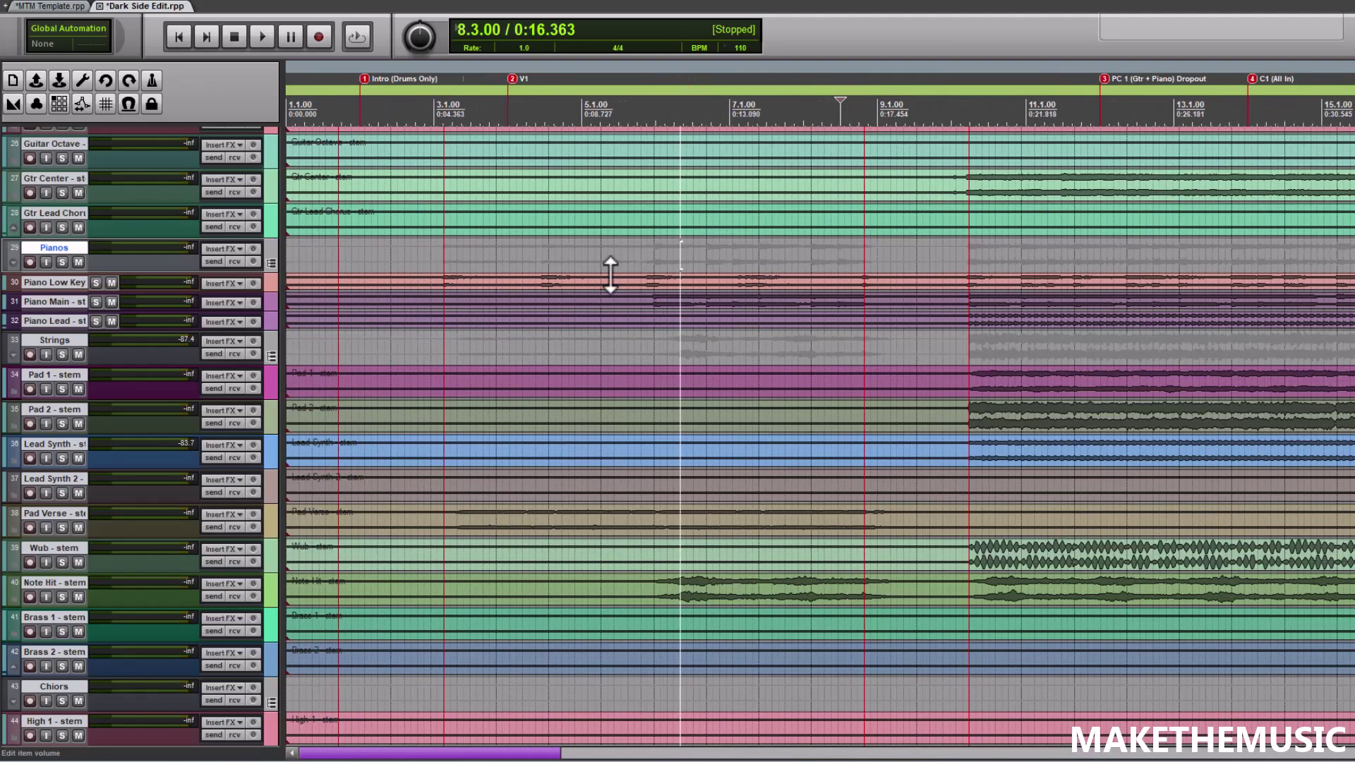
scroll(611, 275, down, 2)
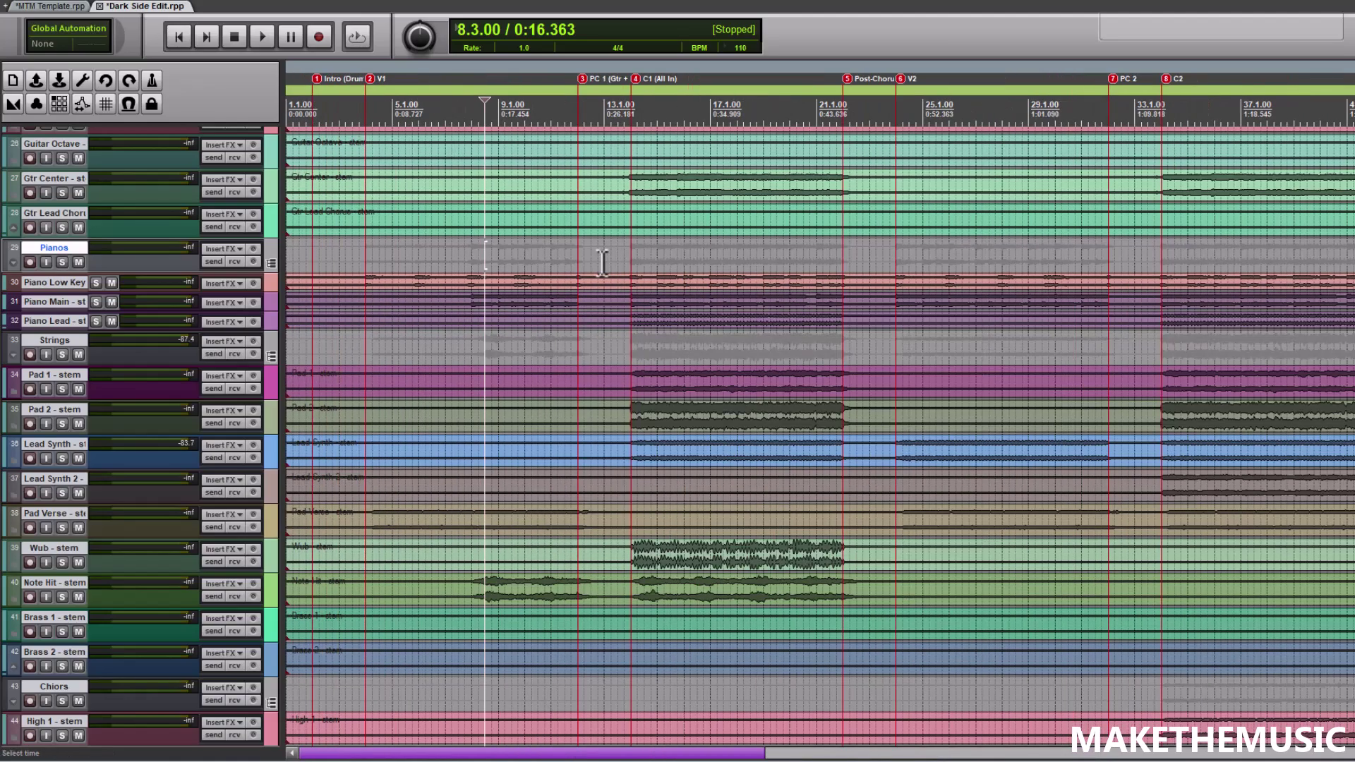
scroll(604, 265, down, 3)
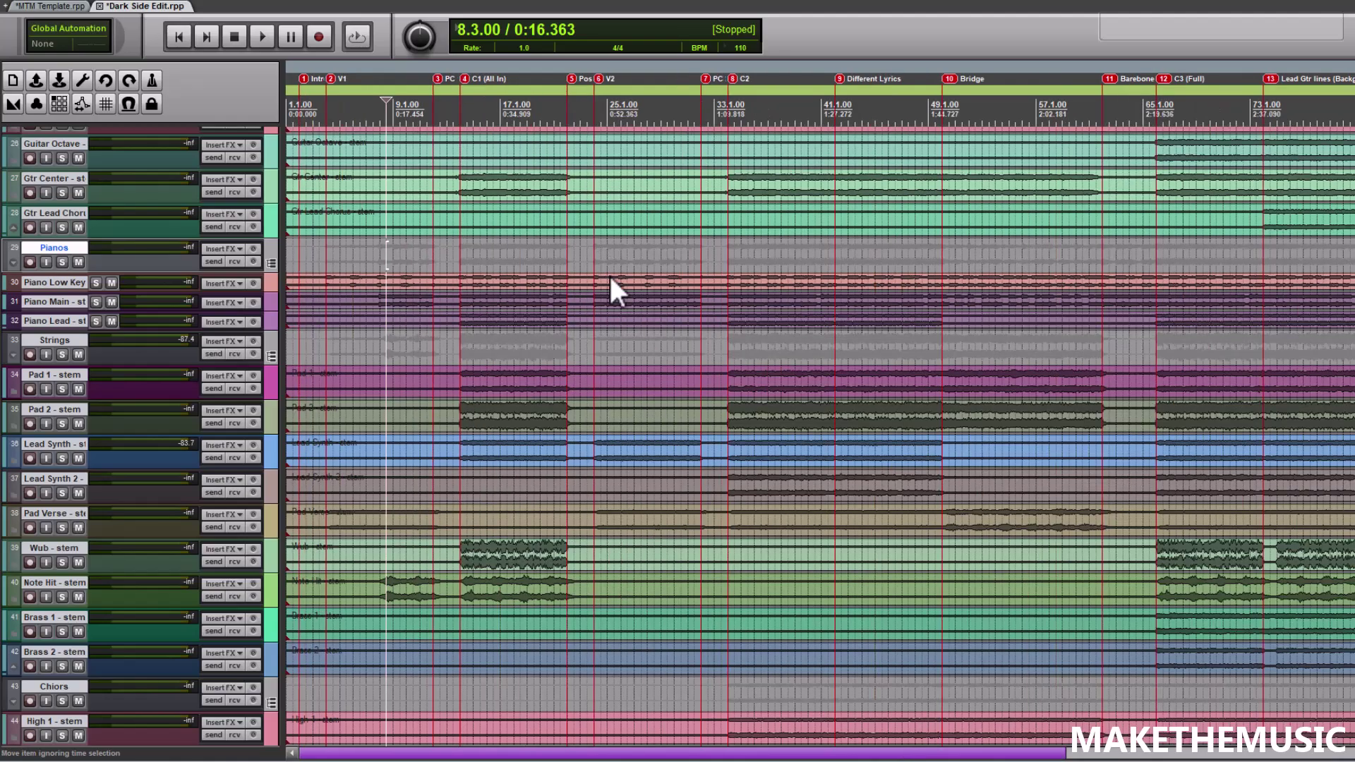
Solo the Lead Synth 2 stem in the Strings group, audition it from 34.1.00 at the C2 marker, and clear its solo.
scroll(815, 313, down, 5)
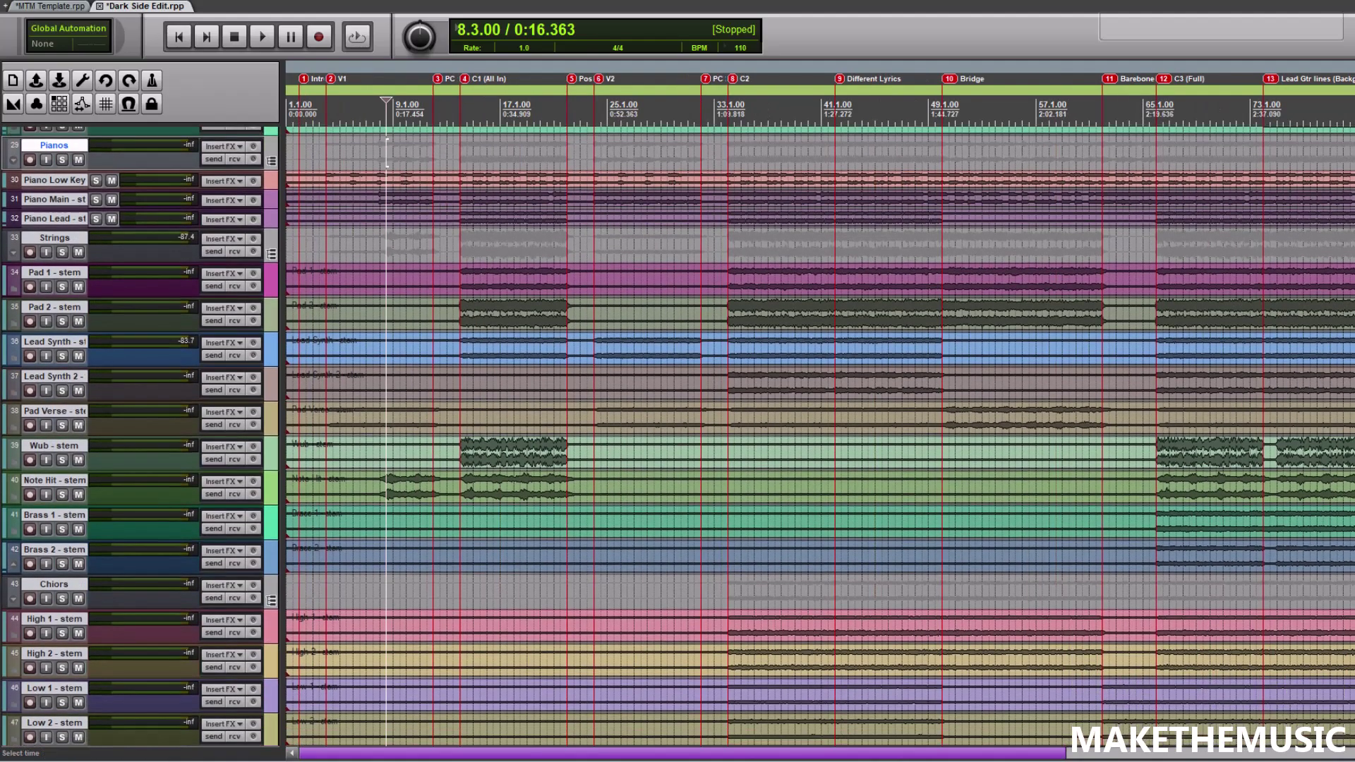
scroll(815, 313, down, 1)
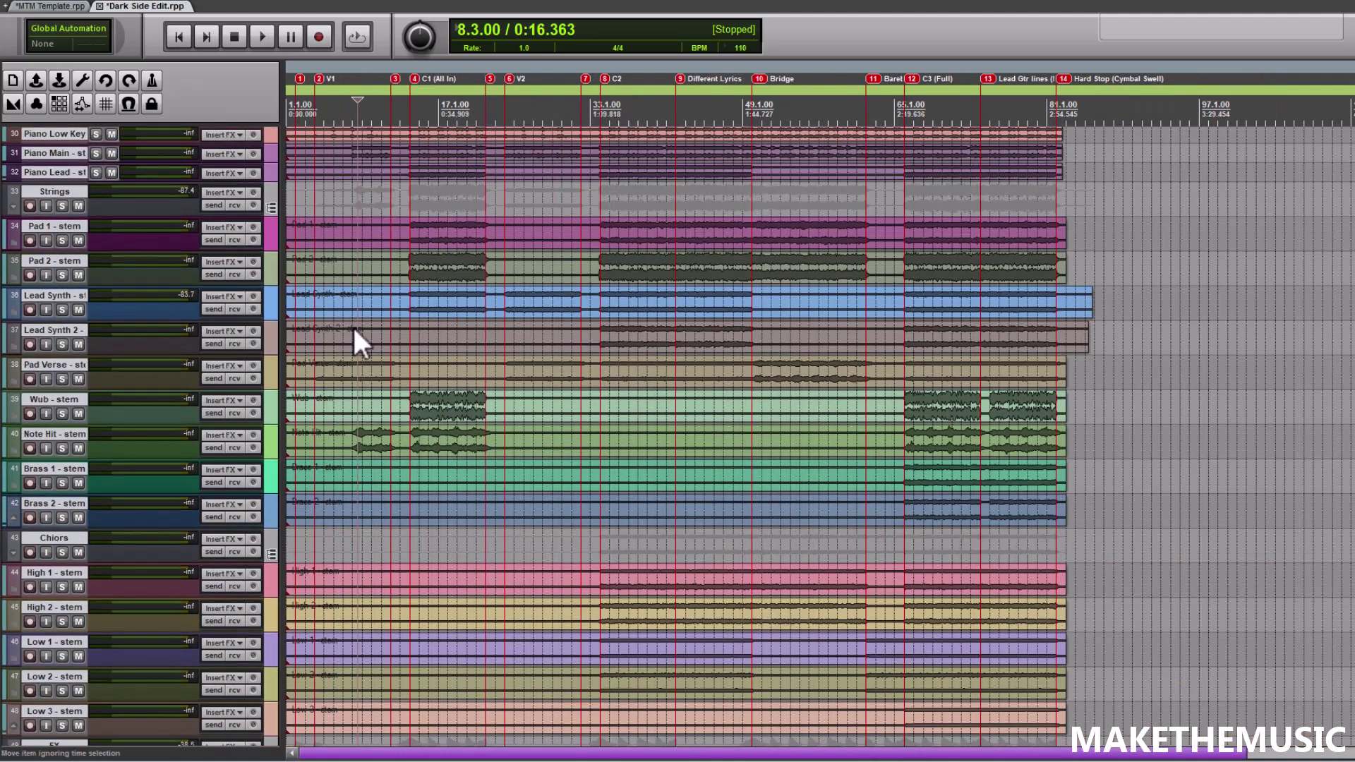
click(62, 344)
click(600, 531)
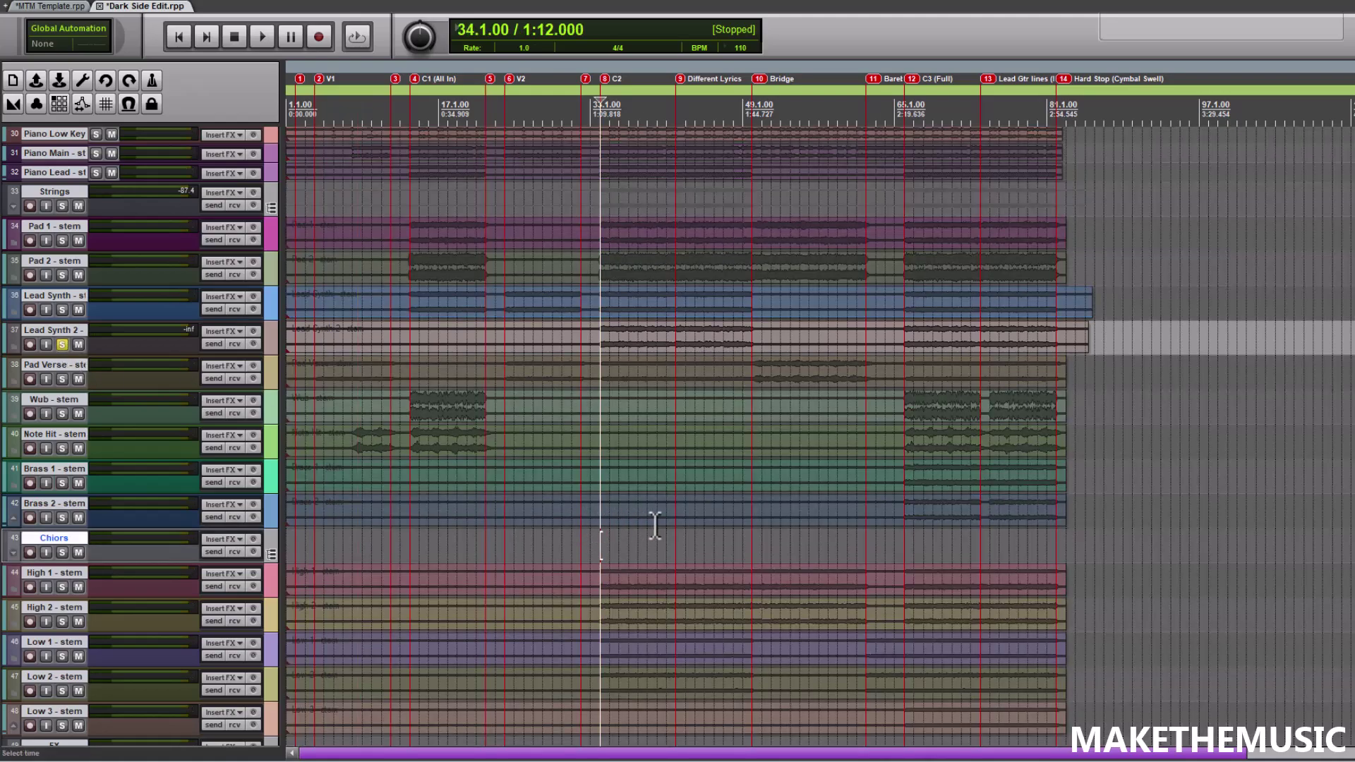
scroll(678, 527, up, 4)
key(space)
scroll(756, 533, down, 3)
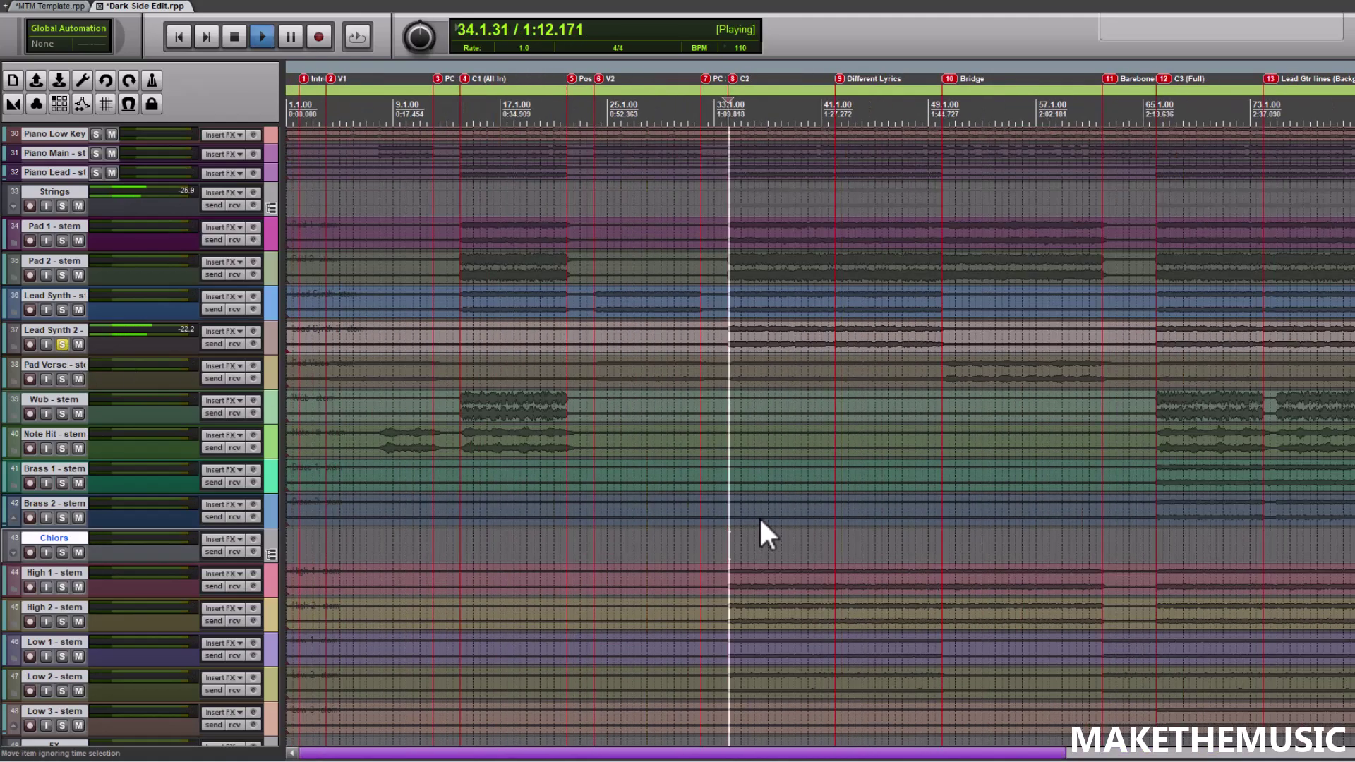
key(space)
click(62, 344)
Solo the Pad Verse stem, audition it from 34.1.00, and clear its solo.
click(62, 379)
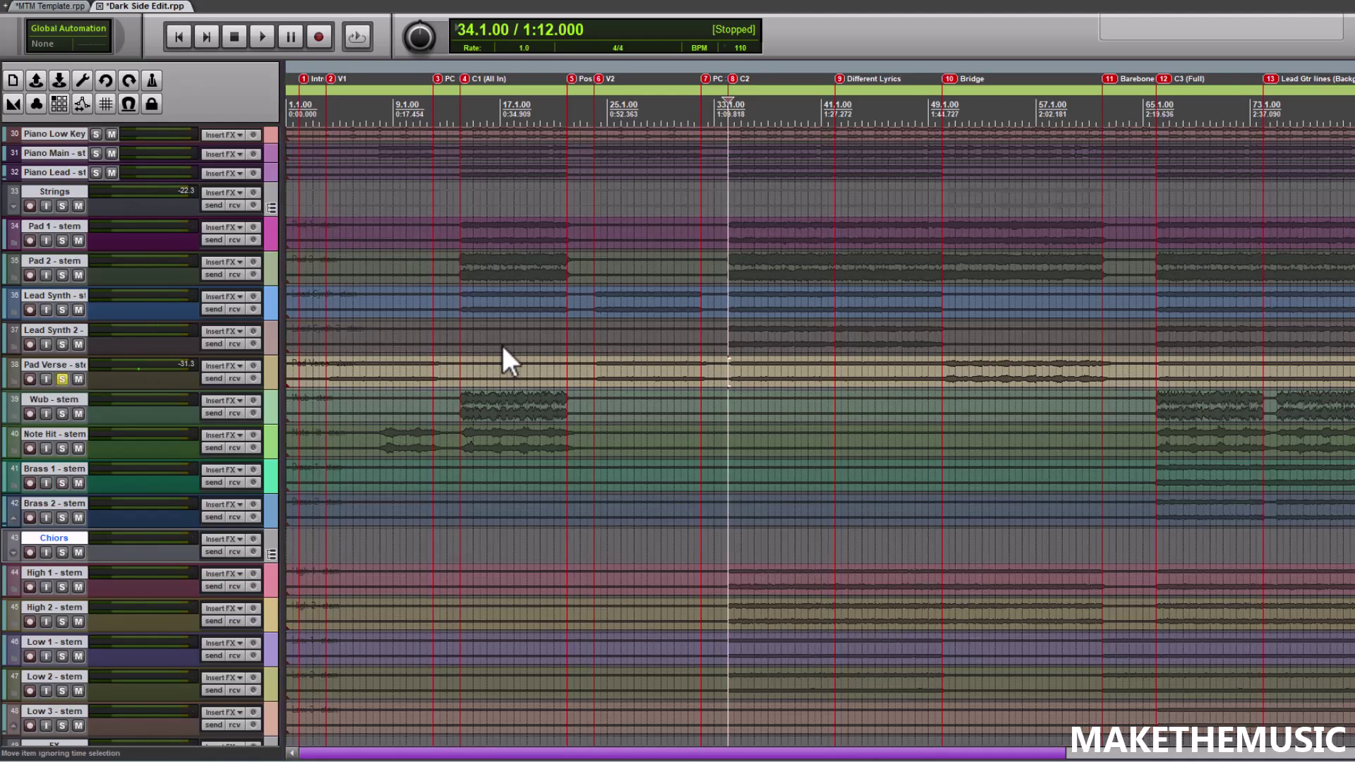
key(space)
scroll(809, 473, up, 3)
scroll(811, 473, down, 3)
key(space)
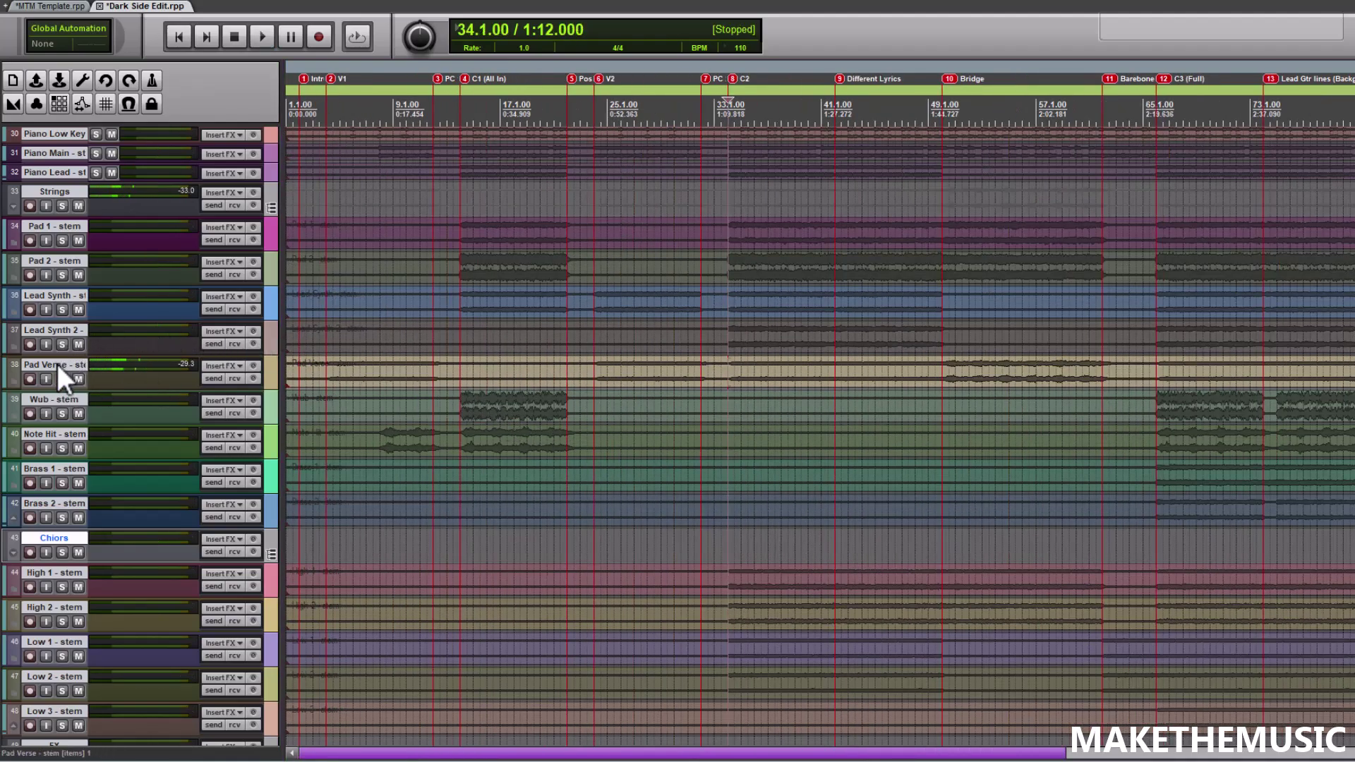
click(62, 379)
Solo the first Lead Synth stem above Lead Synth 2 and audition it from 34.1.00.
click(62, 310)
key(space)
scroll(844, 448, down, 5)
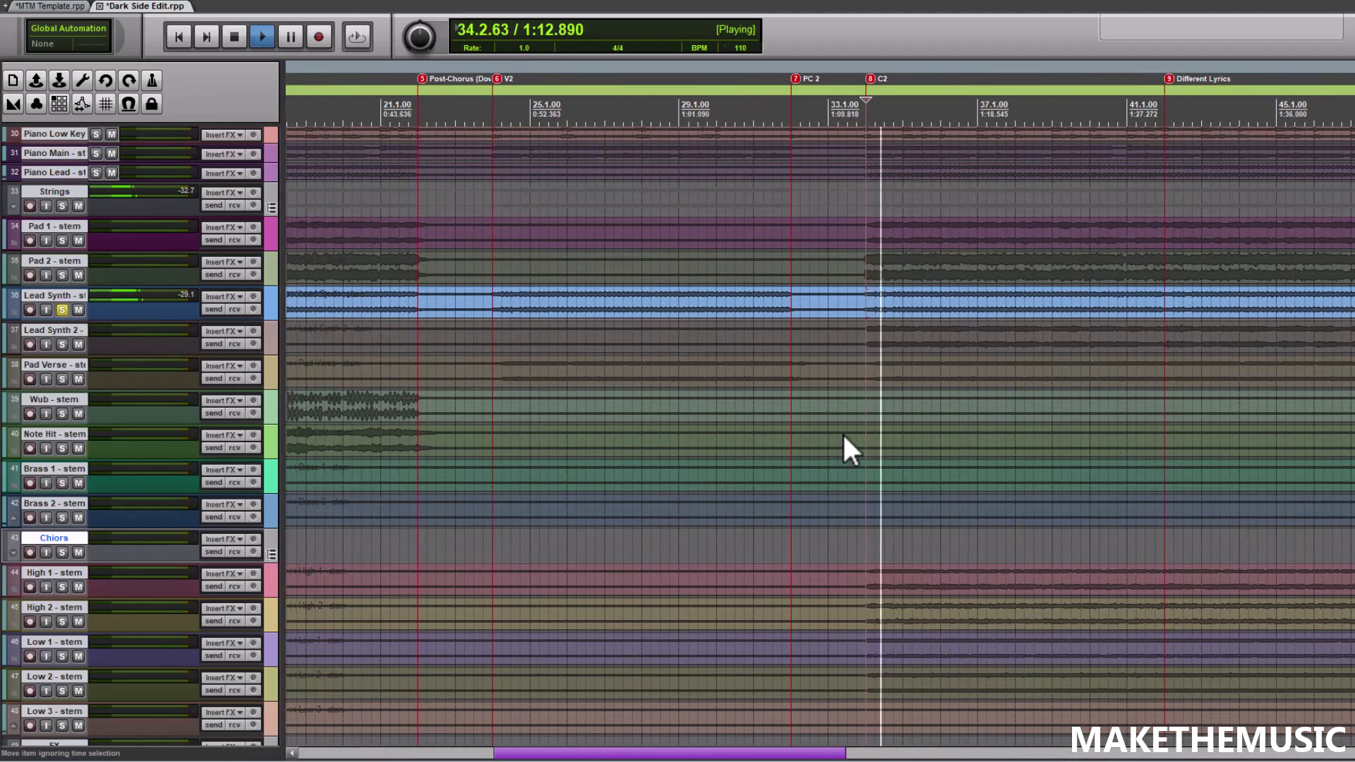
key(space)
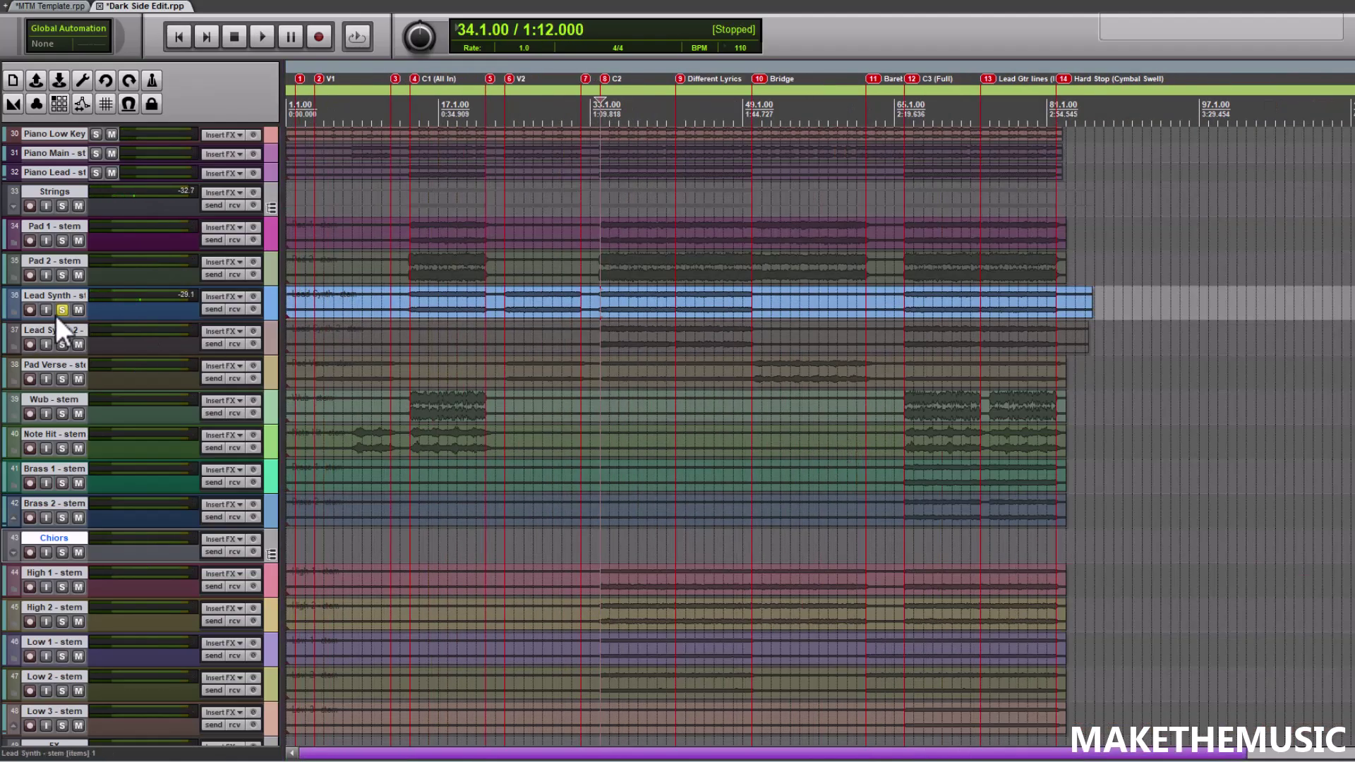
Clear the Lead Synth stem's solo and place the edit cursor at 66.1.00, the start of C3 (Full).
click(62, 310)
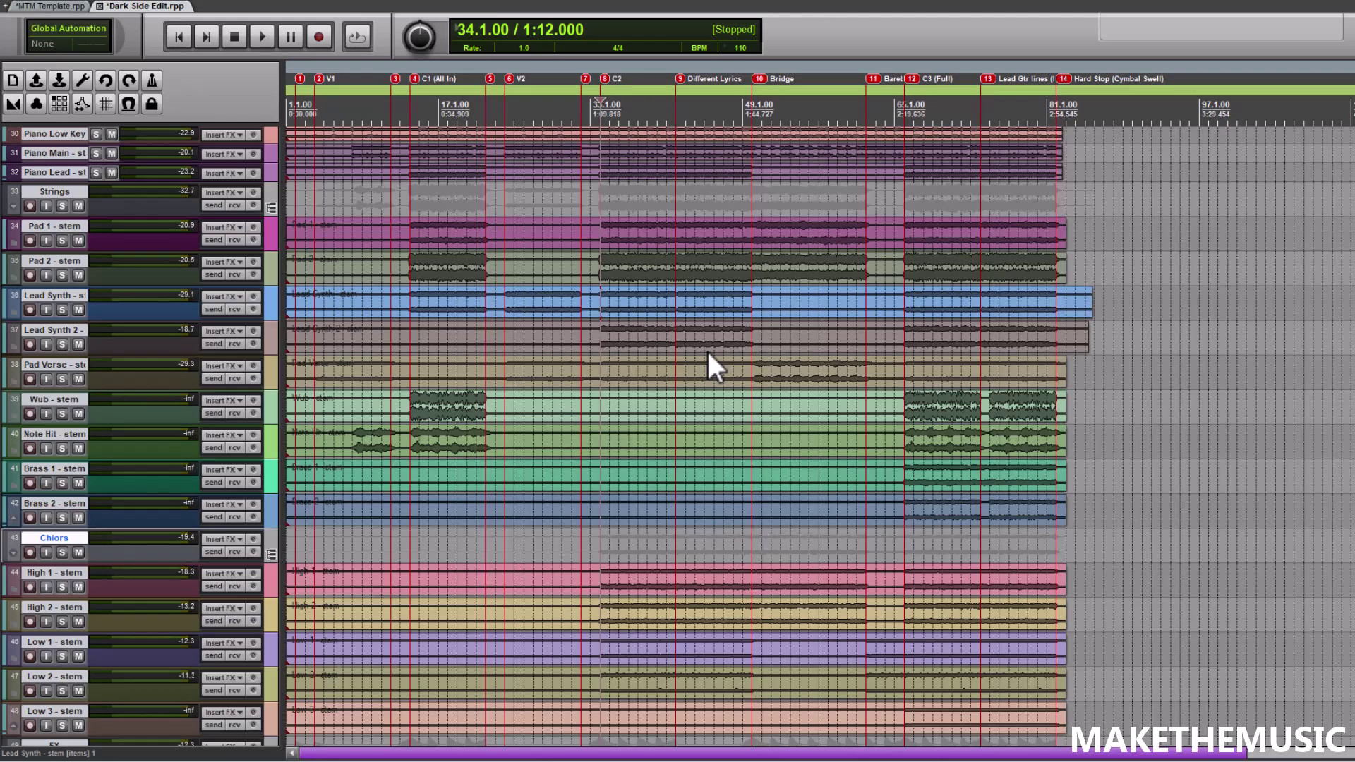
scroll(708, 351, up, 4)
scroll(706, 349, down, 5)
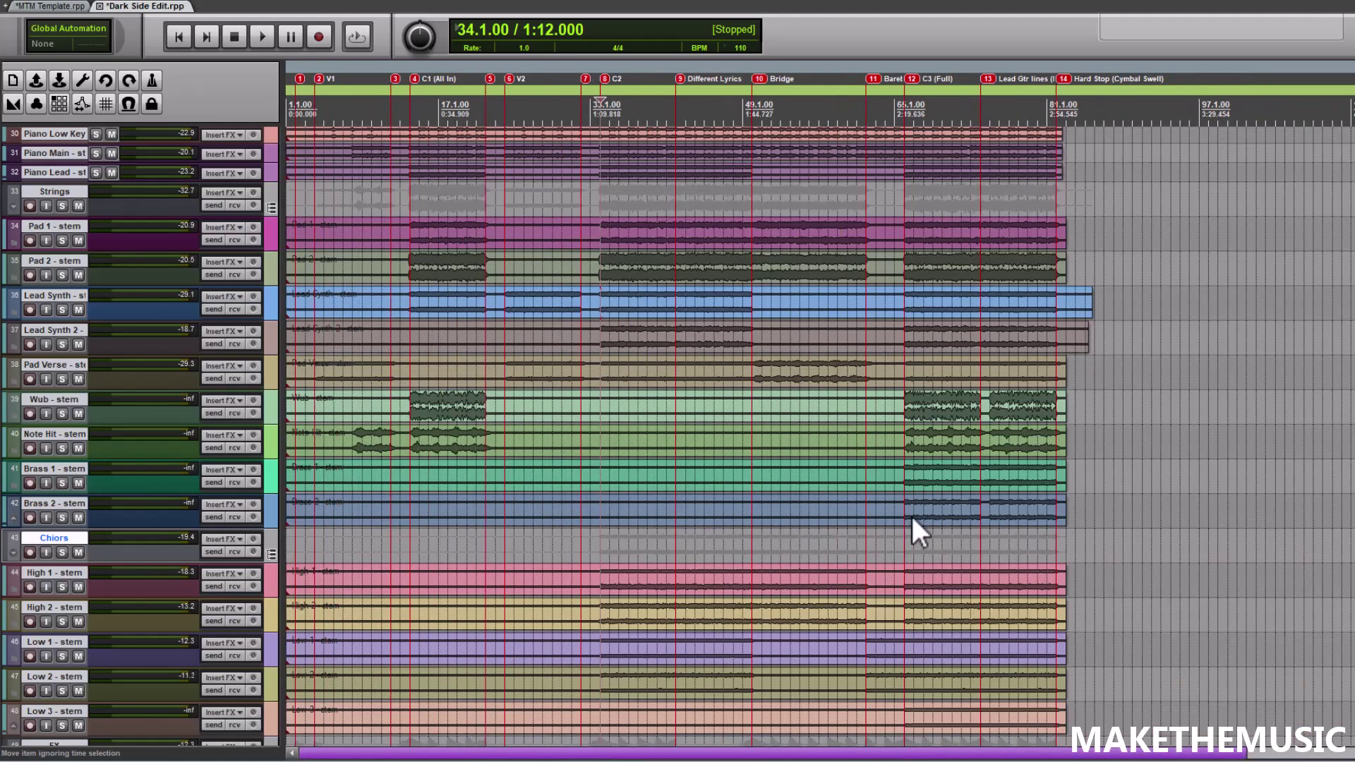
click(911, 518)
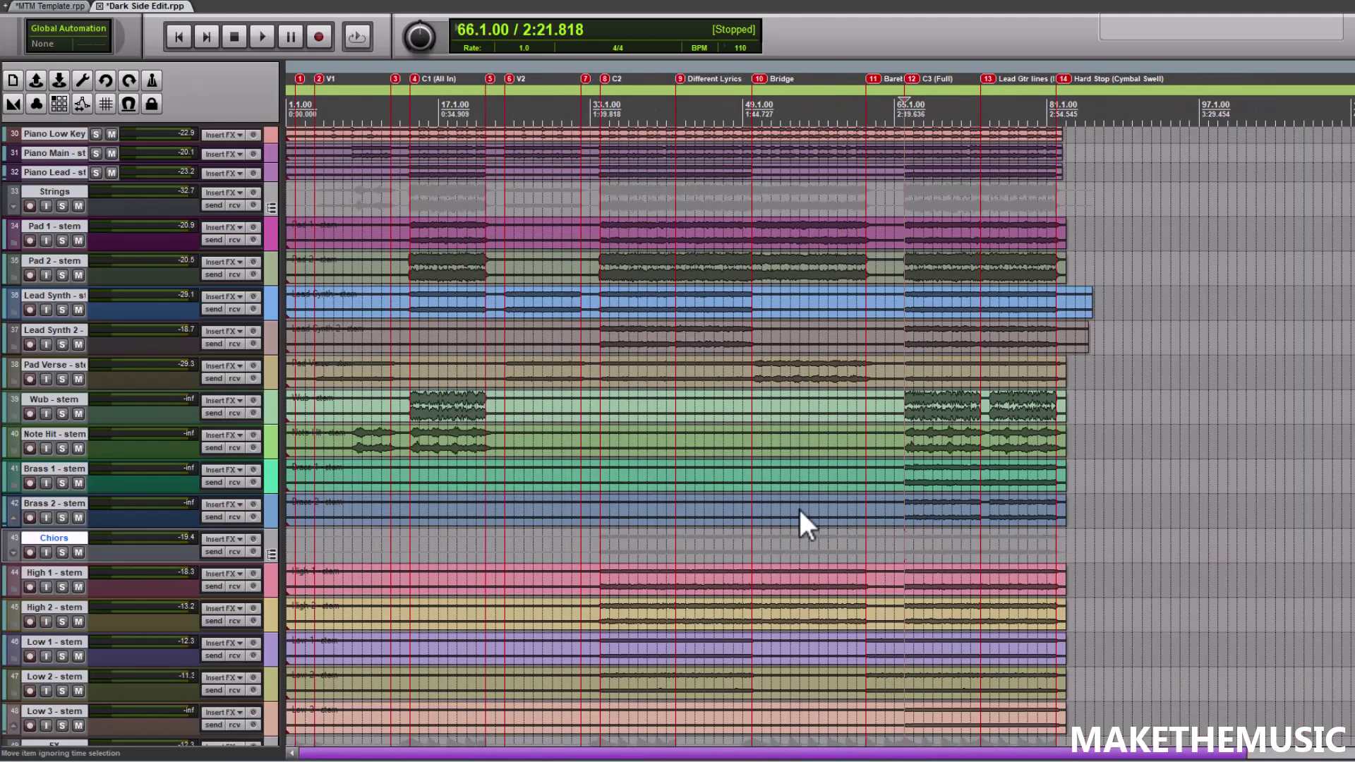
Examine the pad, synth, wub, brass and choir stems across the song sections, comparing the bridge, Barebones Chorus and C3 (Full).
scroll(801, 512, up, 4)
scroll(805, 494, down, 5)
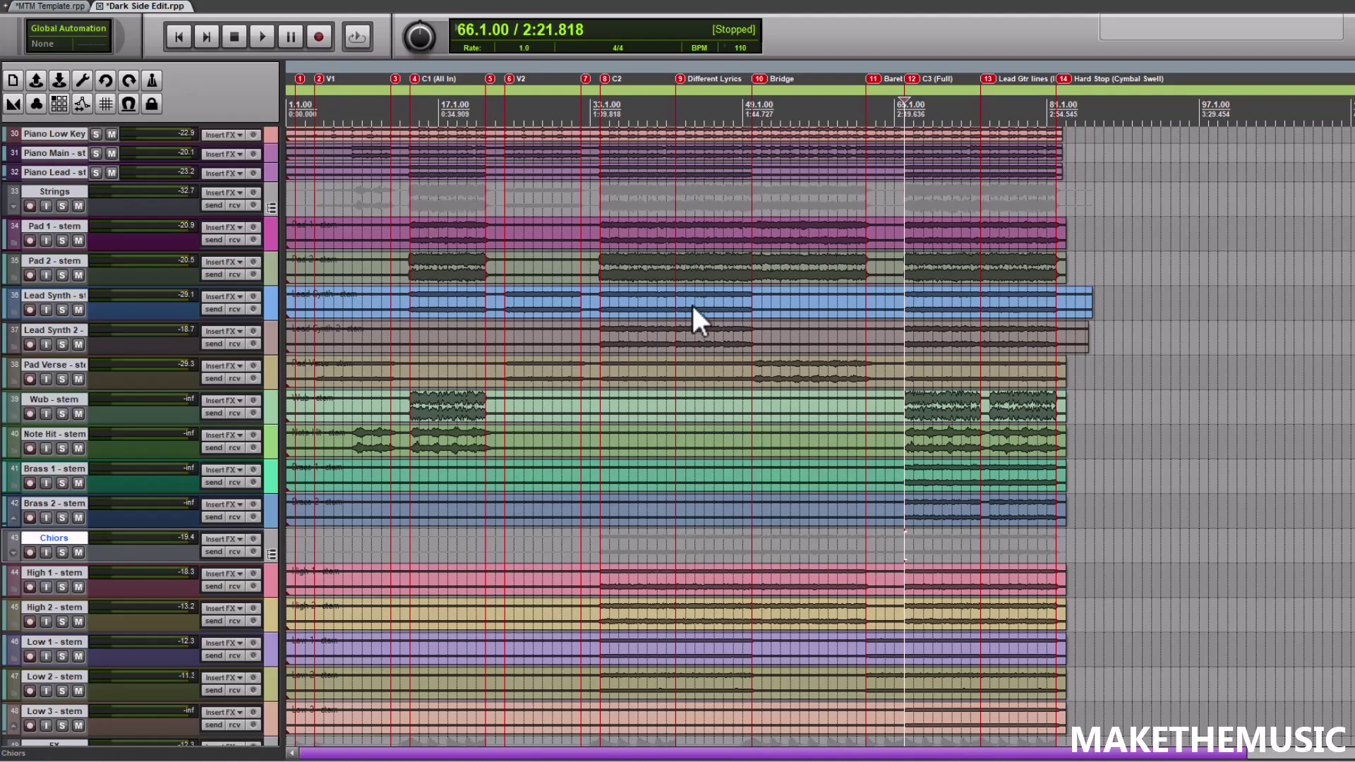
scroll(692, 302, down, 2)
scroll(693, 306, up, 3)
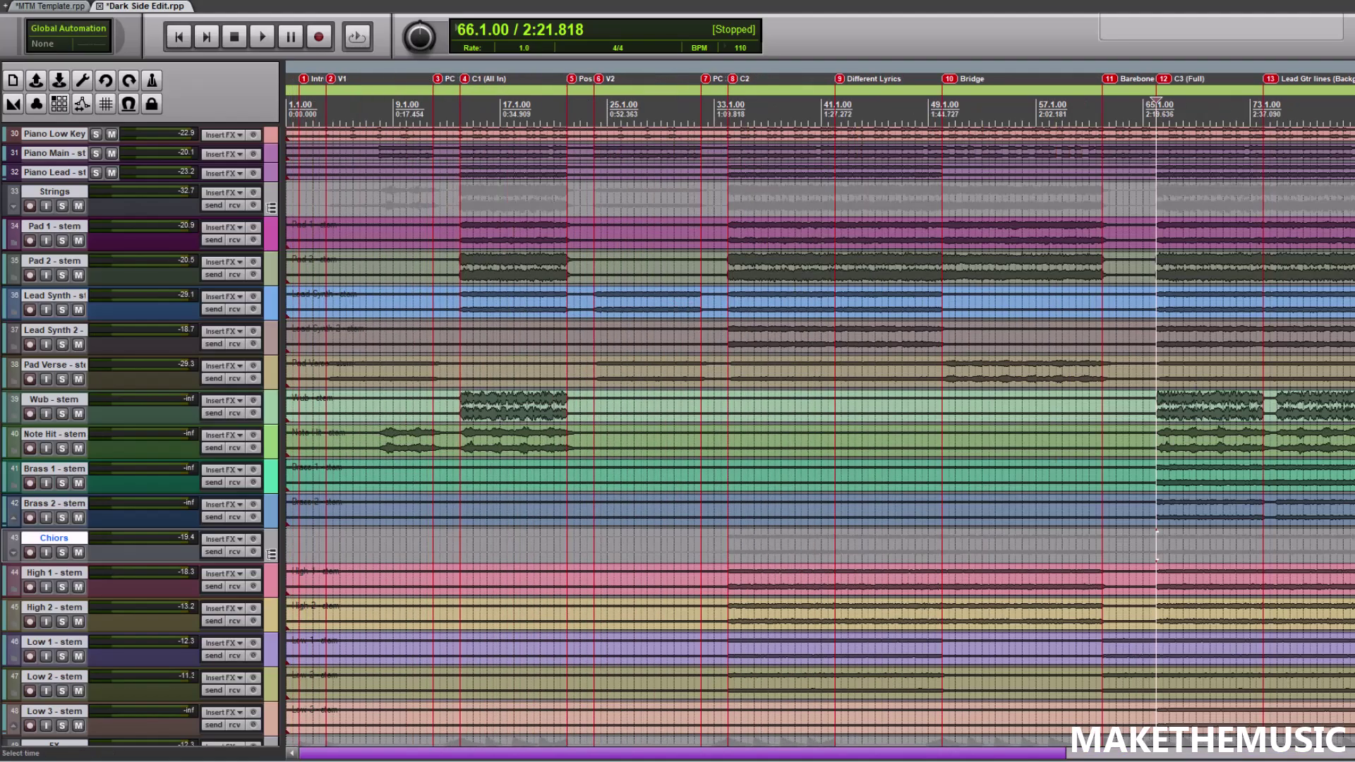
scroll(706, 306, down, 3)
scroll(706, 306, up, 2)
scroll(1041, 317, down, 3)
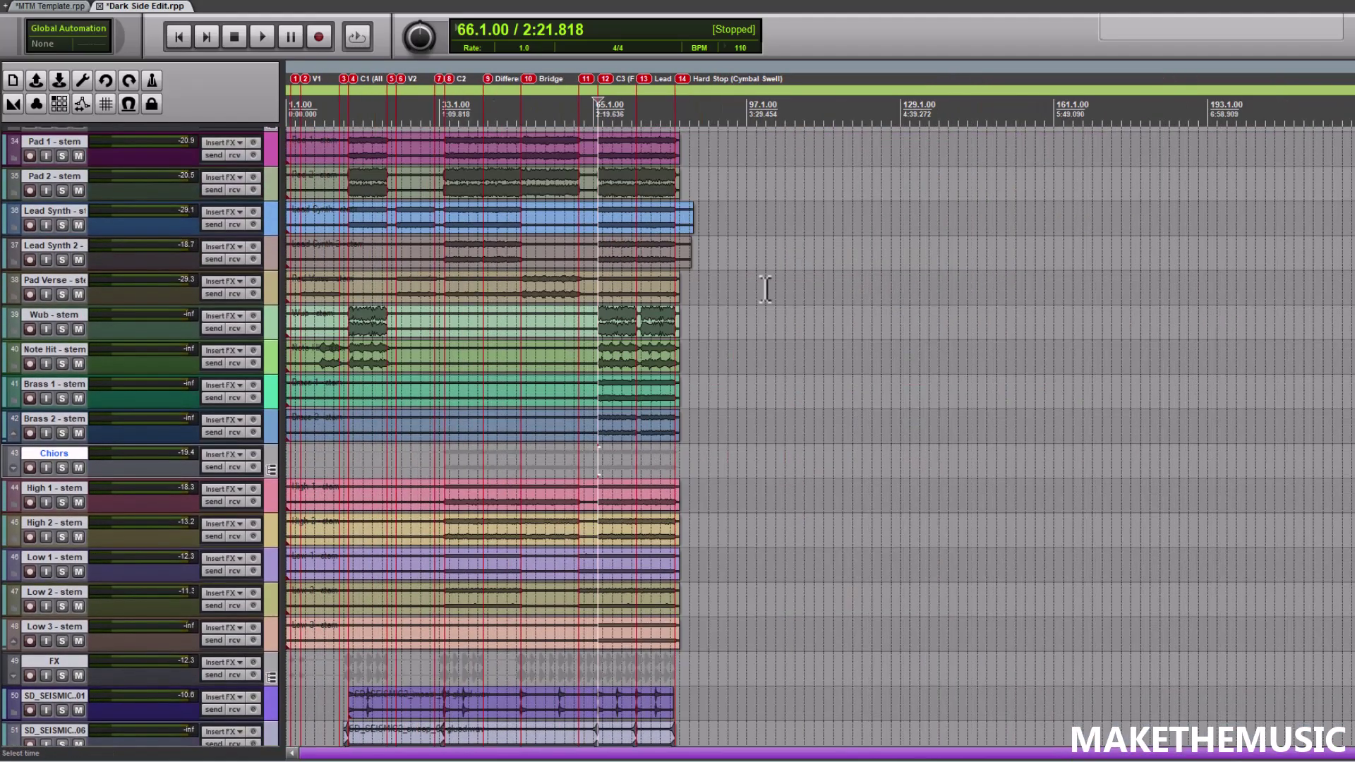
scroll(826, 304, up, 5)
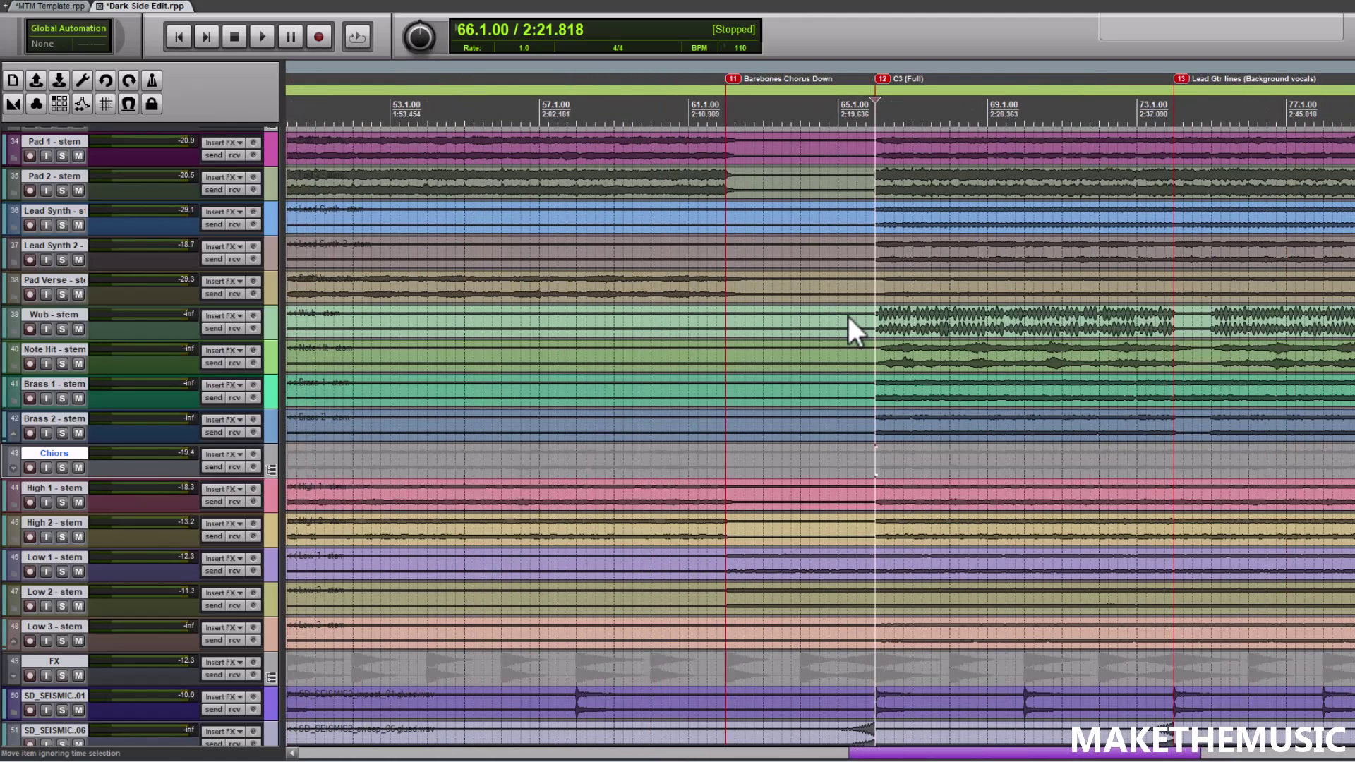
scroll(847, 312, down, 2)
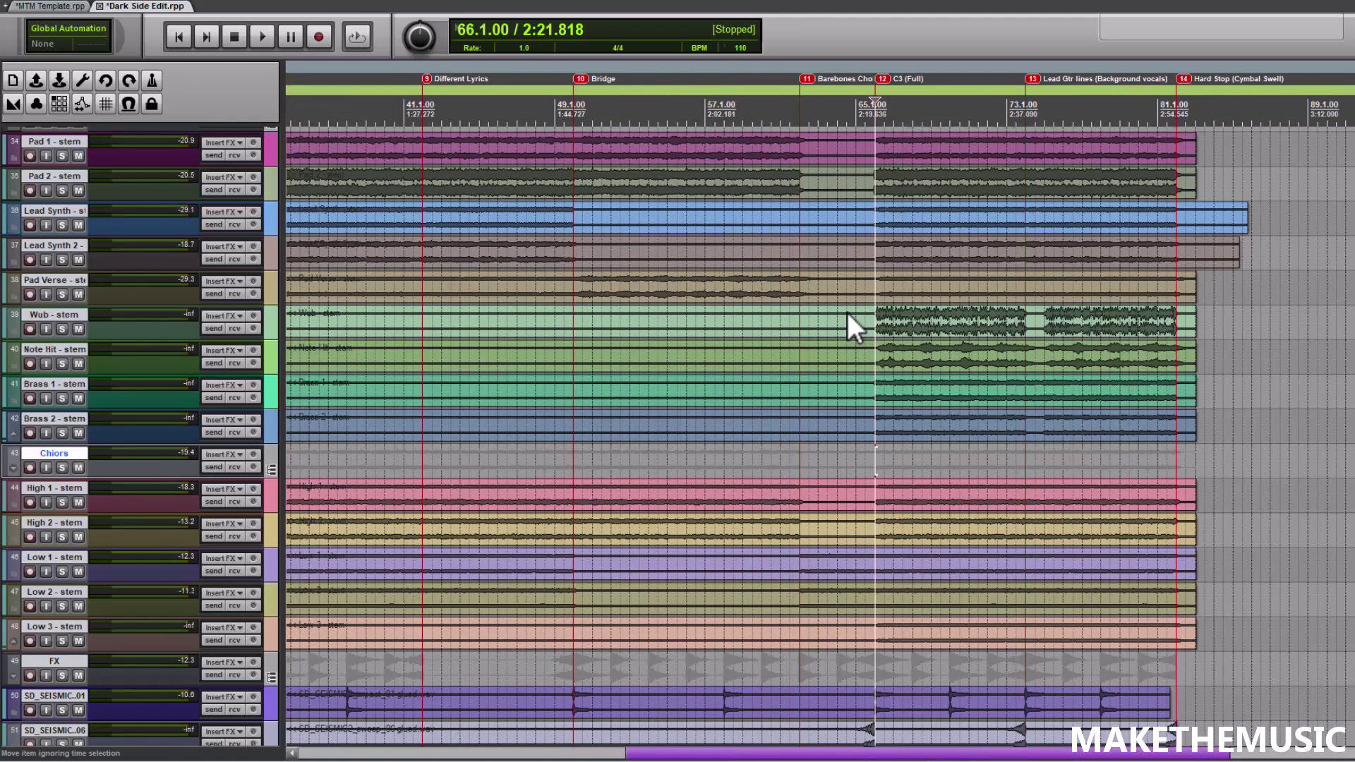
scroll(847, 312, down, 2)
scroll(843, 309, up, 3)
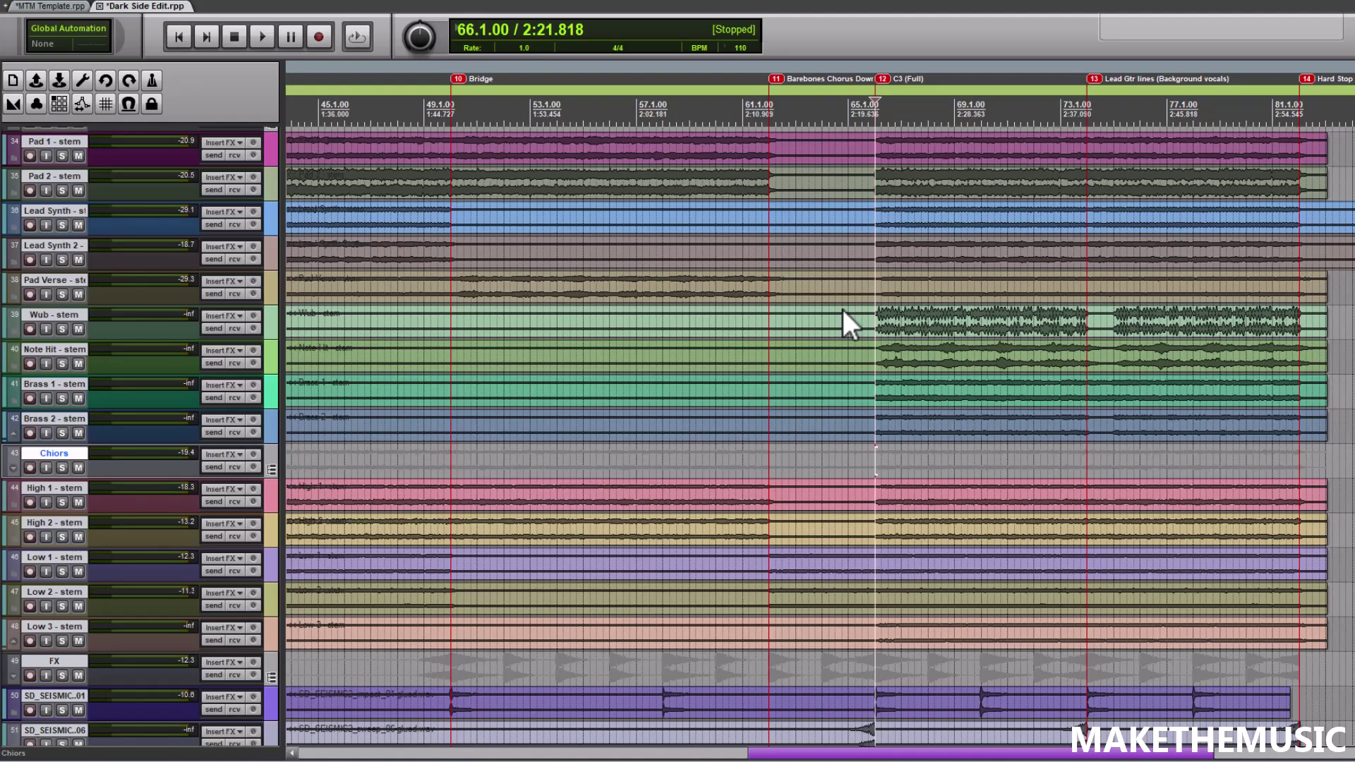
scroll(843, 309, down, 2)
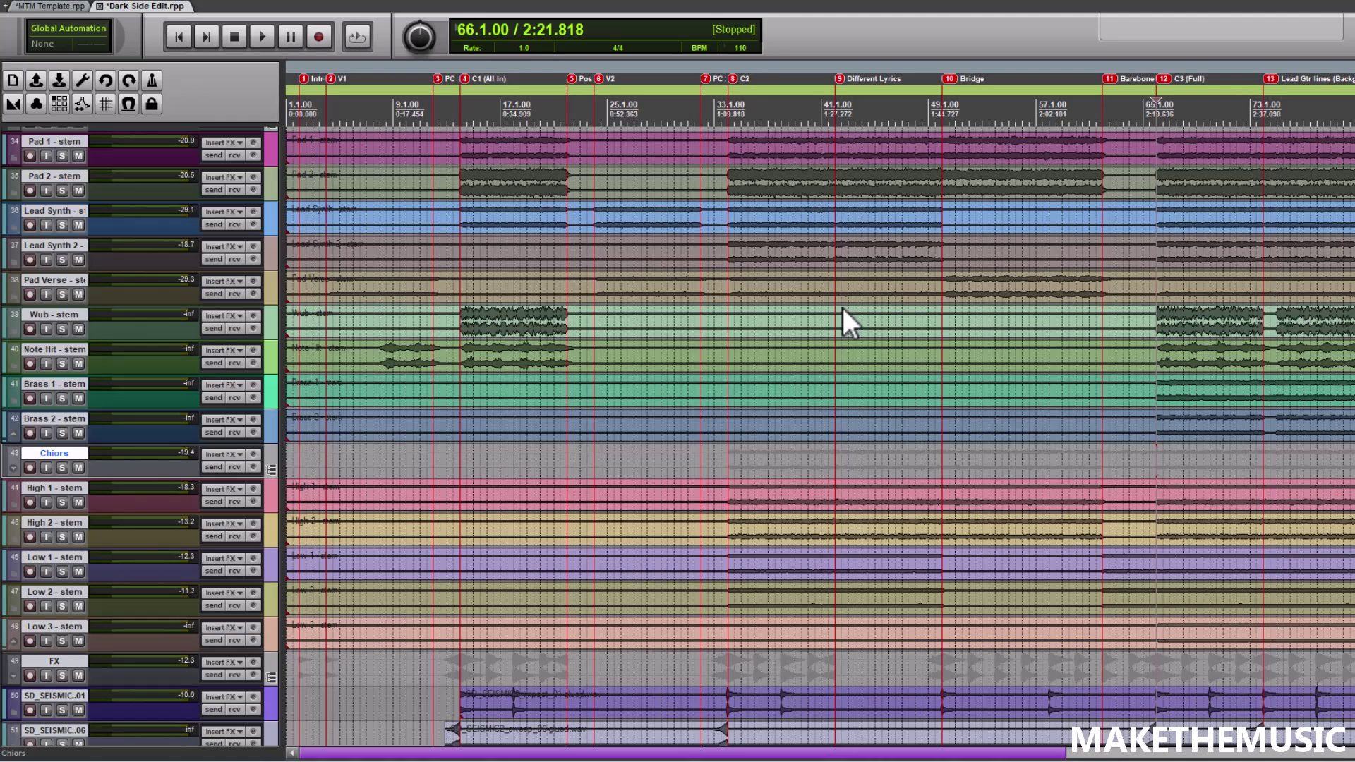
scroll(843, 307, down, 2)
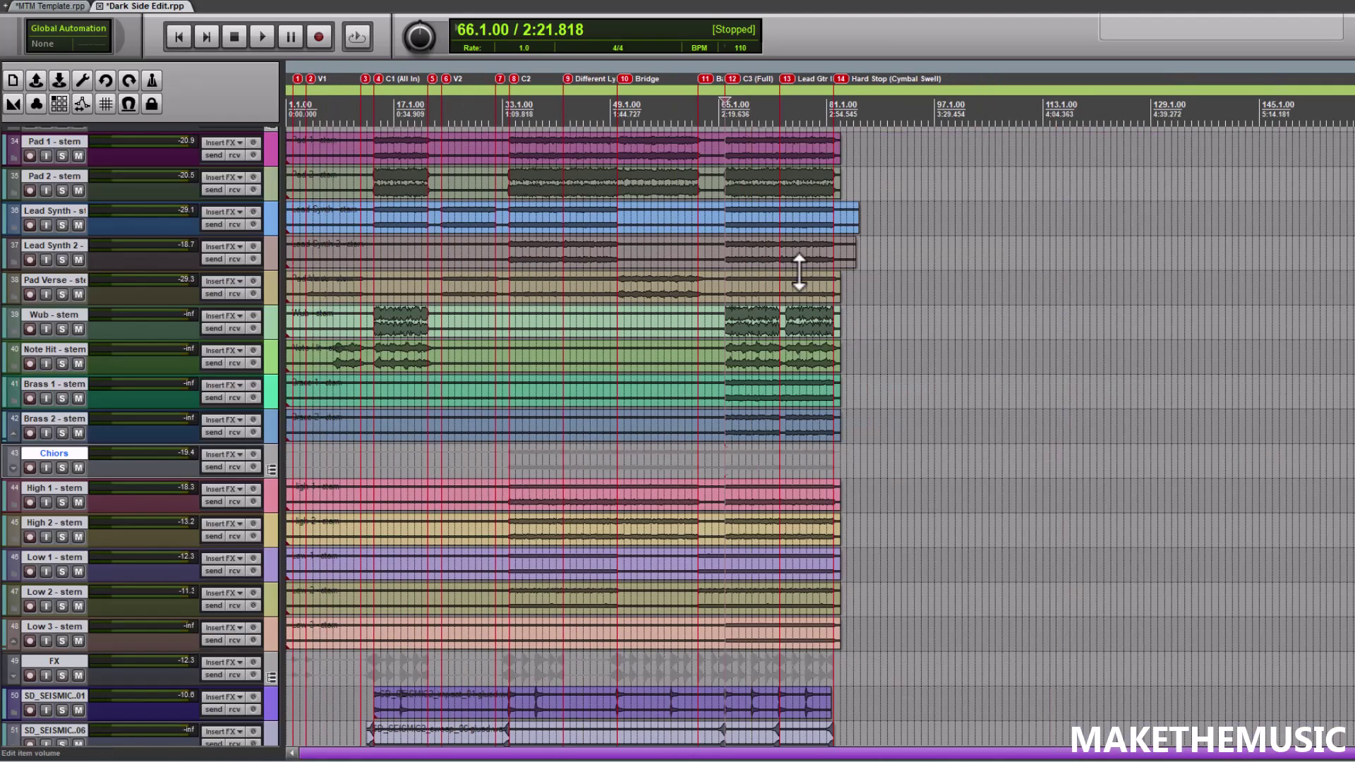
Place the edit cursor at 1.3.00 on the first SD_SEISMIC effects track and examine the FX stems around the early sections.
scroll(781, 288, down, 5)
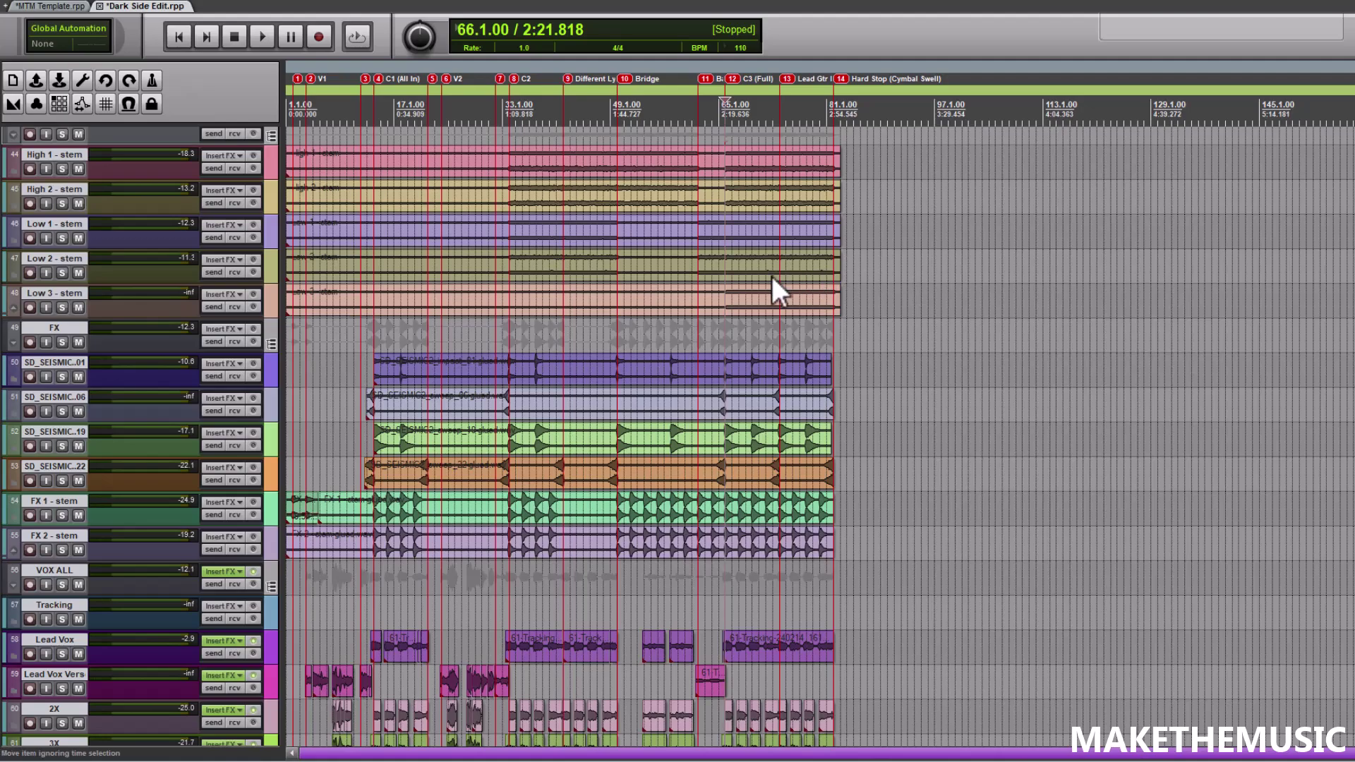
scroll(624, 306, up, 2)
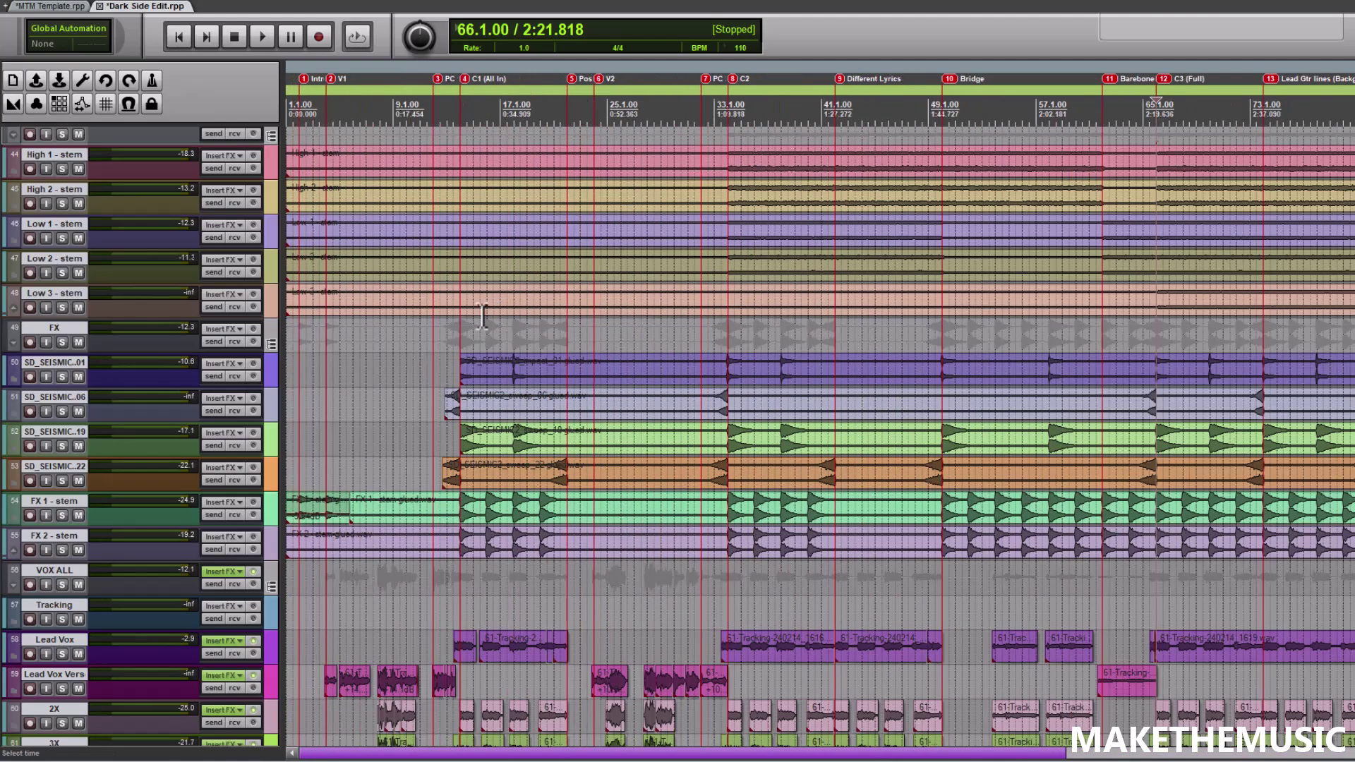
click(295, 367)
scroll(422, 365, up, 3)
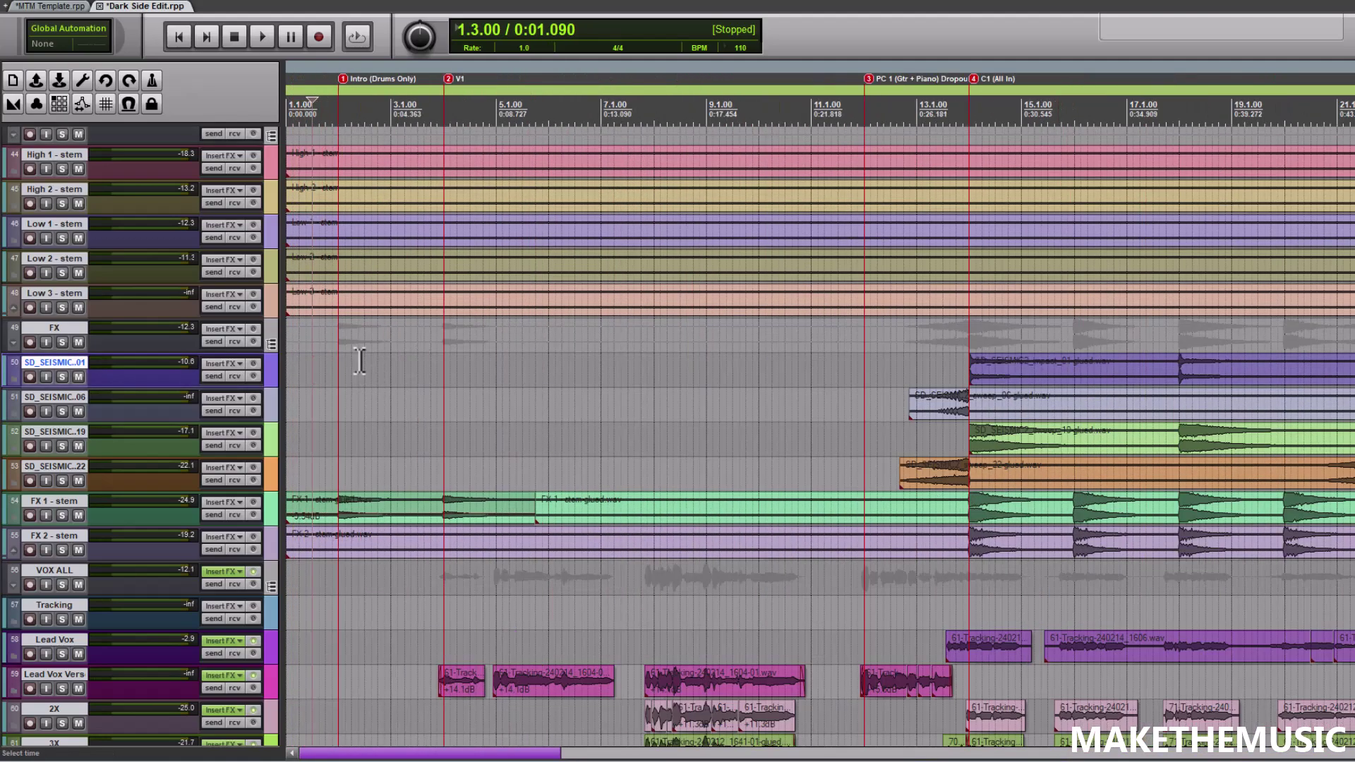
scroll(372, 372, down, 2)
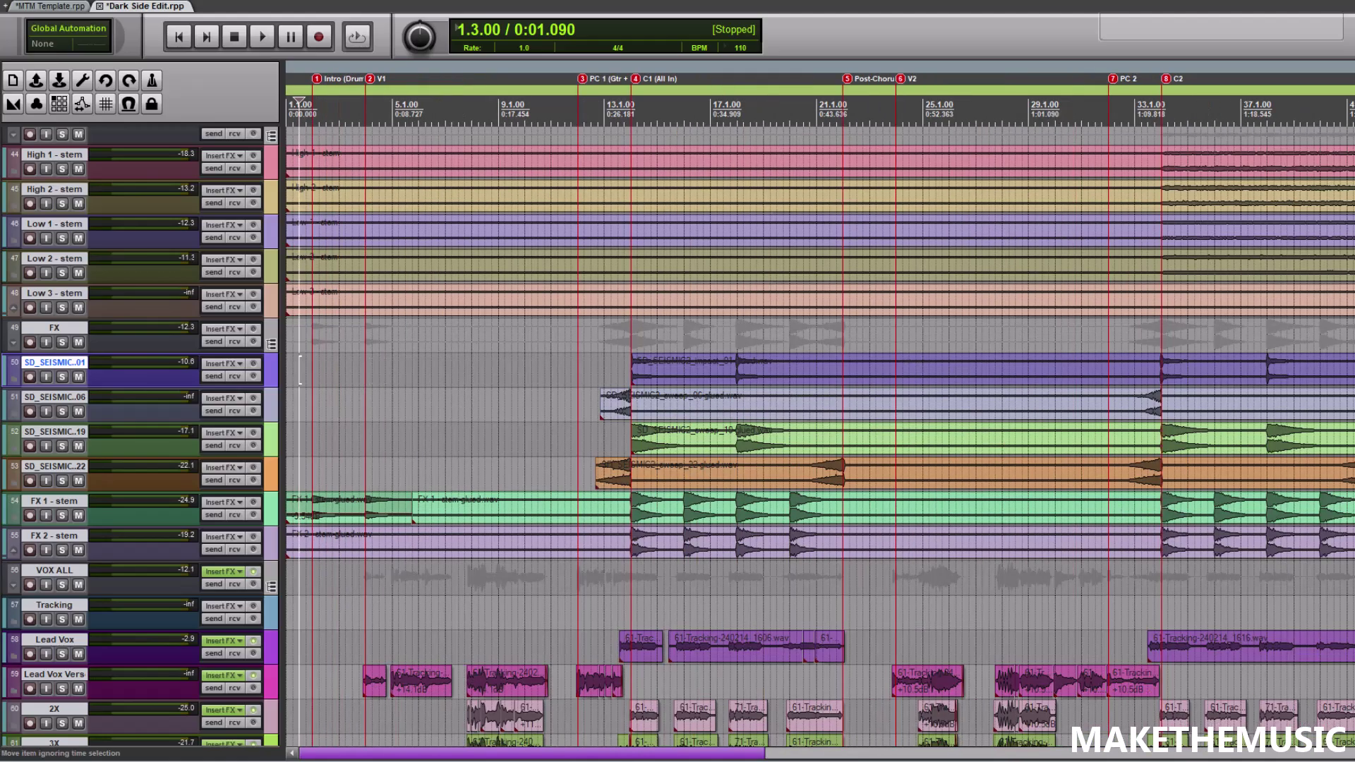
Solo the VOX ALL group and place the edit cursor at 3.4.00 on the Lead Vox track, just before V1.
scroll(379, 266, down, 5)
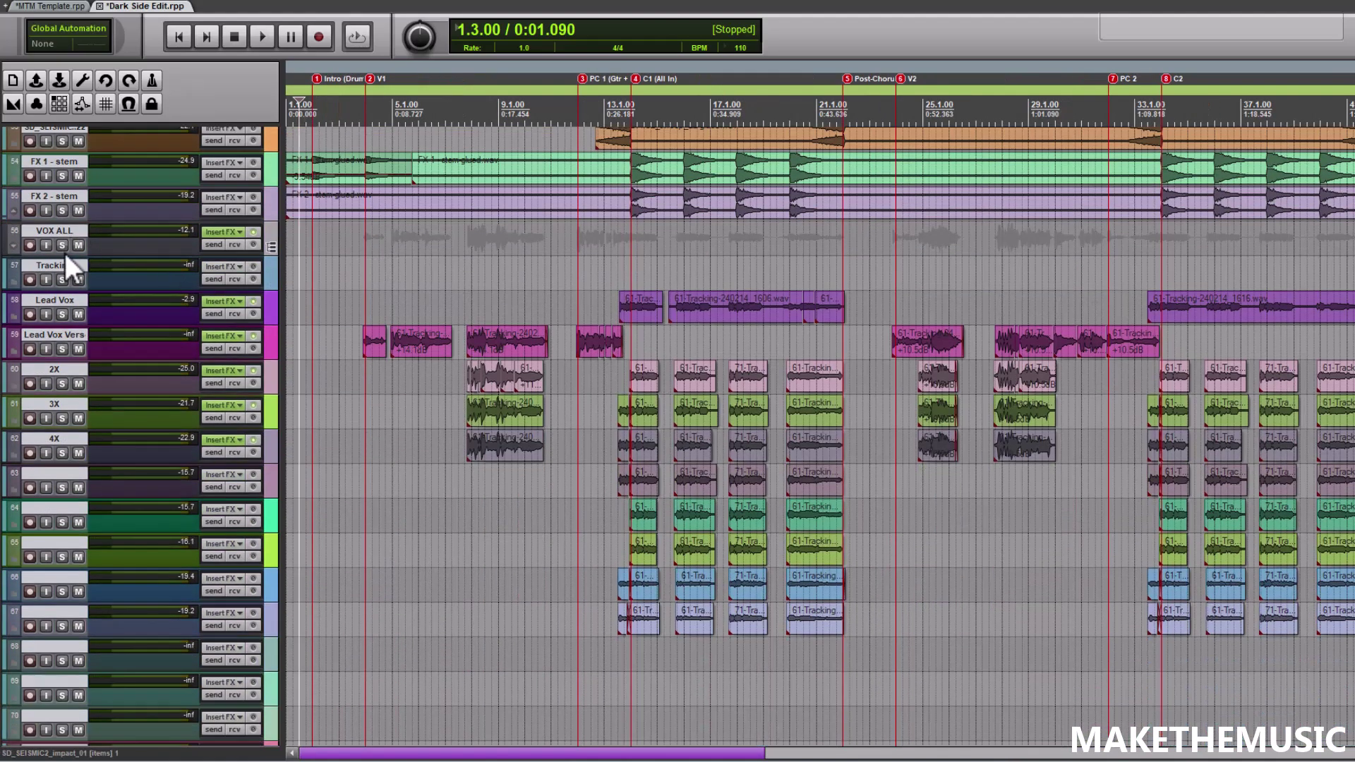
click(63, 245)
click(364, 304)
scroll(634, 308, up, 4)
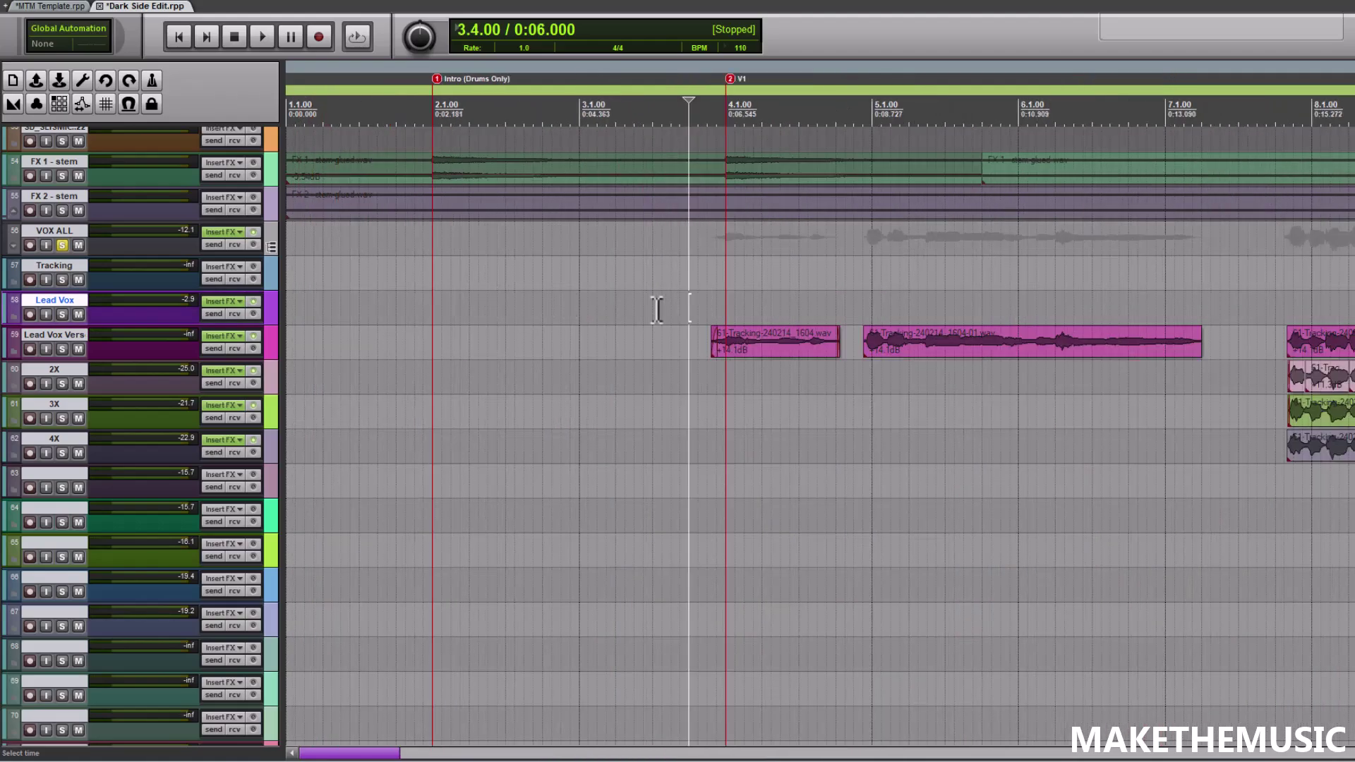
Examine the lead, verse, 2X, 3X, 4X and stacked vocal clips from V1 through the choruses.
scroll(634, 308, down, 5)
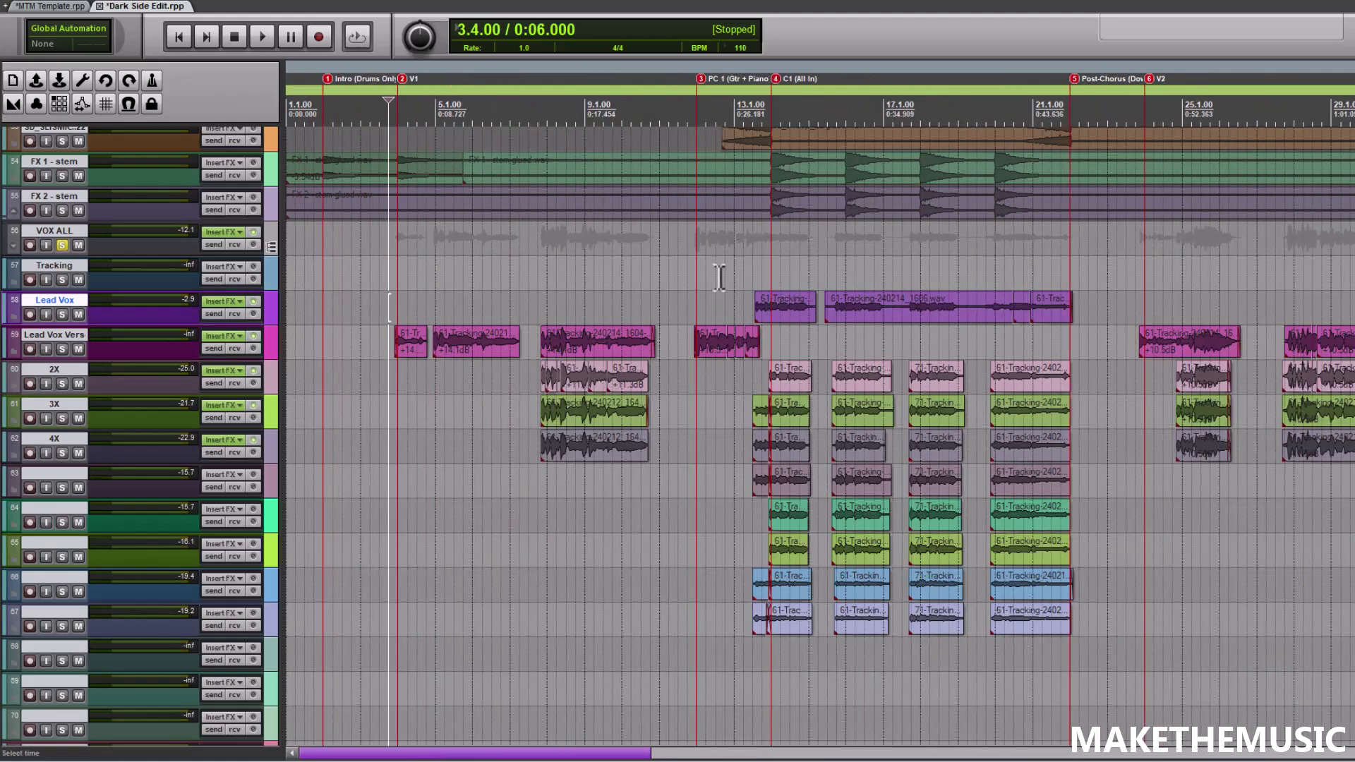
scroll(692, 258, up, 5)
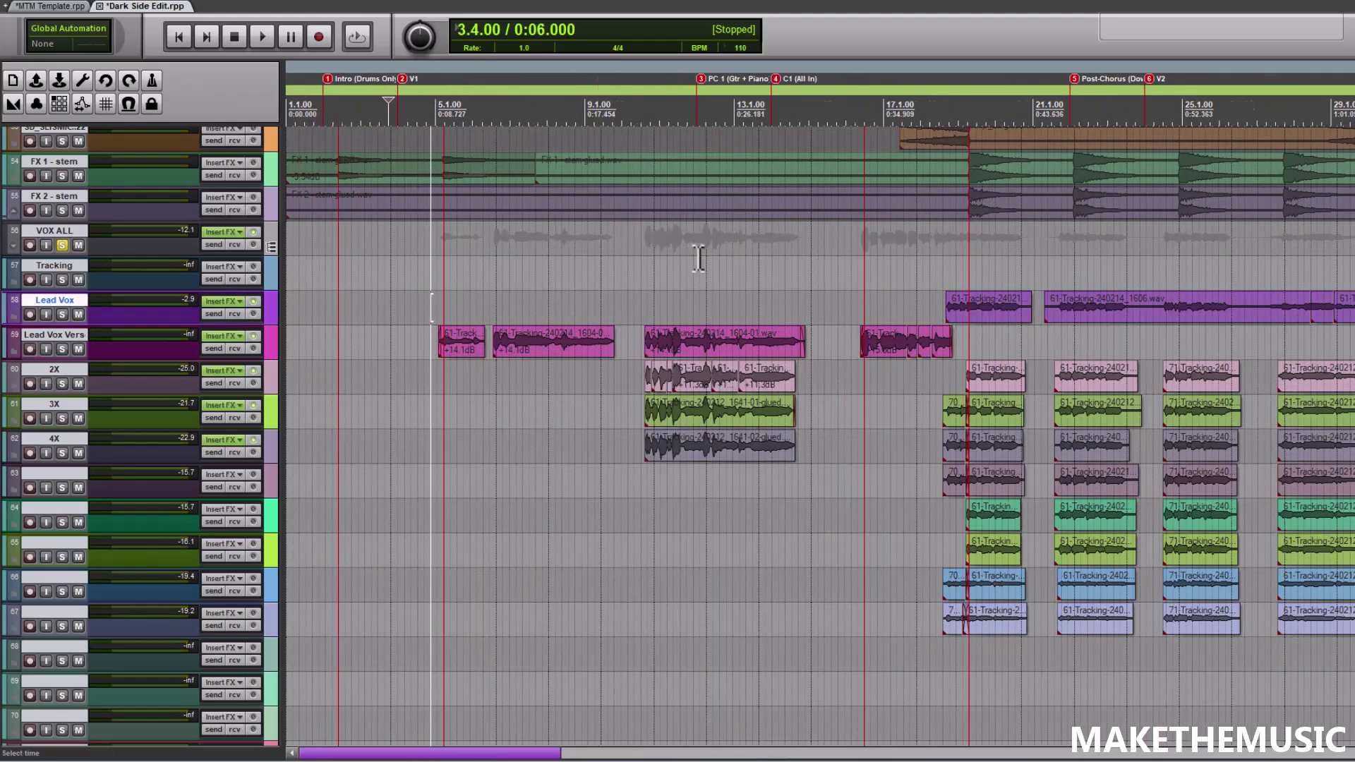
scroll(771, 272, down, 3)
scroll(725, 259, down, 4)
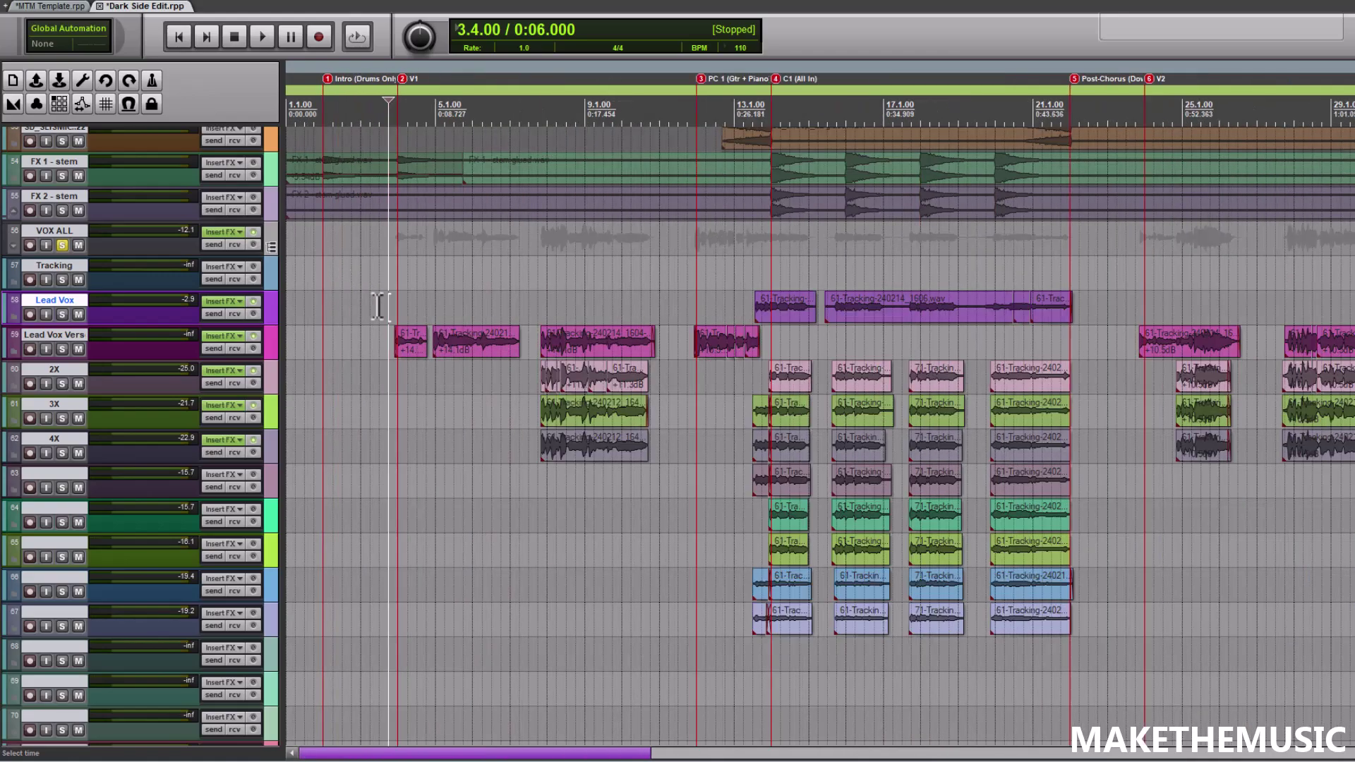
scroll(710, 309, up, 5)
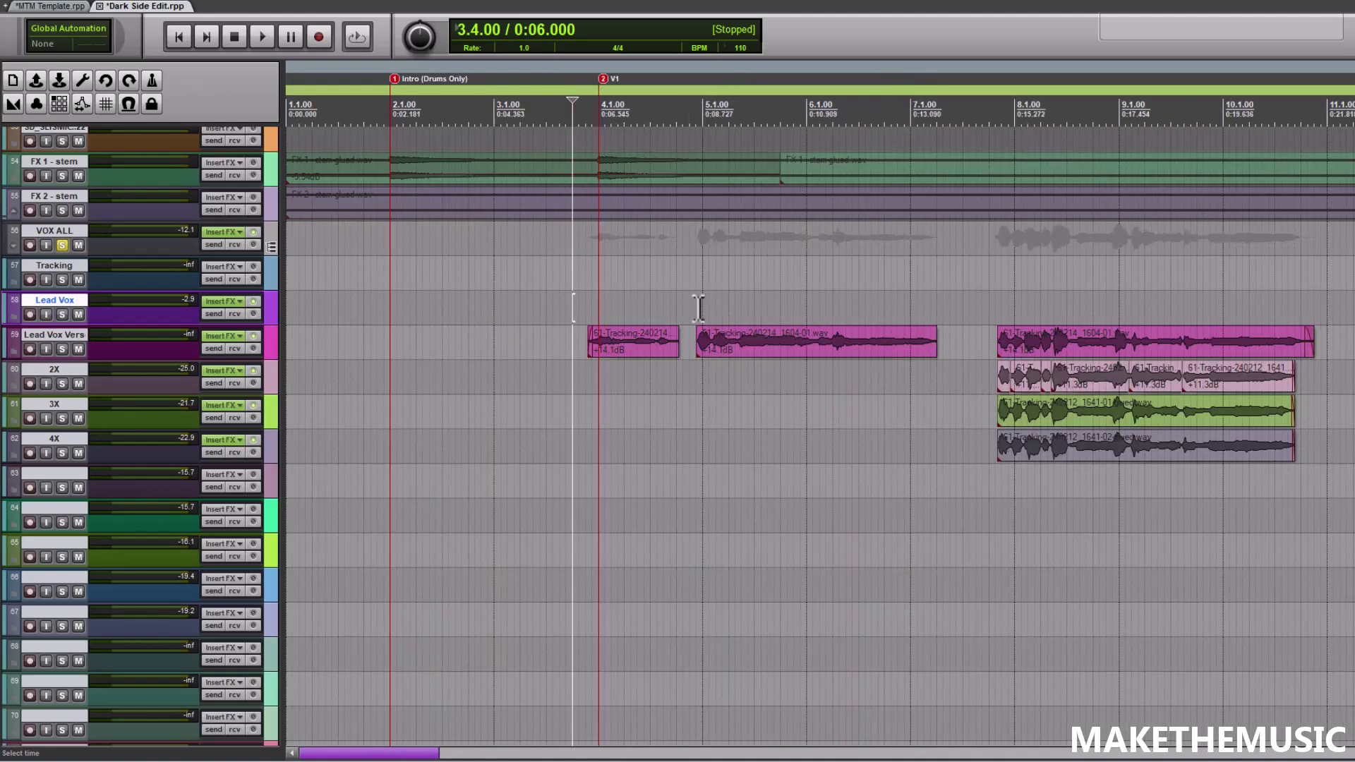
scroll(702, 309, down, 2)
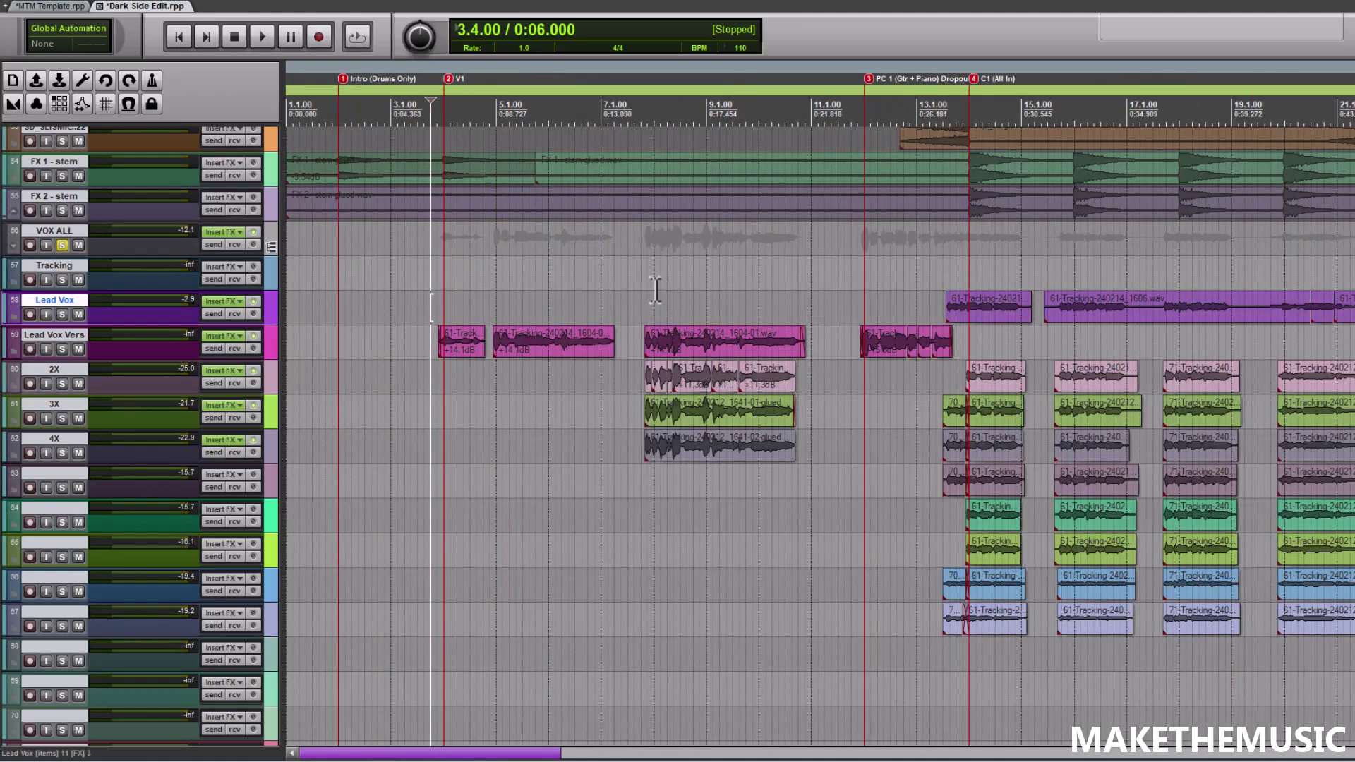
scroll(727, 296, down, 3)
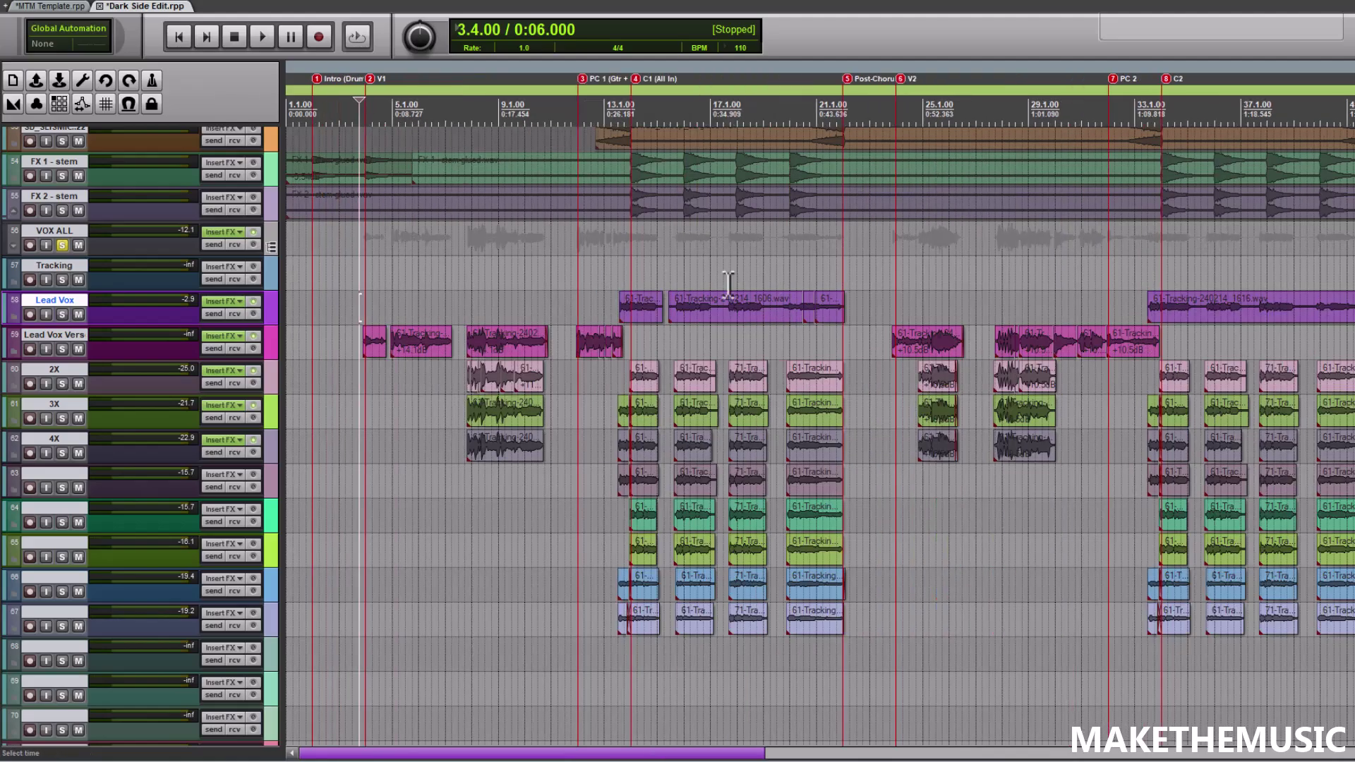
scroll(763, 282, down, 3)
scroll(1023, 324, up, 8)
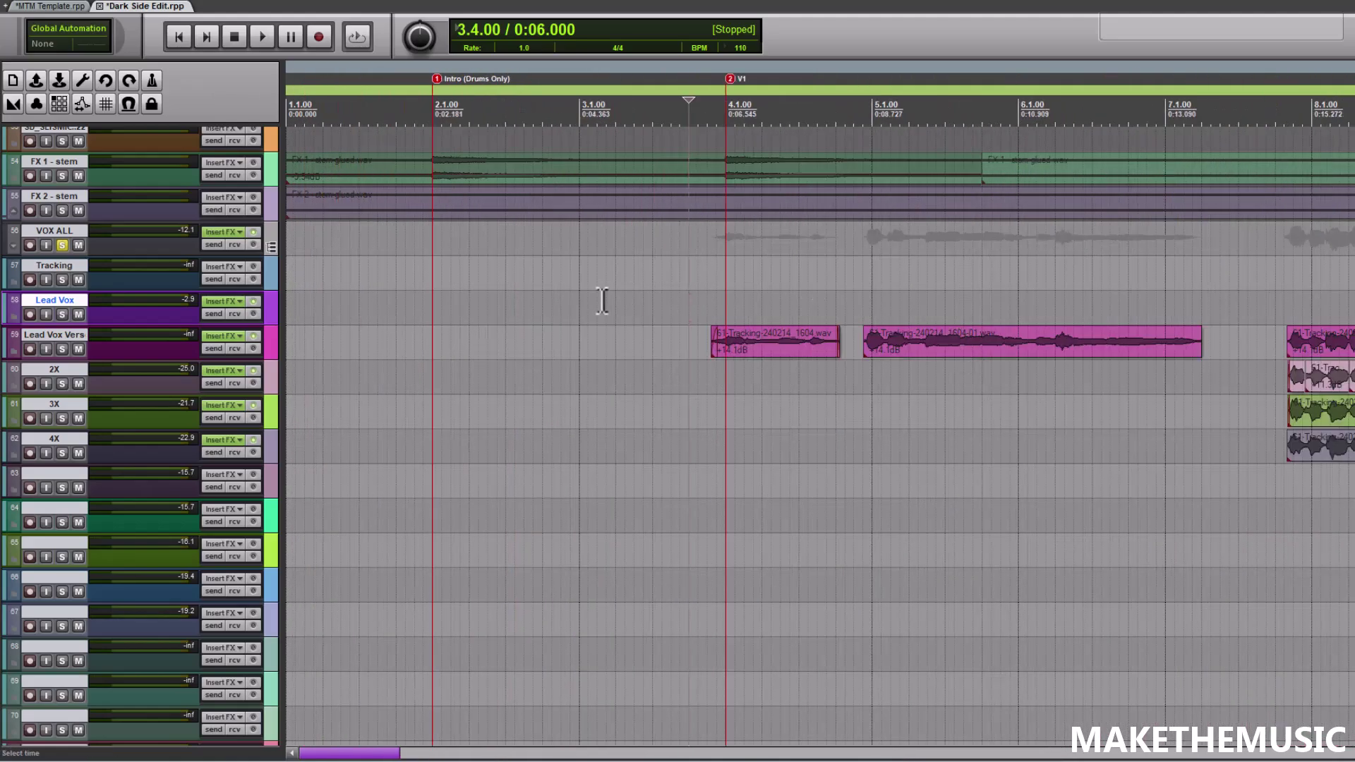
scroll(589, 311, down, 3)
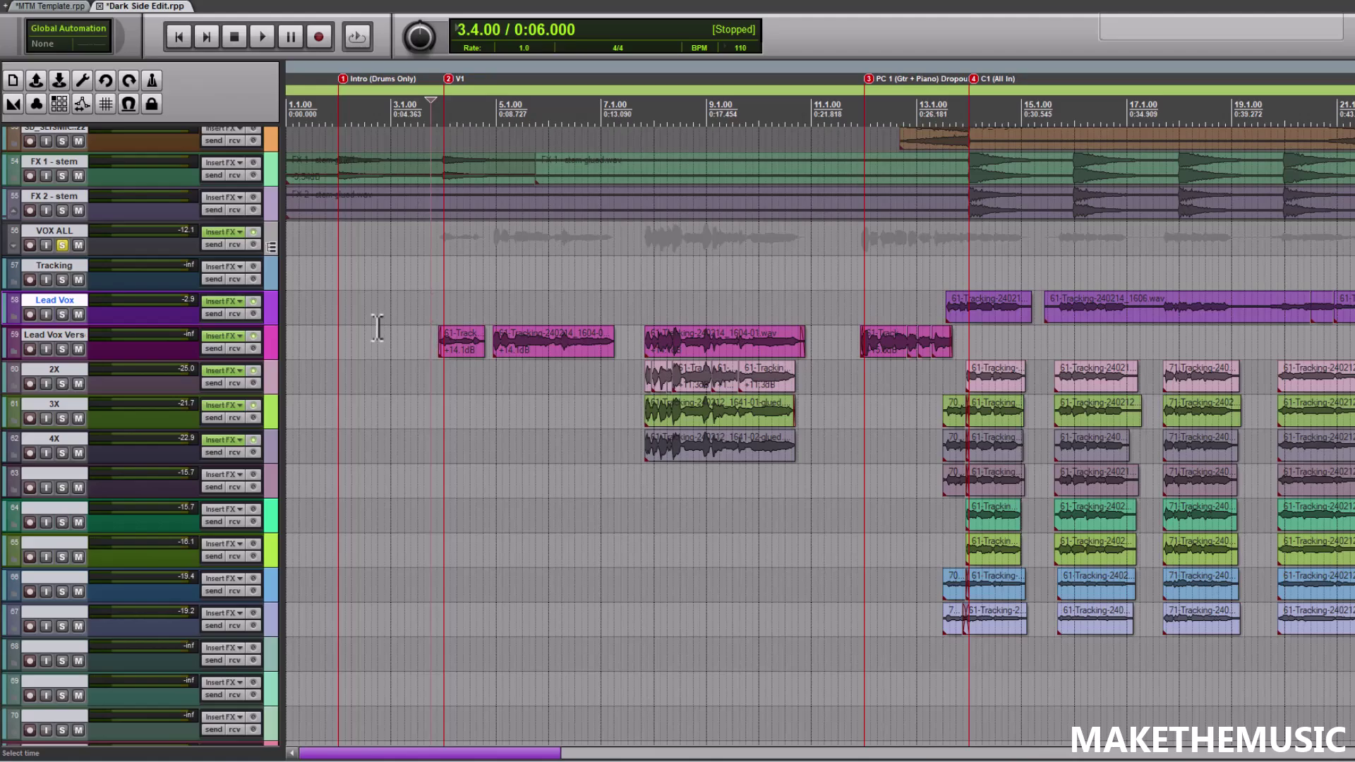
Open the normalization settings for the first clip on the verse lead vocal track and close them without applying.
right_click(463, 342)
mouse_move(554, 275)
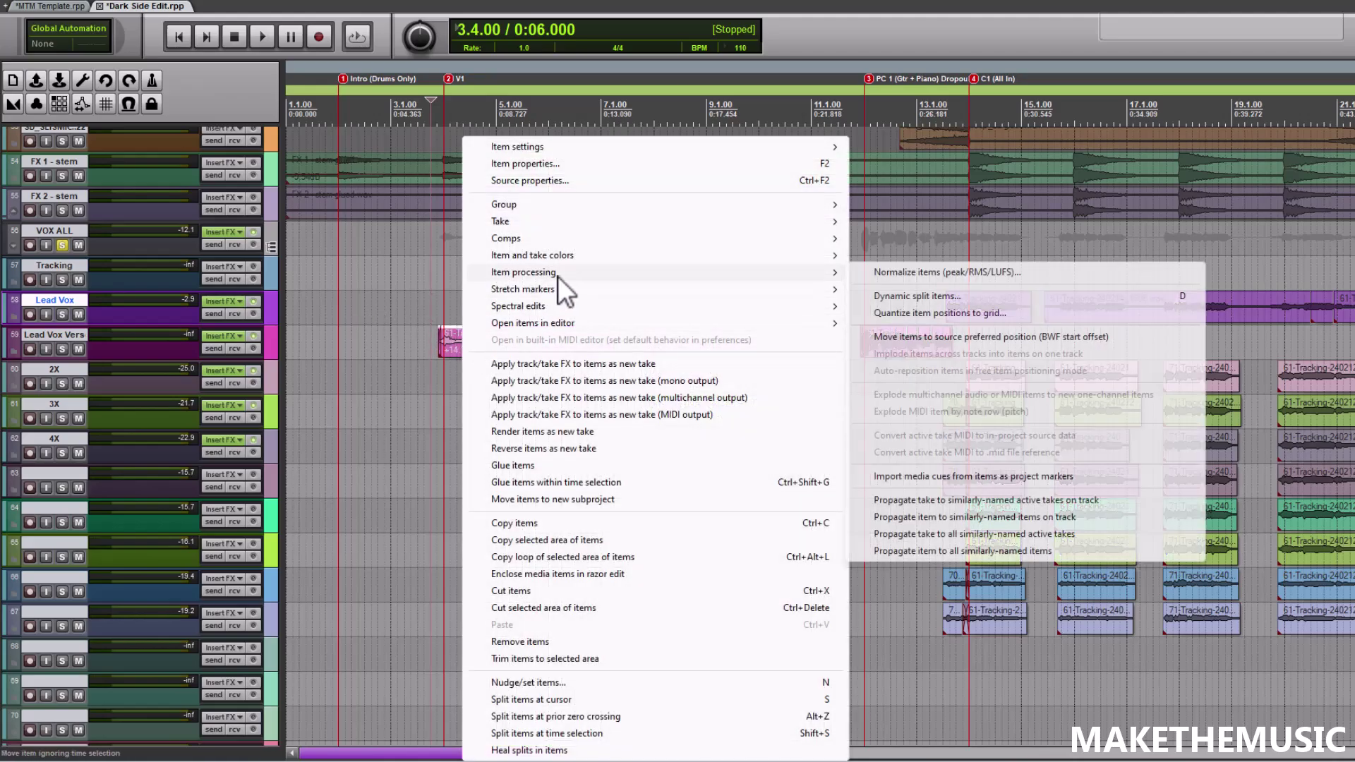
click(925, 274)
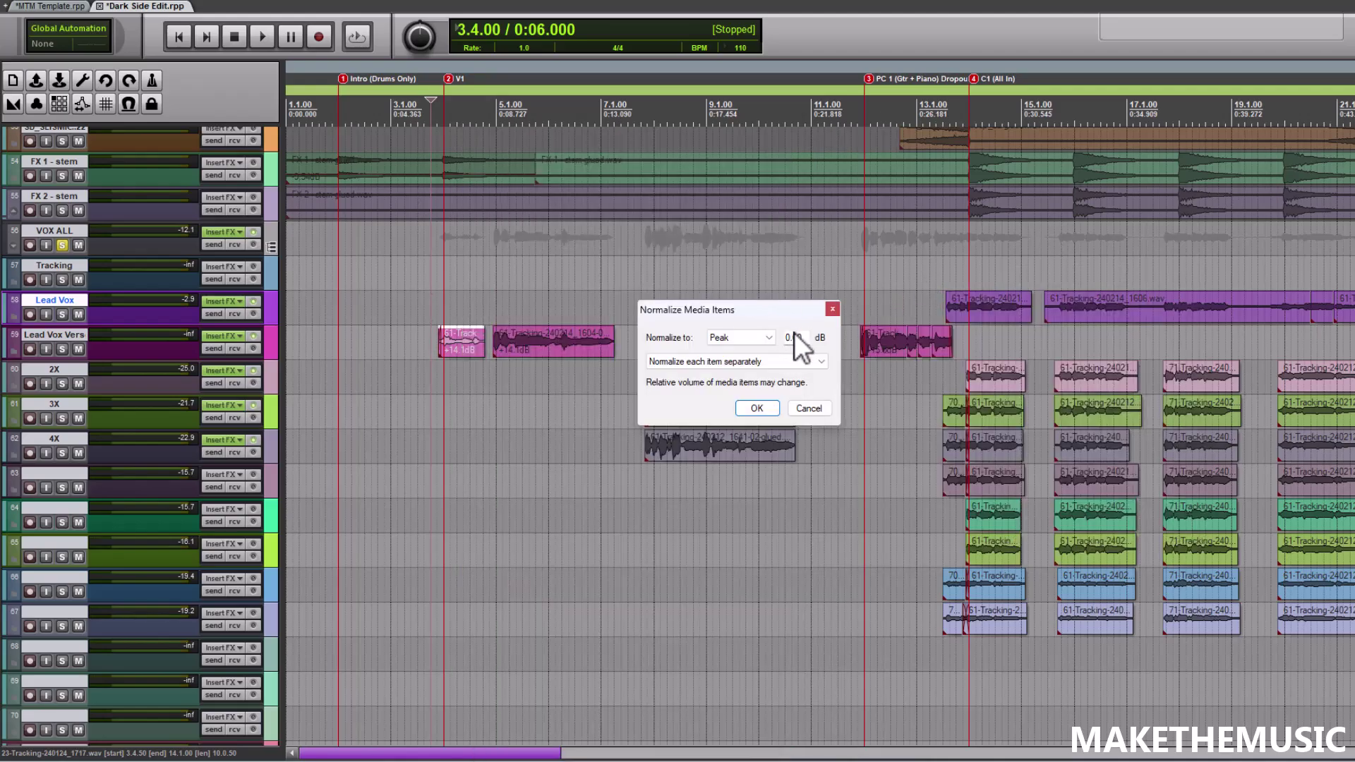
click(833, 309)
Place the edit cursor at 3.4.75 on the Tracking track and examine the vocal tracks down to the harmonies and Backgrounds.
scroll(871, 293, up, 5)
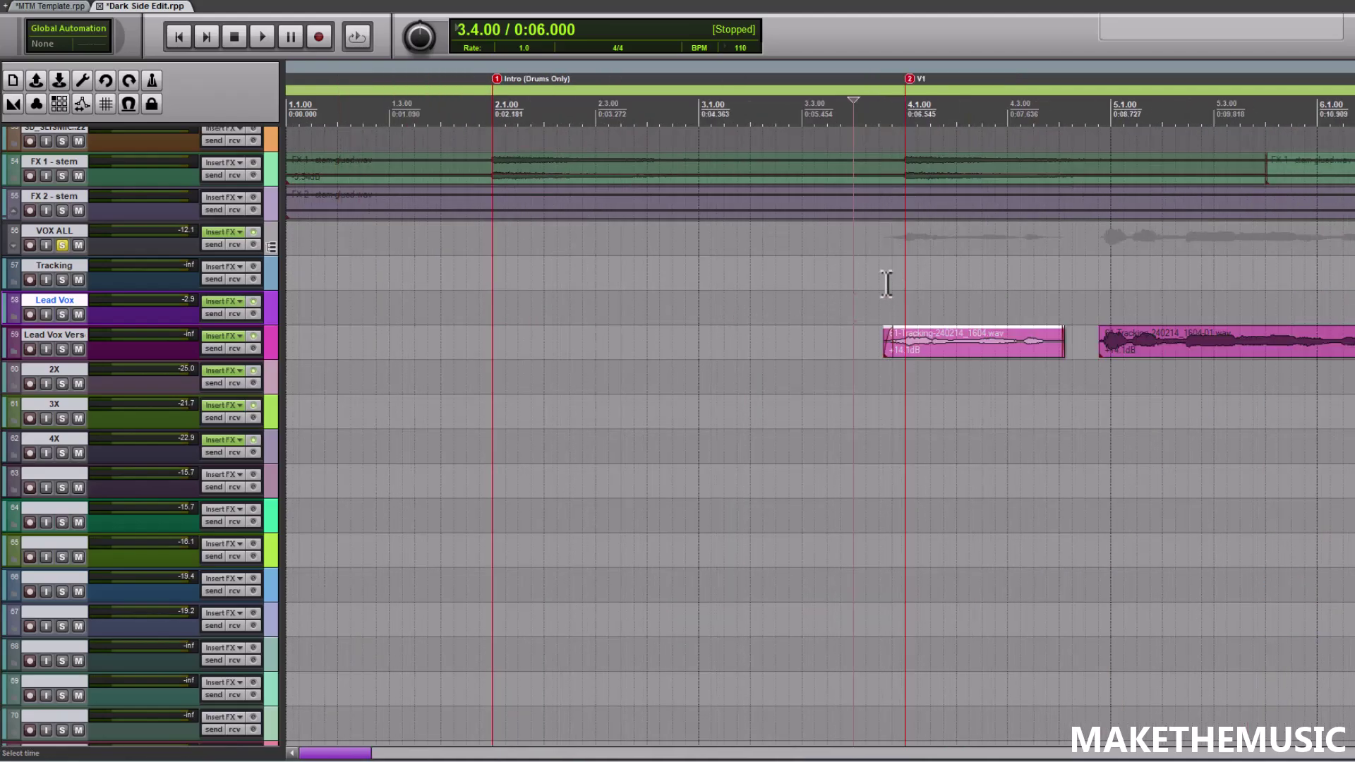
click(887, 283)
scroll(887, 284, down, 5)
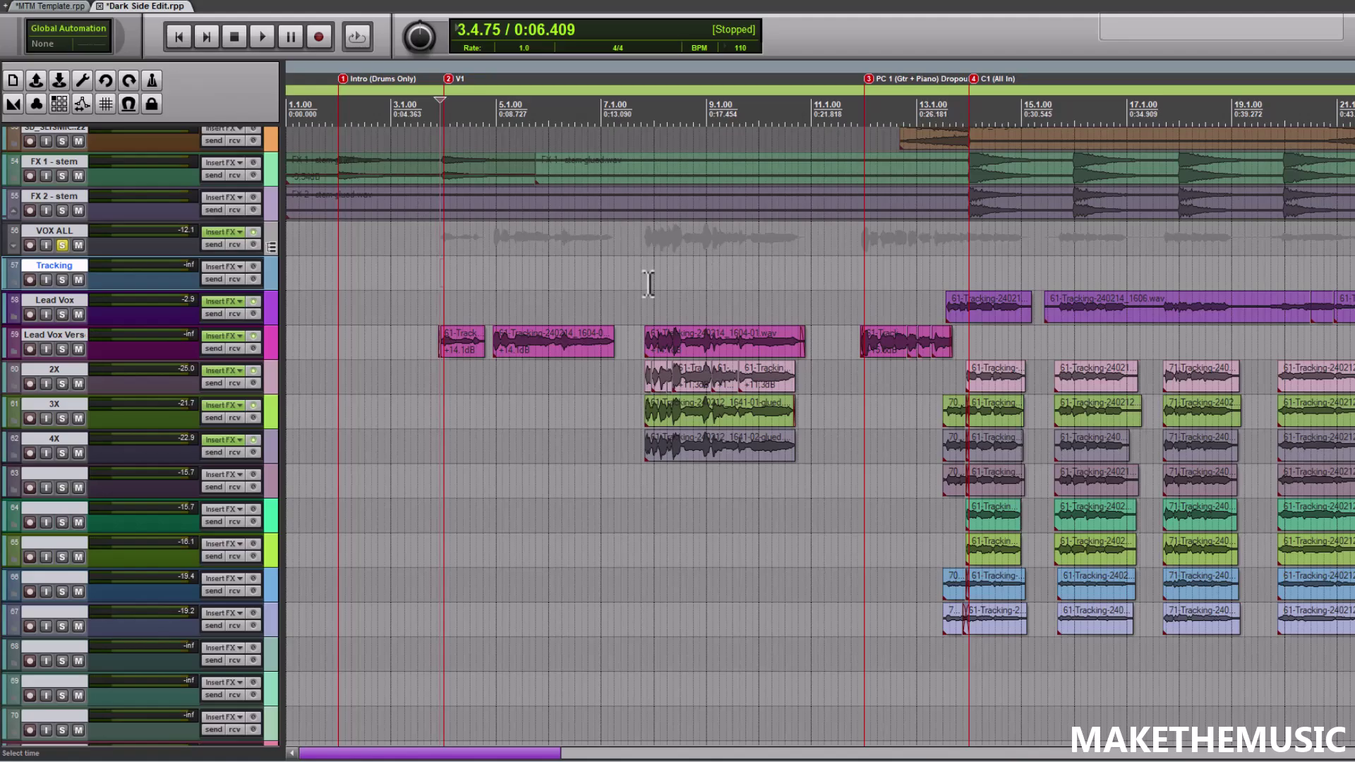
scroll(657, 288, down, 9)
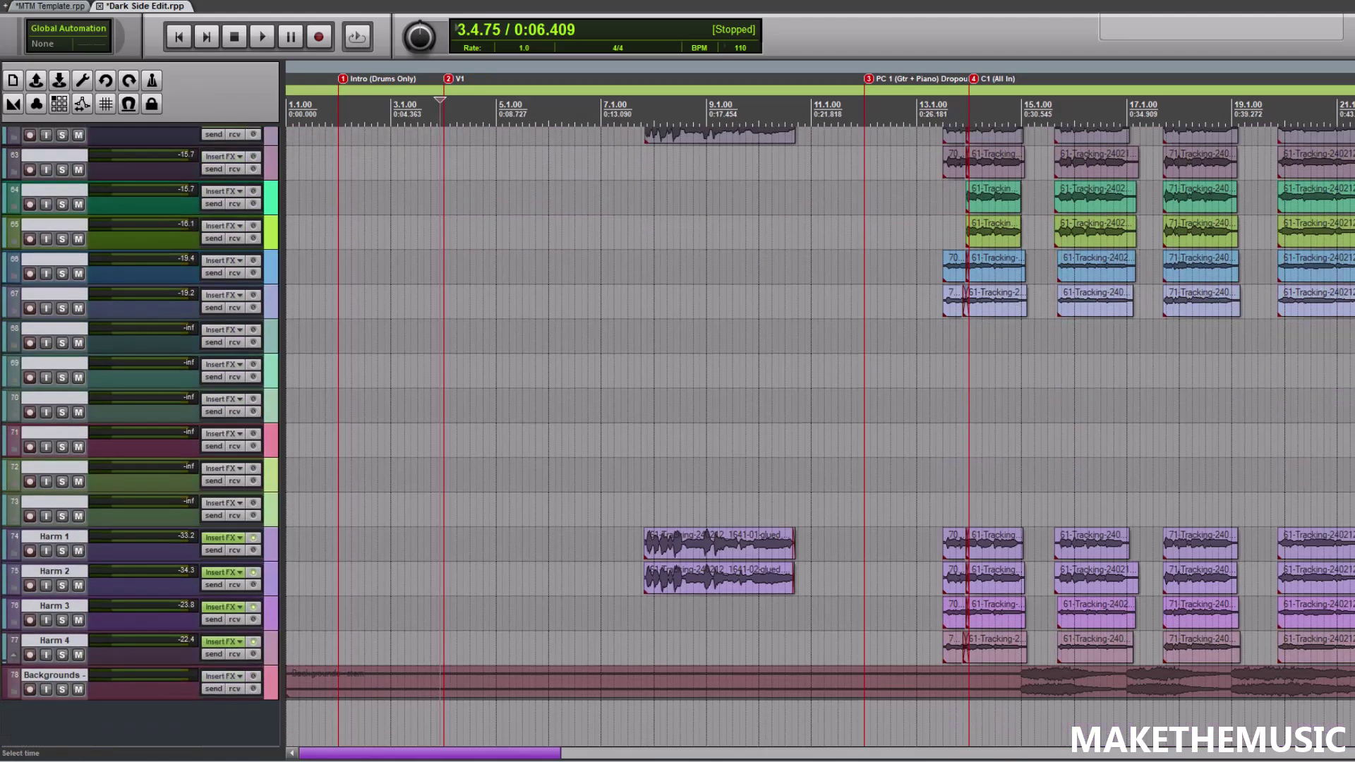
scroll(1213, 495, up, 5)
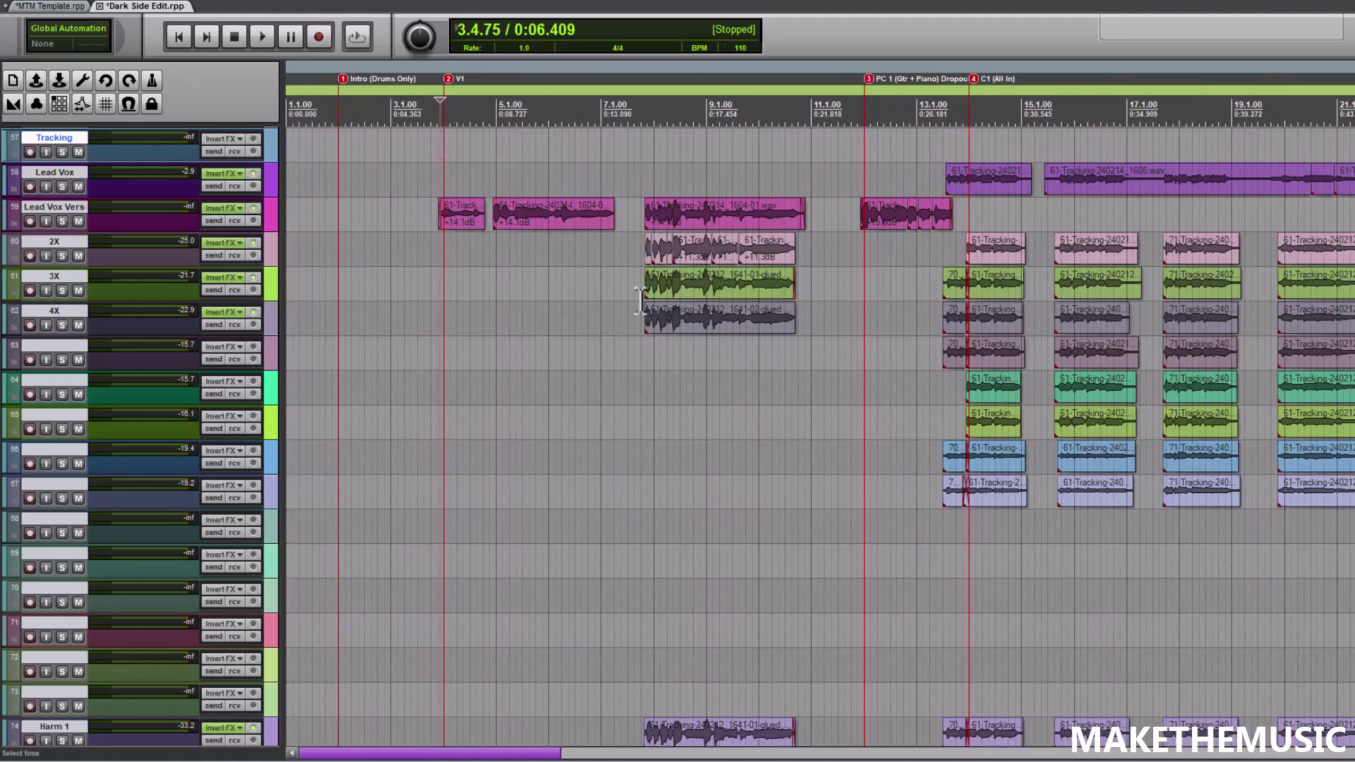
Extend the start of the first verse lead vocal clip back to 3.3.25 and place the edit cursor there.
scroll(639, 300, up, 5)
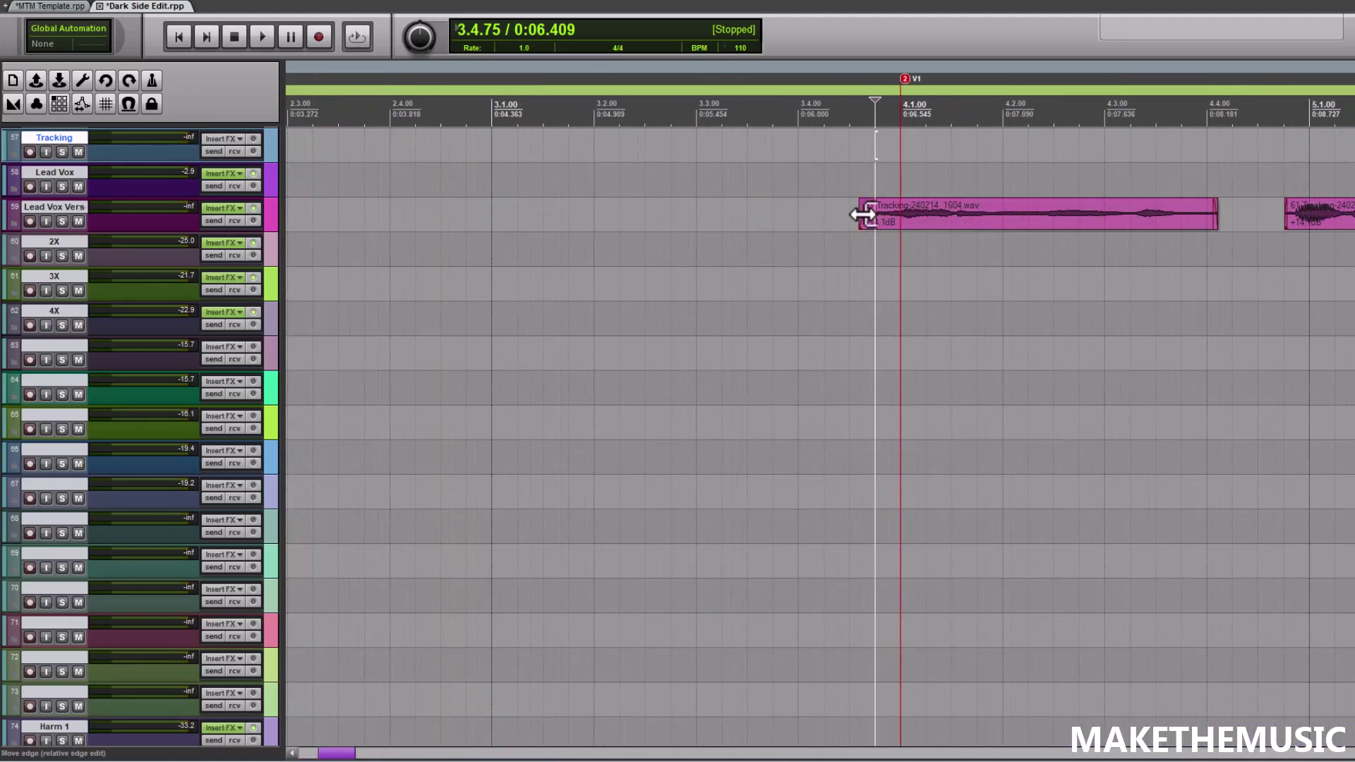
scroll(768, 213, down, 3)
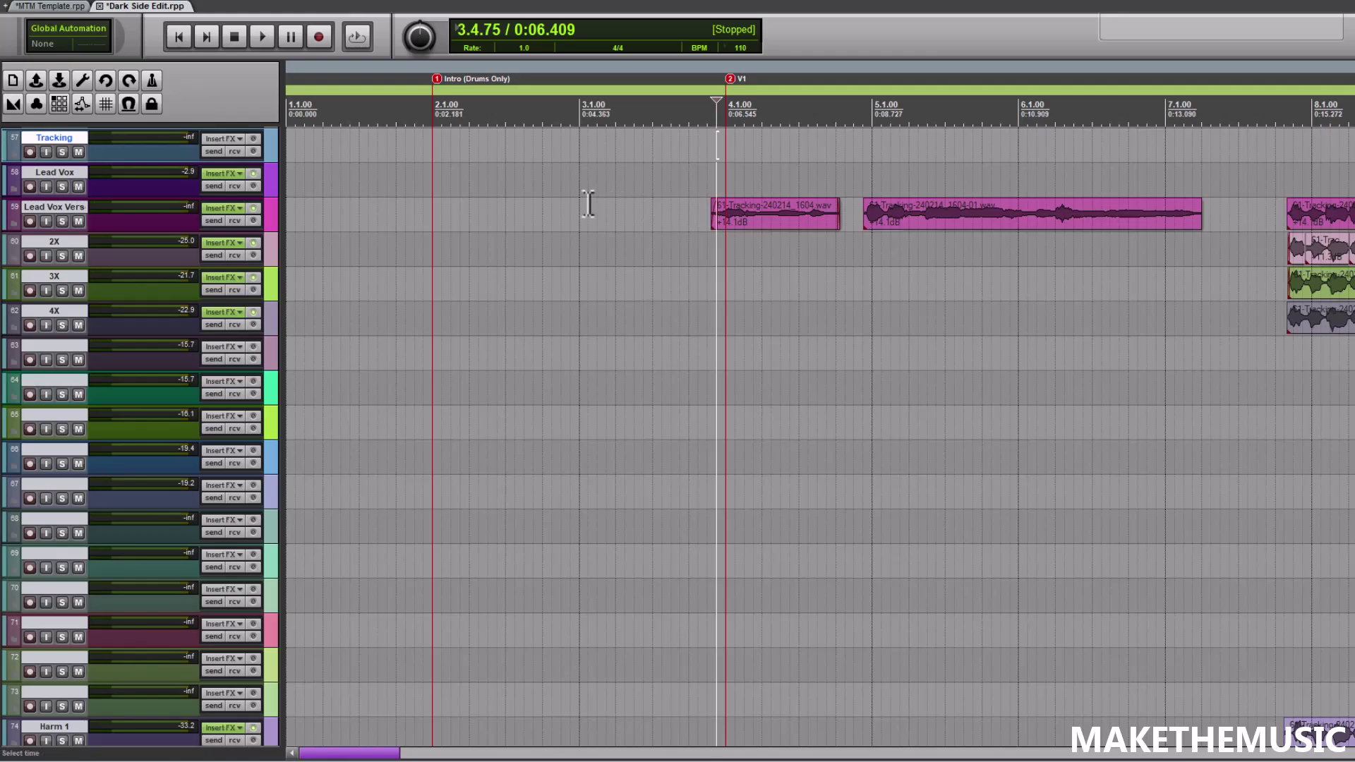
drag(713, 211, 663, 230)
click(665, 243)
scroll(688, 258, down, 3)
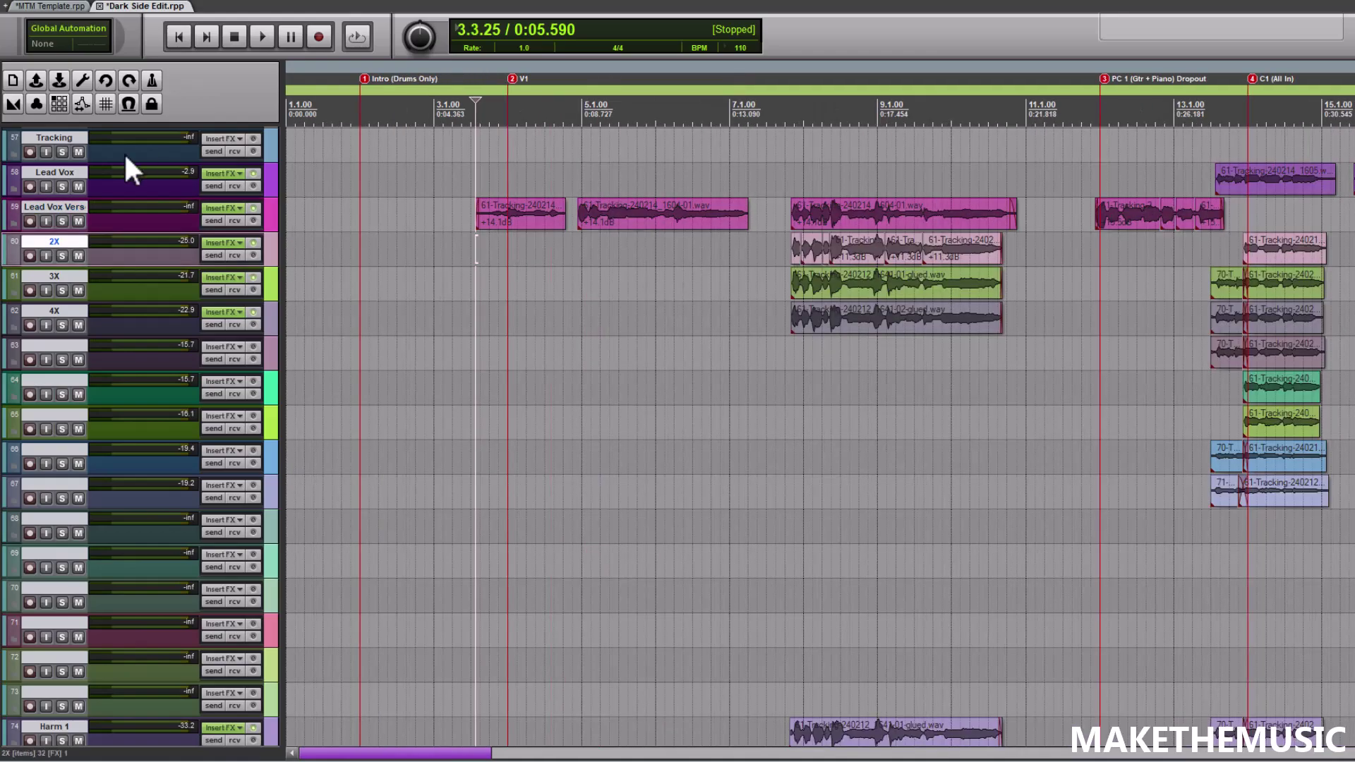
scroll(652, 250, up, 3)
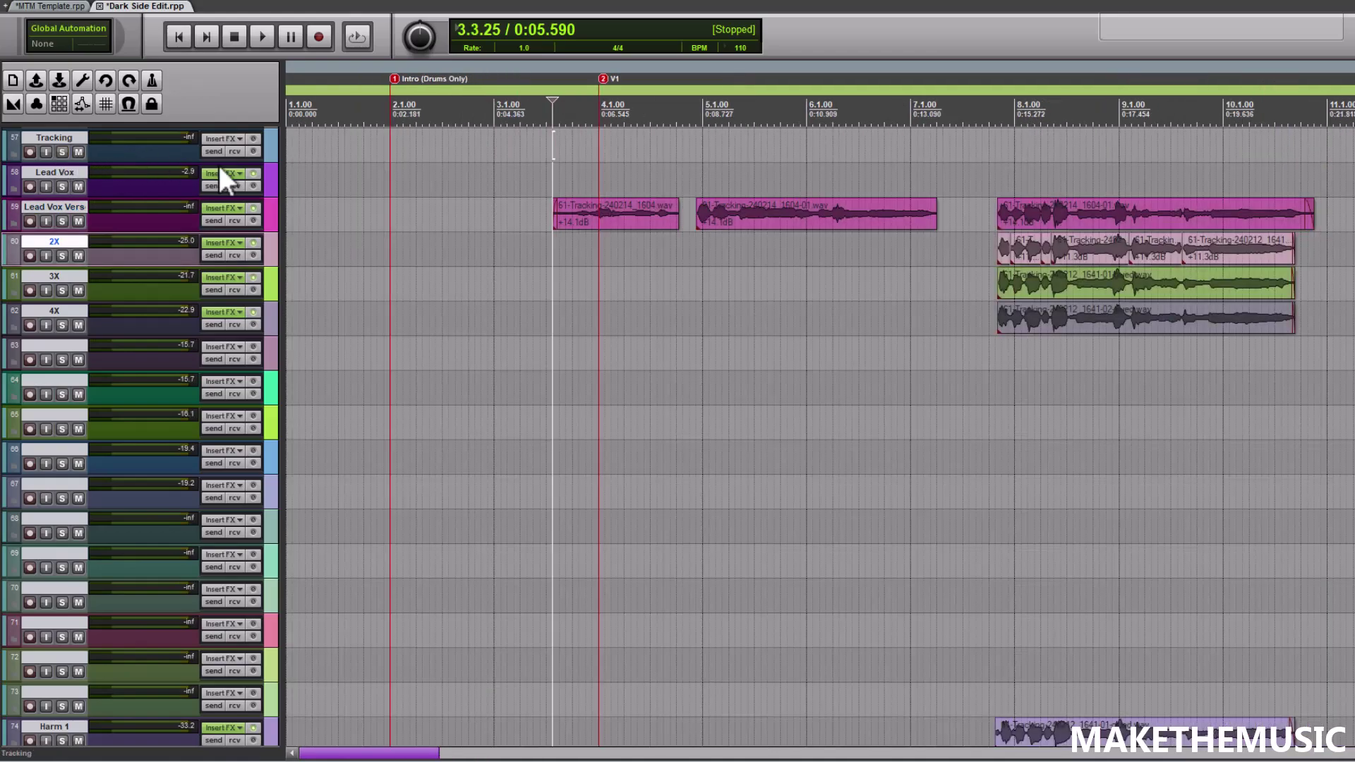
Remove the empty Tracking track located above the Lead Vox track.
scroll(336, 339, up, 5)
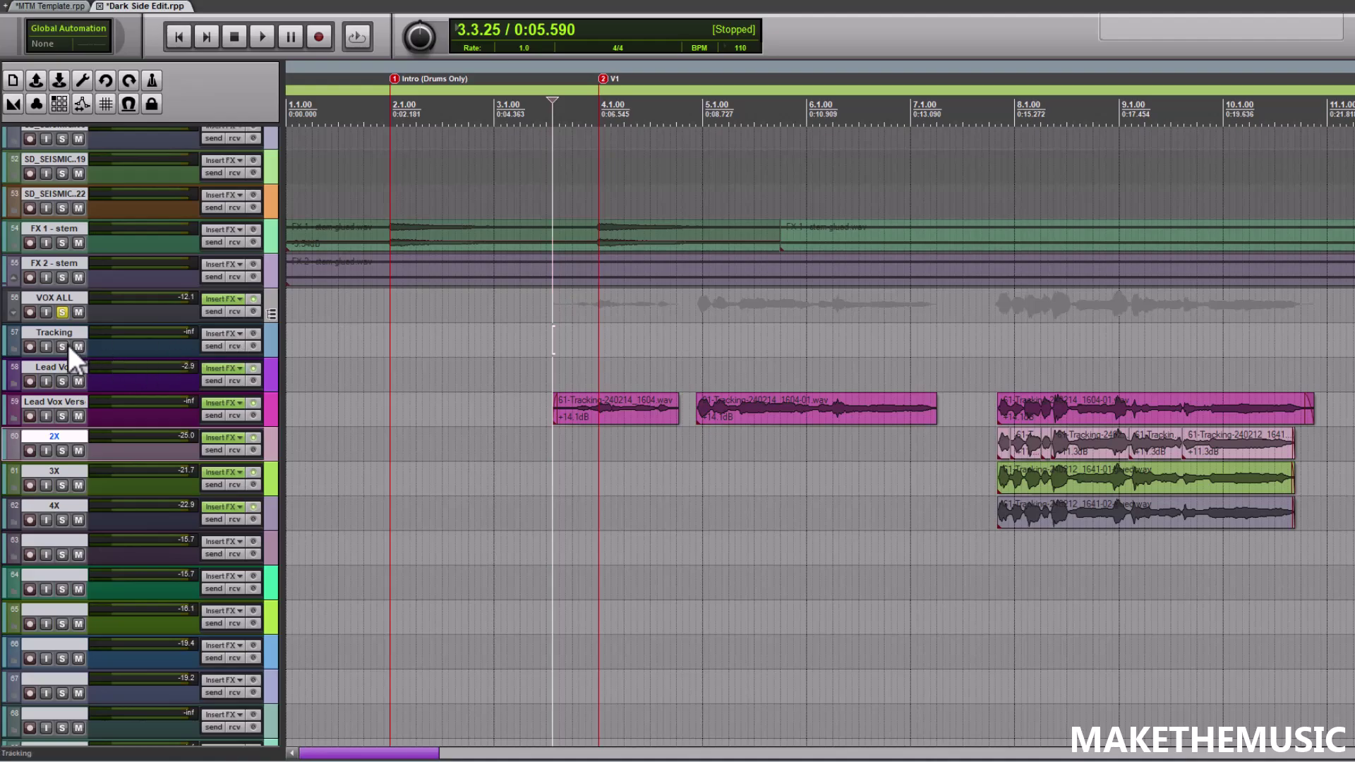
click(274, 344)
right_click(274, 343)
click(295, 412)
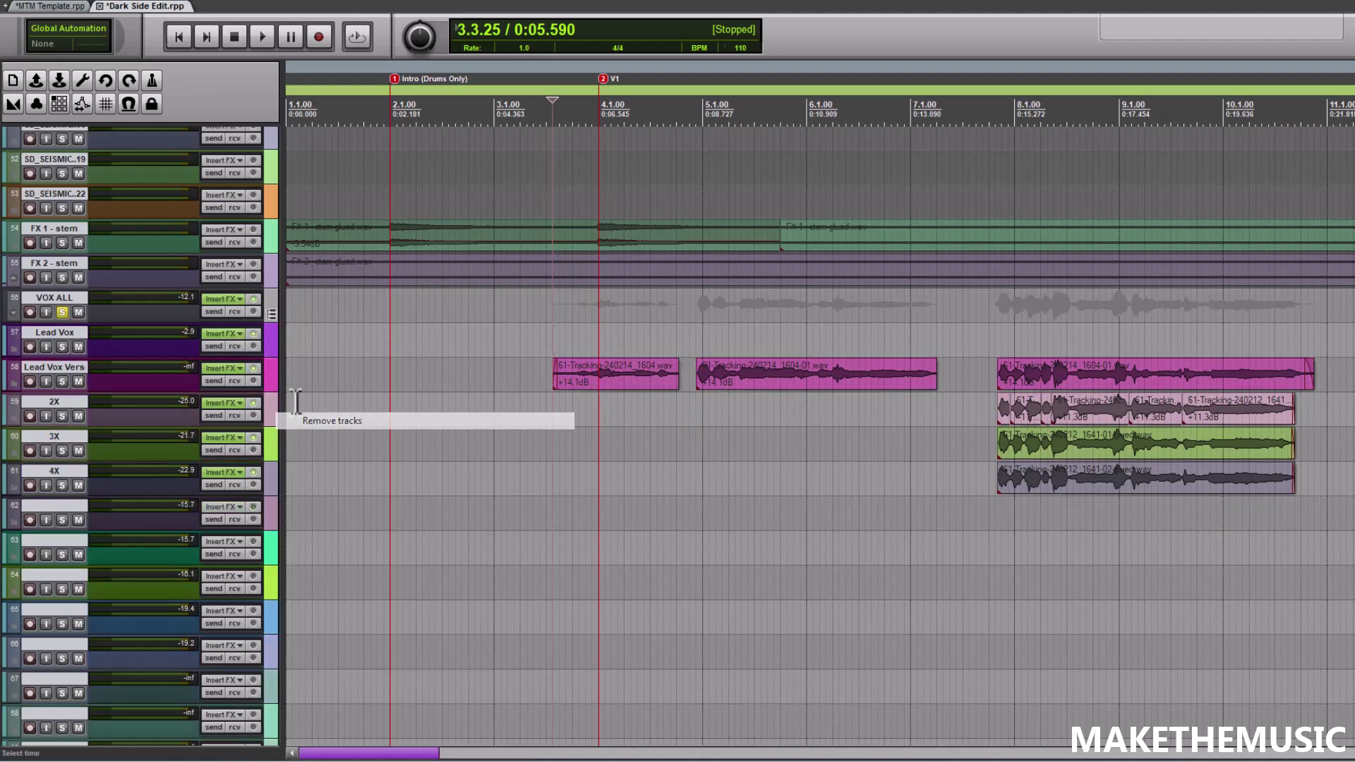
Place the edit cursor at 3.3.00 and briefly play the start of the first verse lead vocal clip.
click(548, 316)
scroll(547, 316, up, 2)
right_click(544, 323)
click(541, 325)
click(547, 324)
key(space)
key(space)
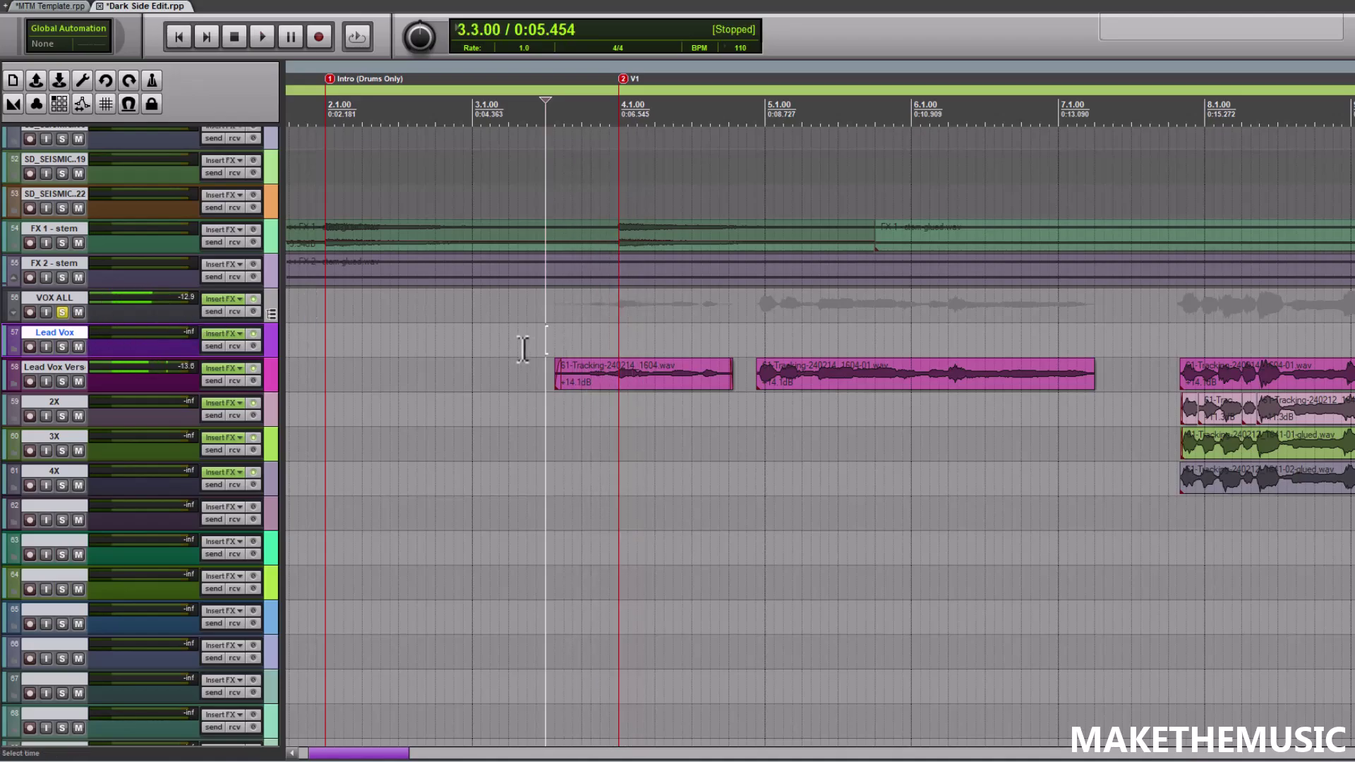
Trim the start of the first verse lead vocal clip to just before the V1 marker and play the verse.
drag(557, 373, 609, 382)
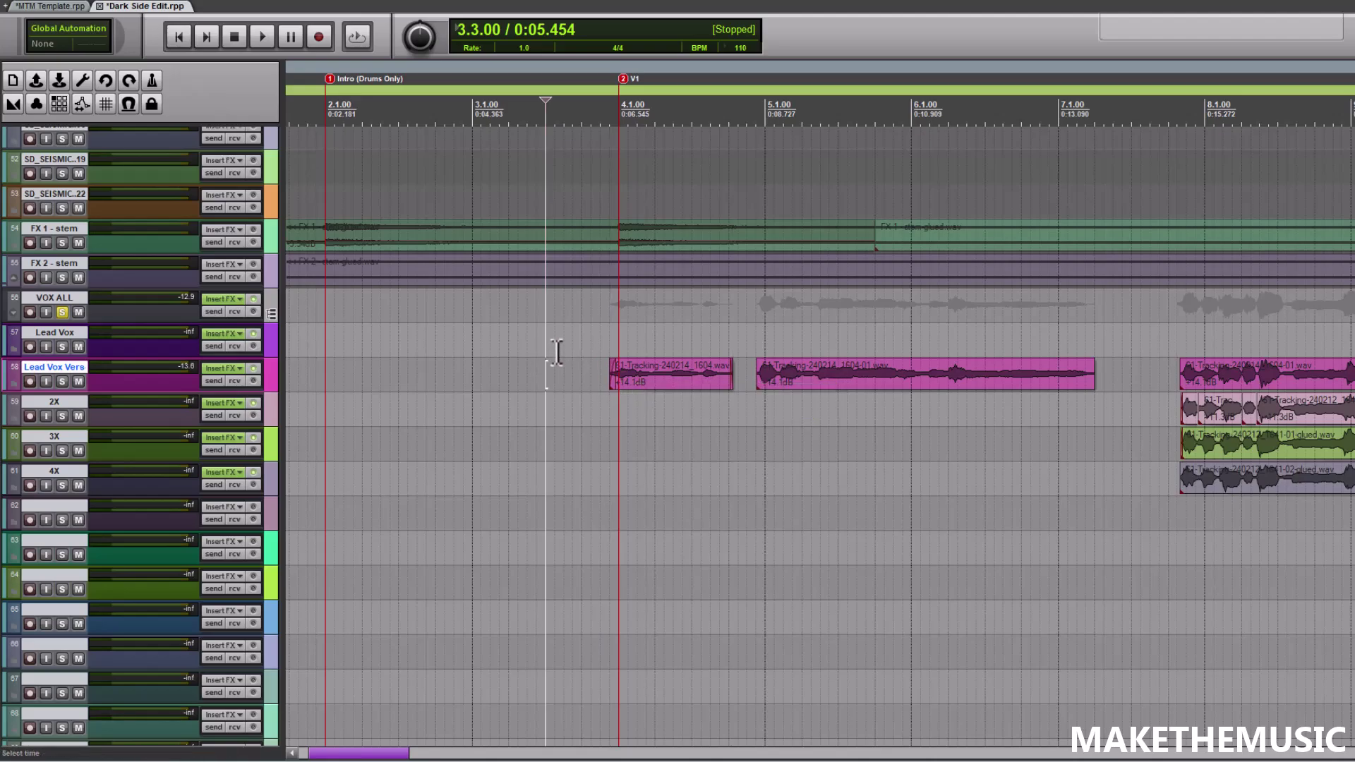
click(574, 342)
key(space)
scroll(575, 332, down, 3)
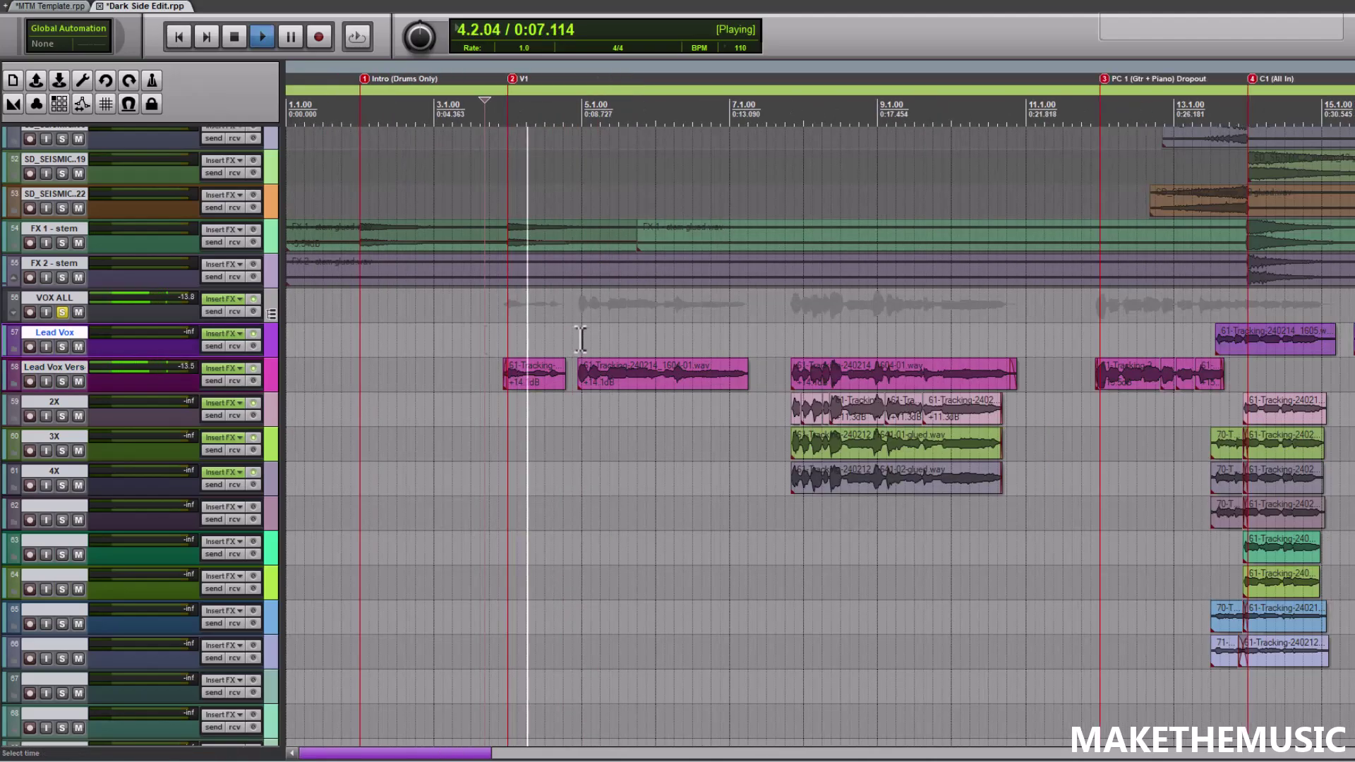
scroll(668, 328, up, 2)
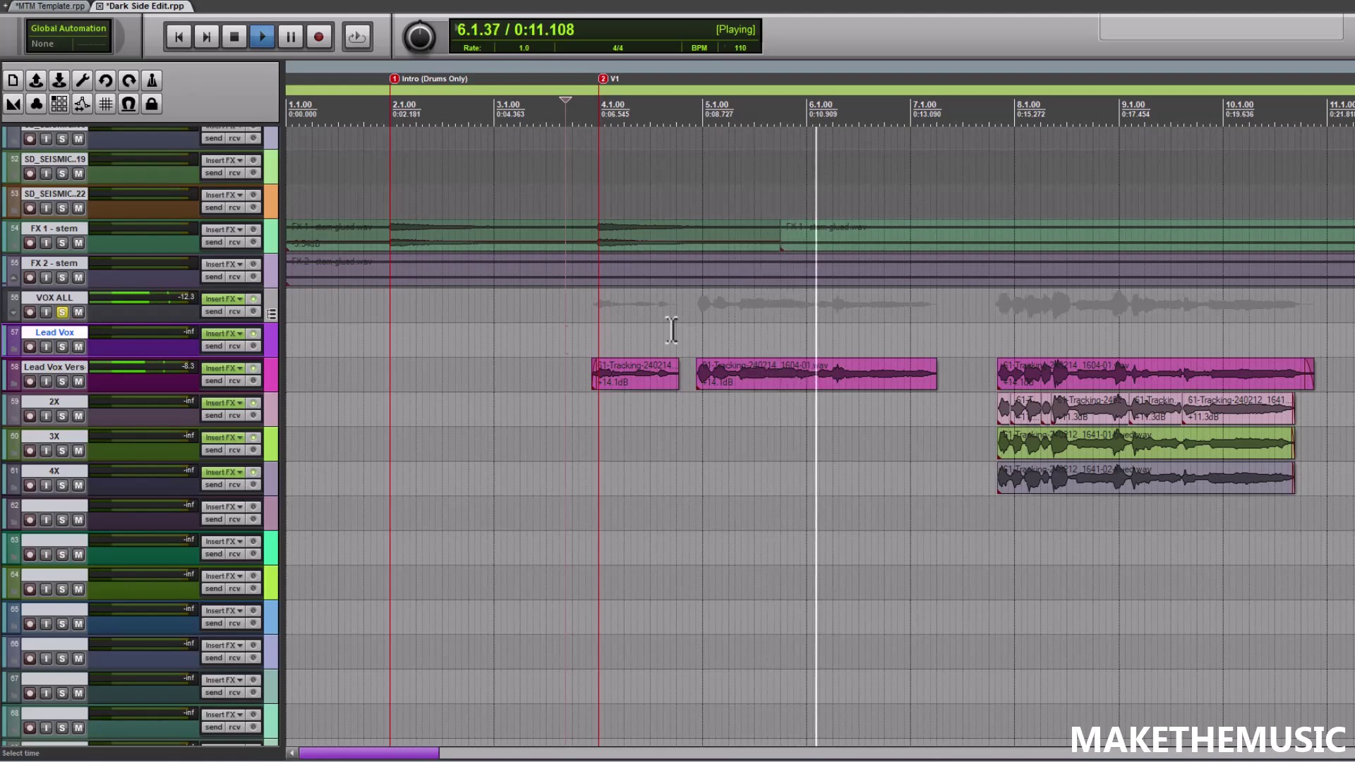
key(space)
Inspect the gaps between the verse lead vocal clips, placing the edit cursor at 4.4.25, 7.2.00 and 7.4.50.
click(682, 314)
scroll(777, 317, up, 3)
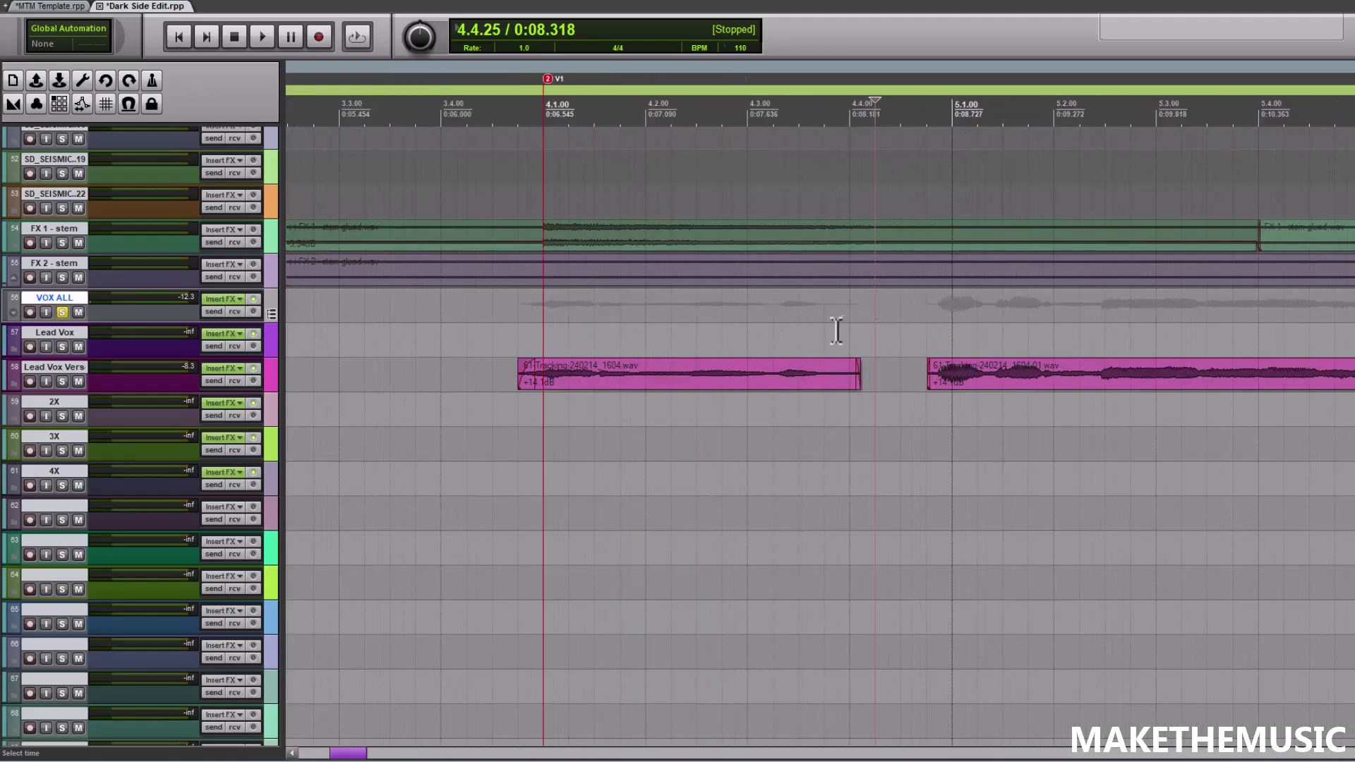
scroll(932, 312, down, 3)
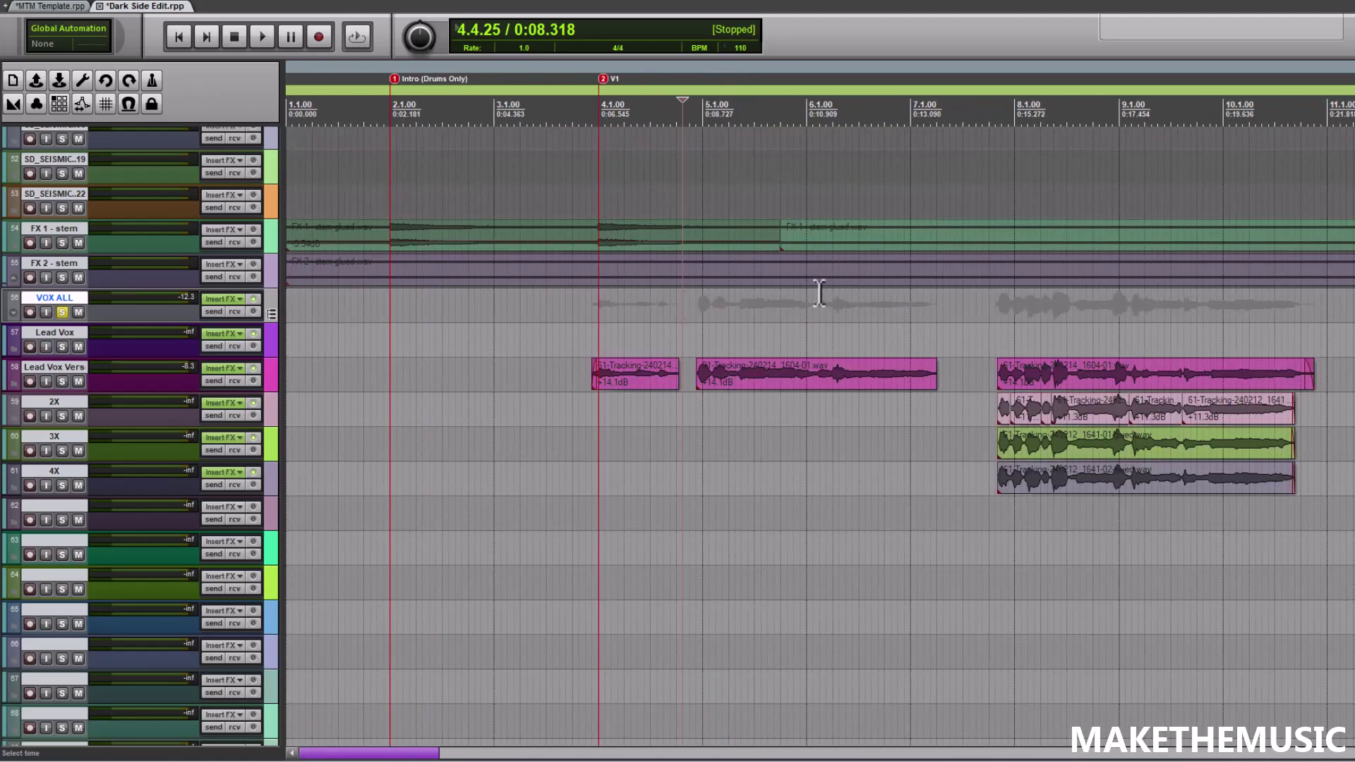
click(946, 325)
scroll(840, 304, up, 3)
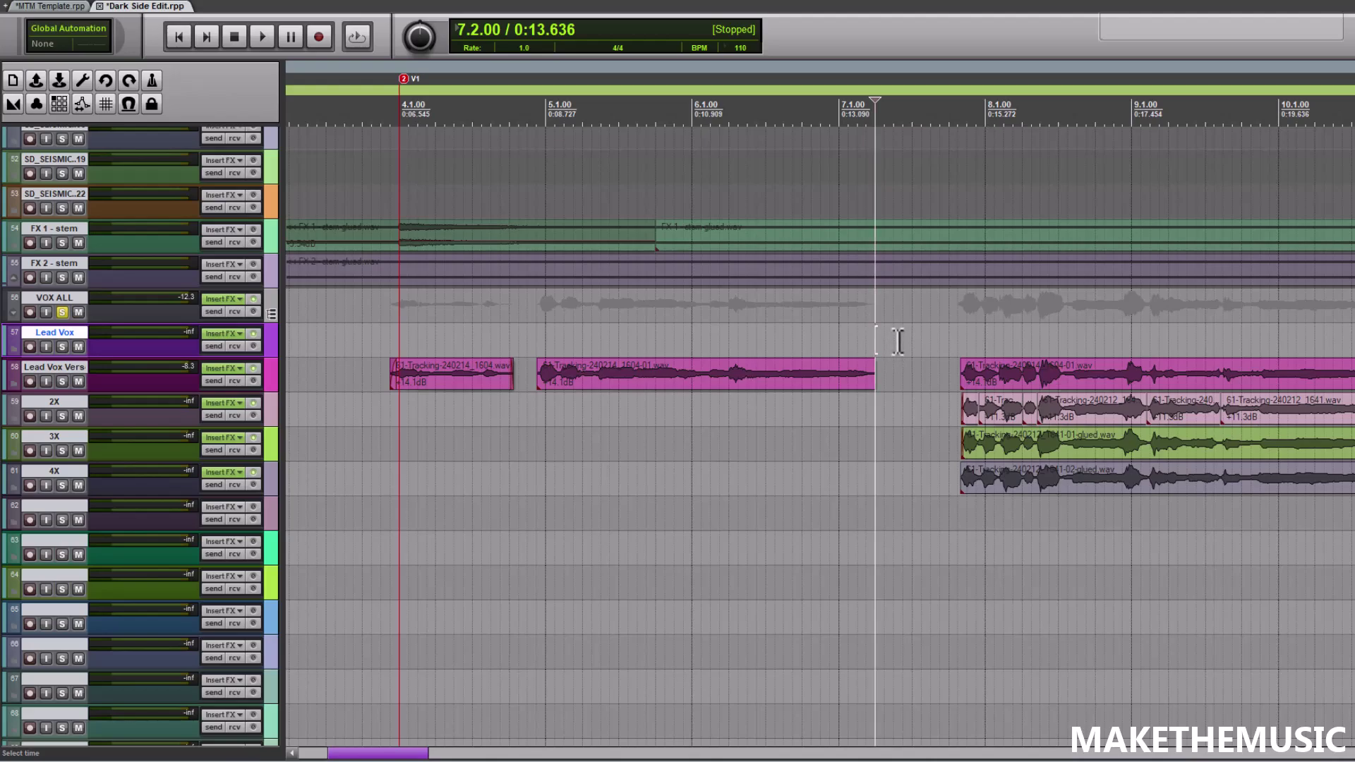
scroll(883, 326, down, 3)
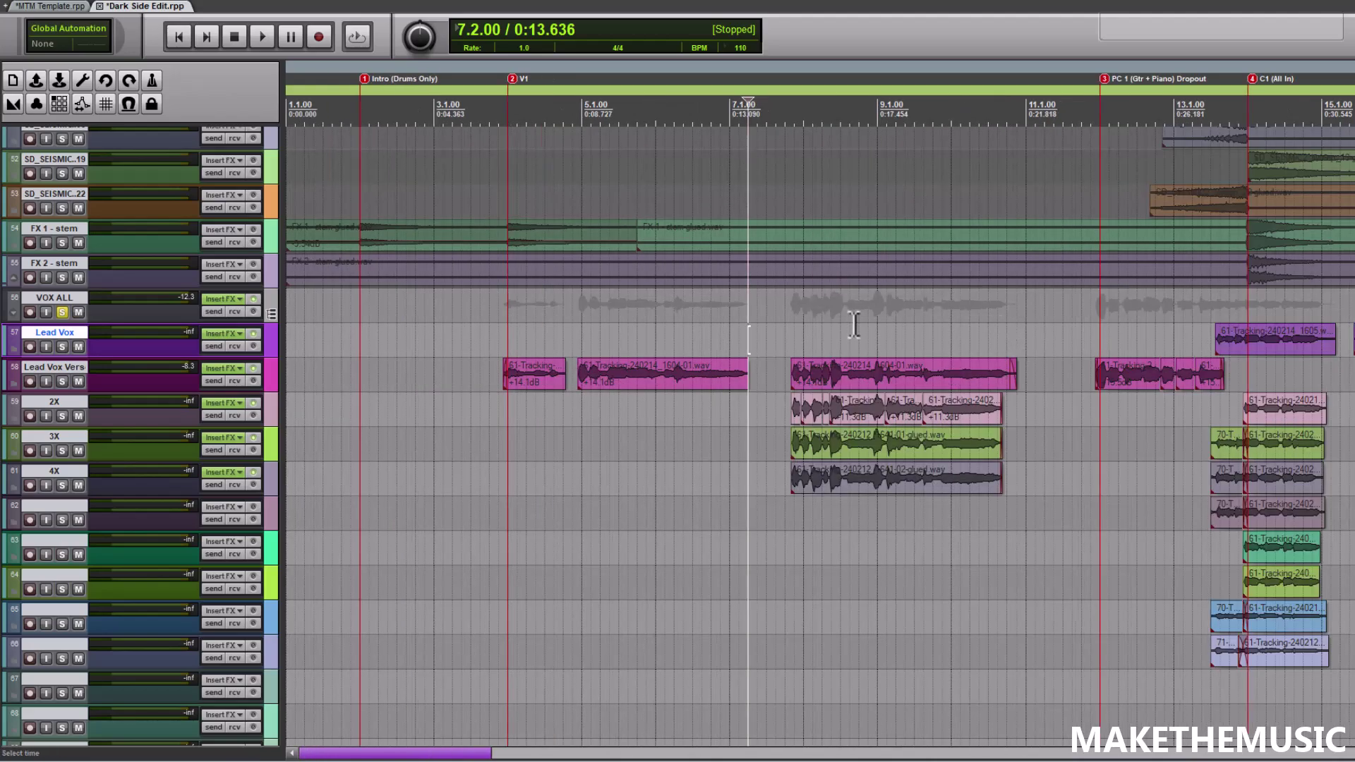
click(799, 324)
scroll(843, 363, up, 4)
click(816, 331)
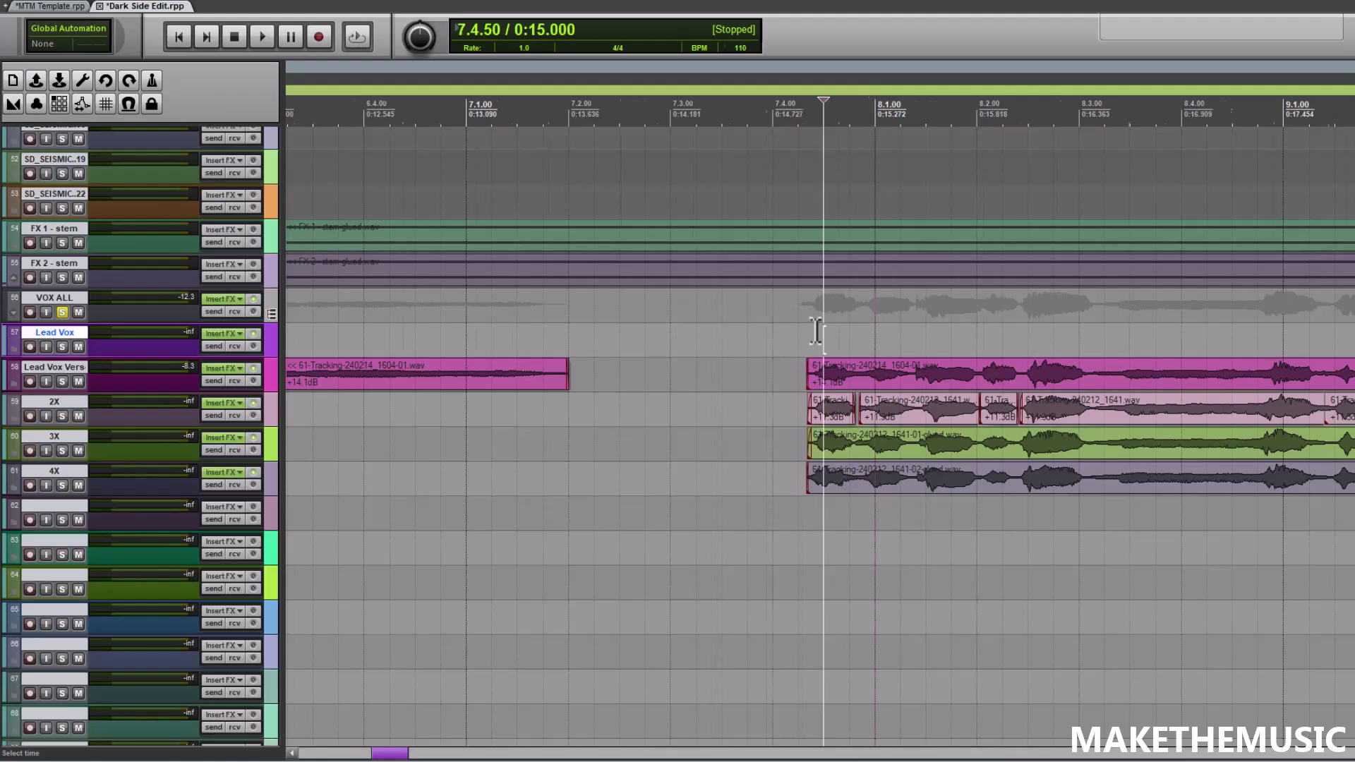
Examine how the lead and stacked vocal clips are laid out from V1 through the choruses.
scroll(817, 331, down, 3)
scroll(814, 314, down, 6)
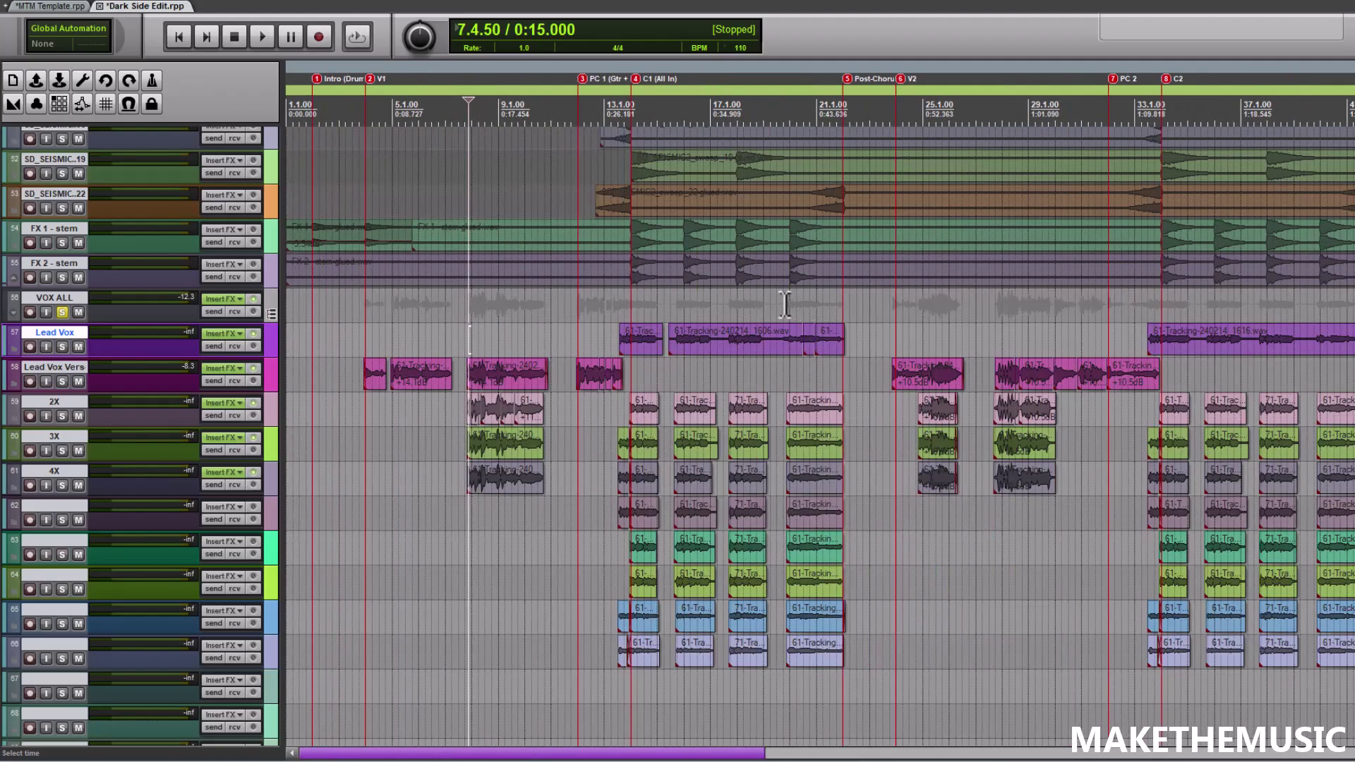
scroll(802, 305, up, 5)
scroll(837, 342, down, 4)
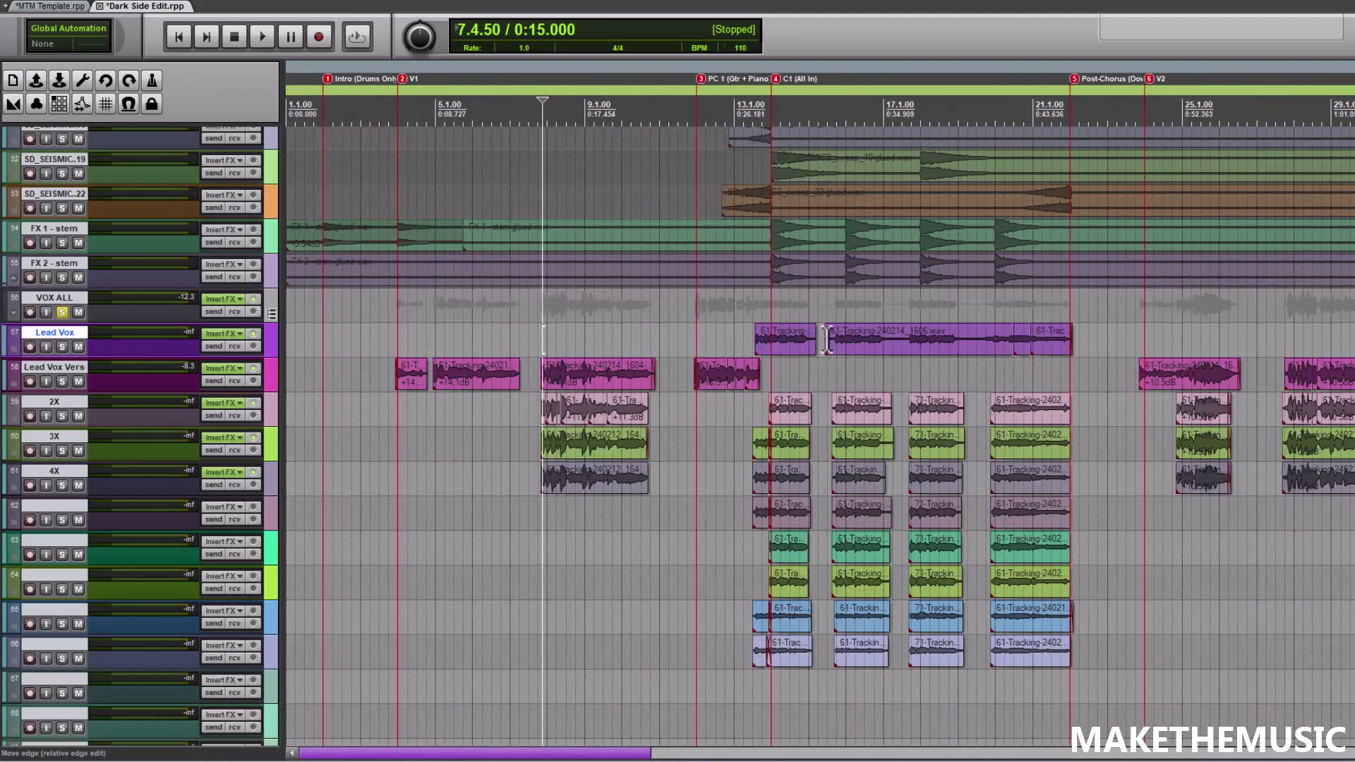
scroll(826, 341, down, 2)
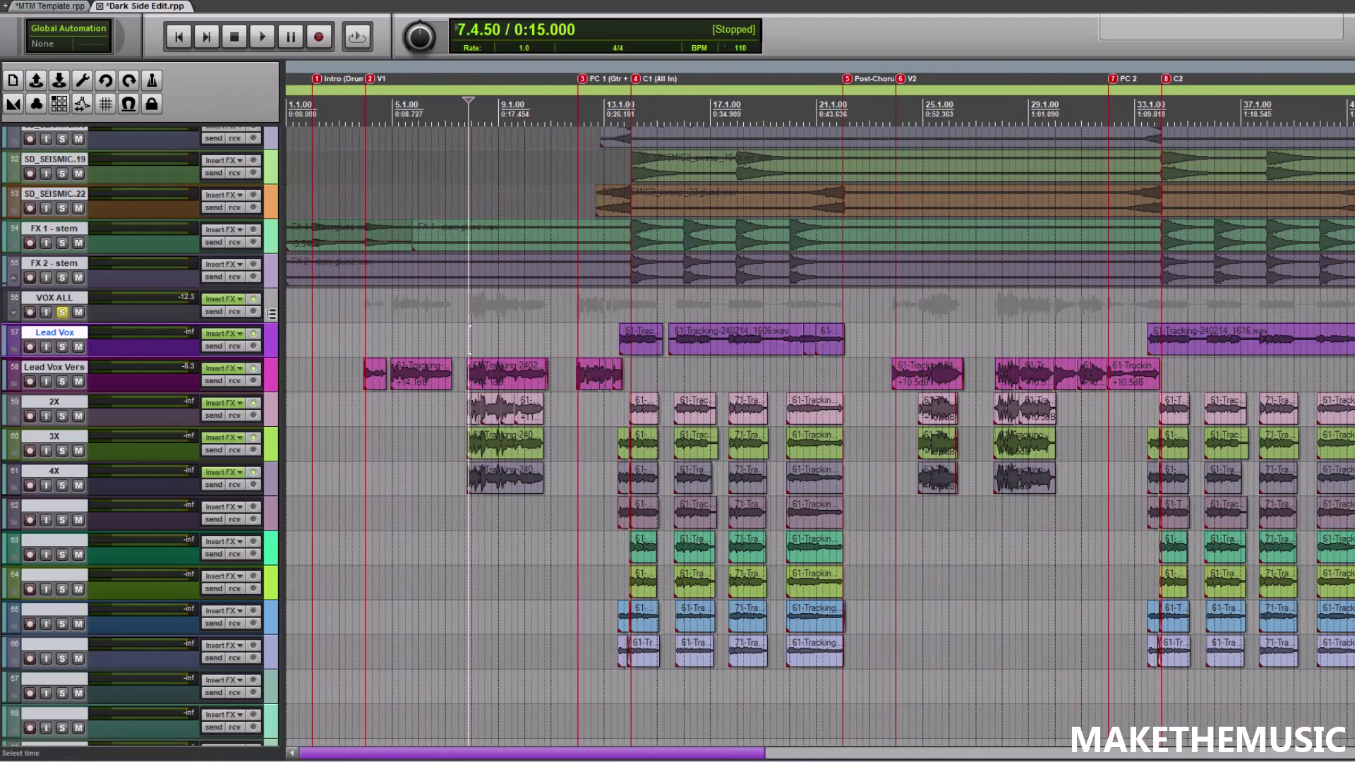
scroll(819, 438, down, 5)
scroll(819, 438, up, 5)
scroll(881, 387, up, 3)
scroll(878, 382, down, 3)
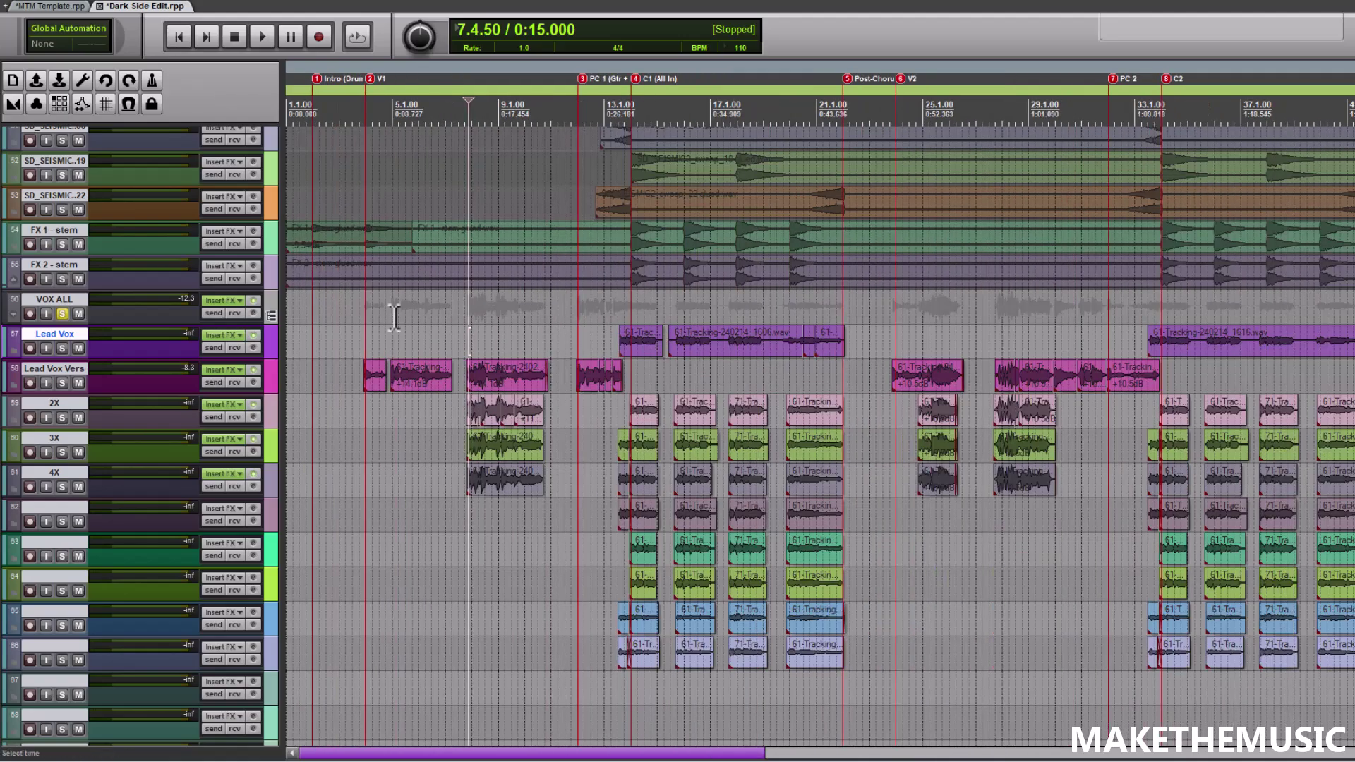
scroll(472, 335, up, 3)
scroll(629, 341, down, 2)
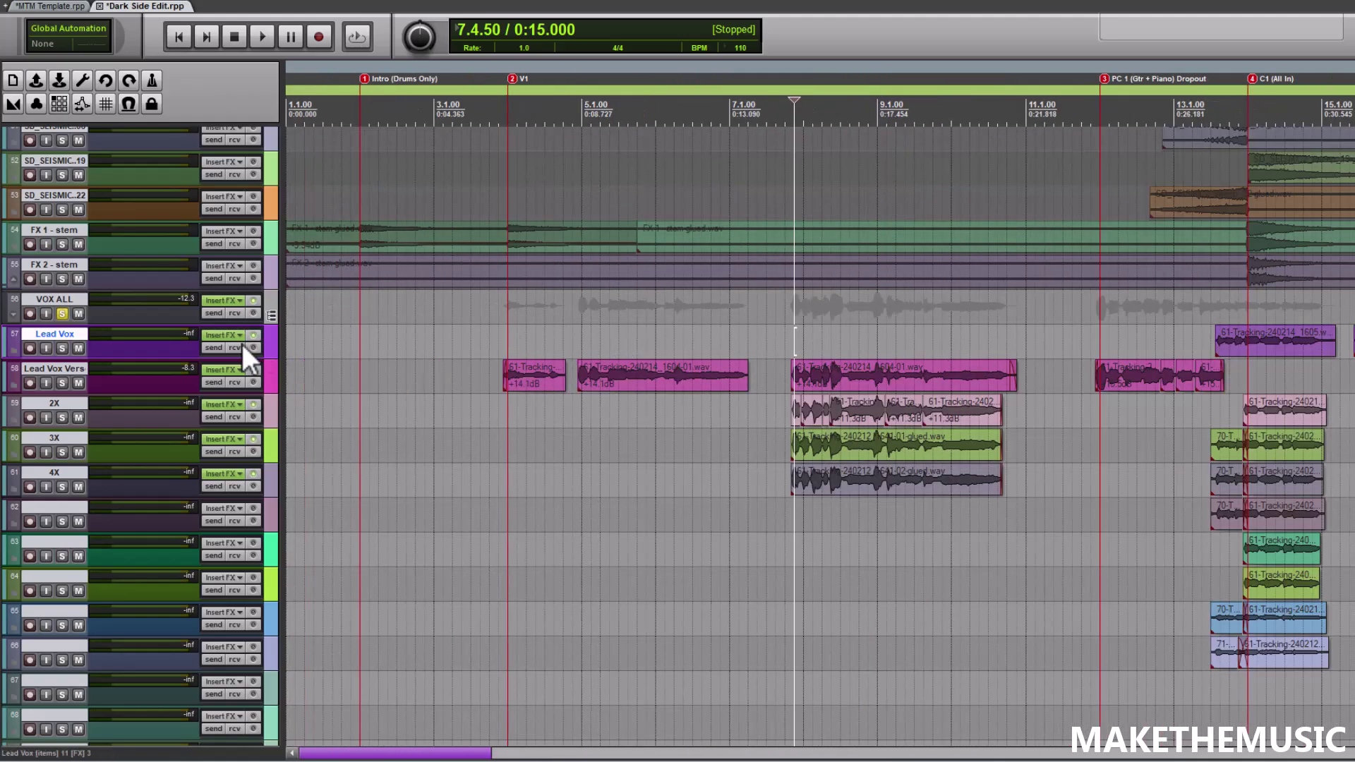
Review the Lead Vox Verse track's effects, examining ReaTune's manual pitch correction and the MetaTune settings, and close the effects window.
click(214, 370)
click(211, 158)
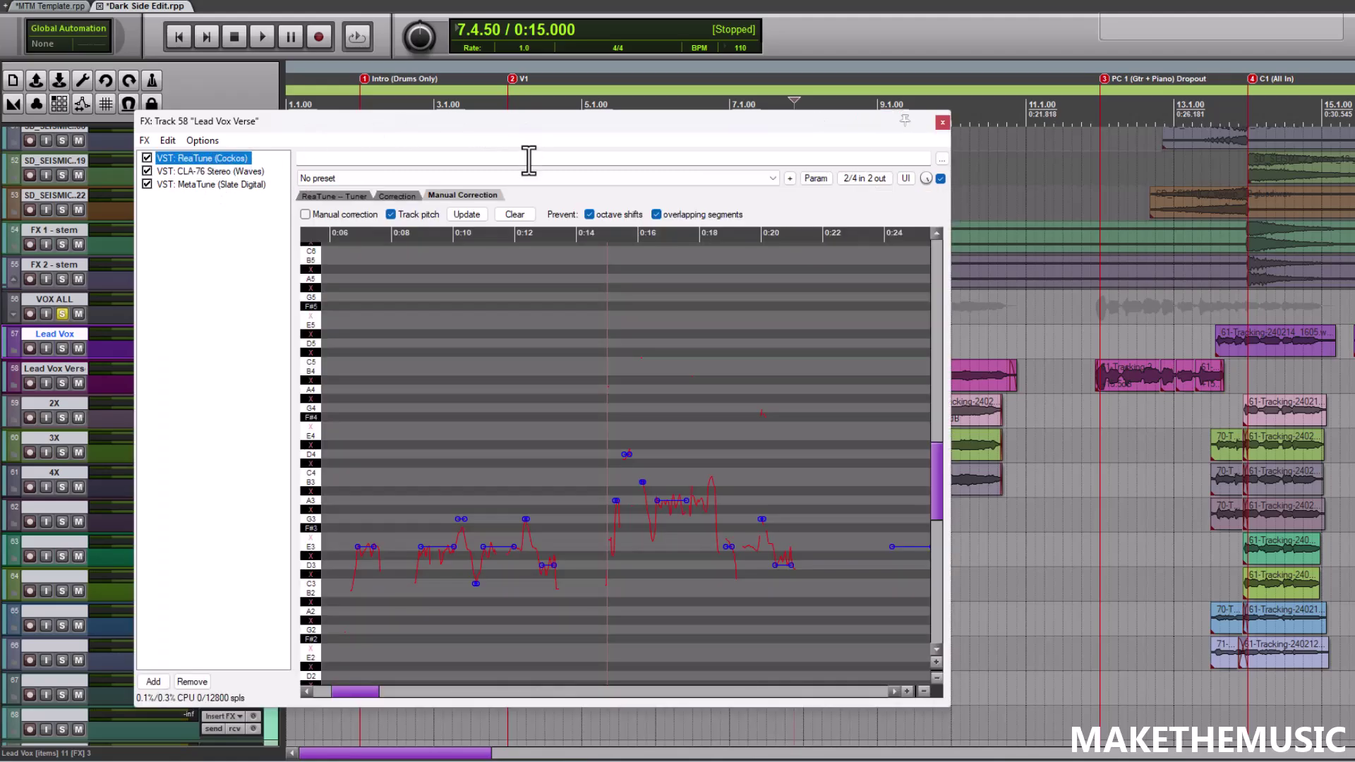
scroll(638, 457, down, 2)
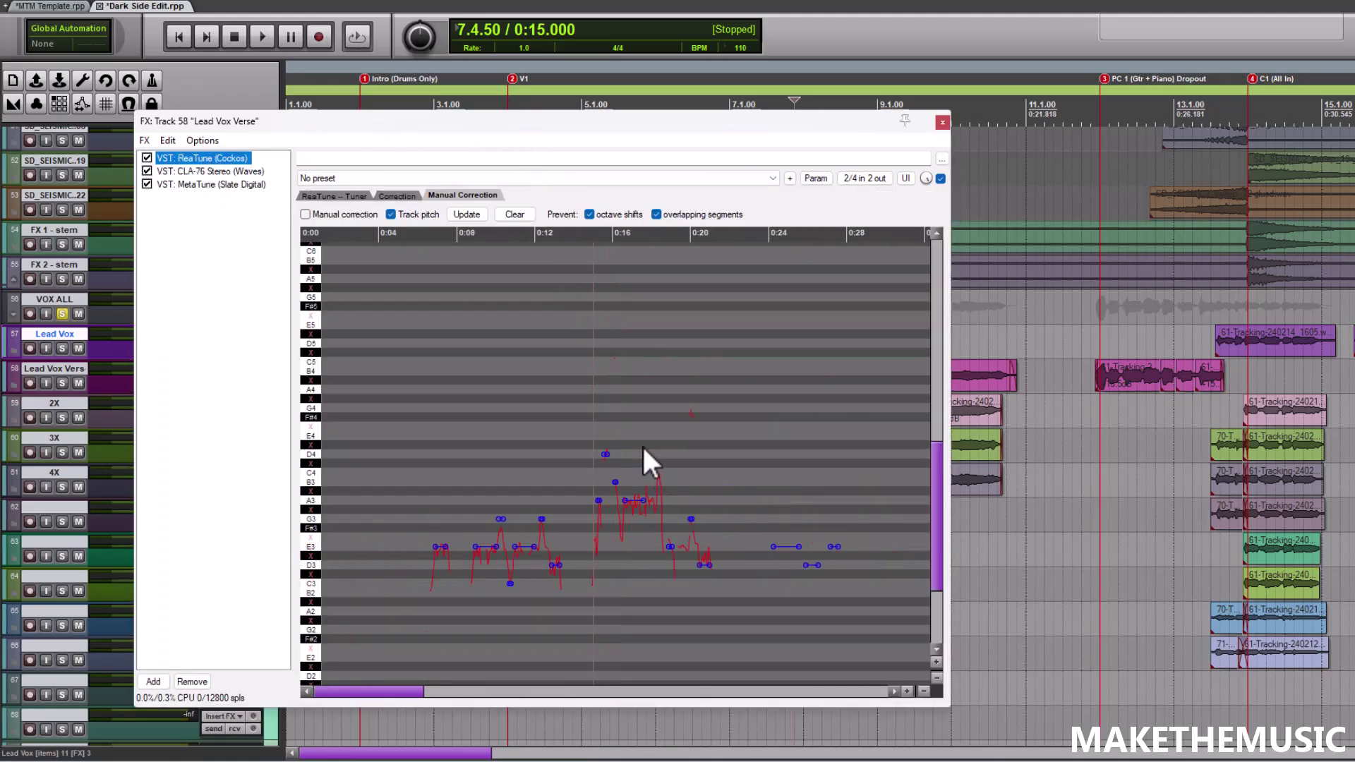
scroll(642, 444, up, 10)
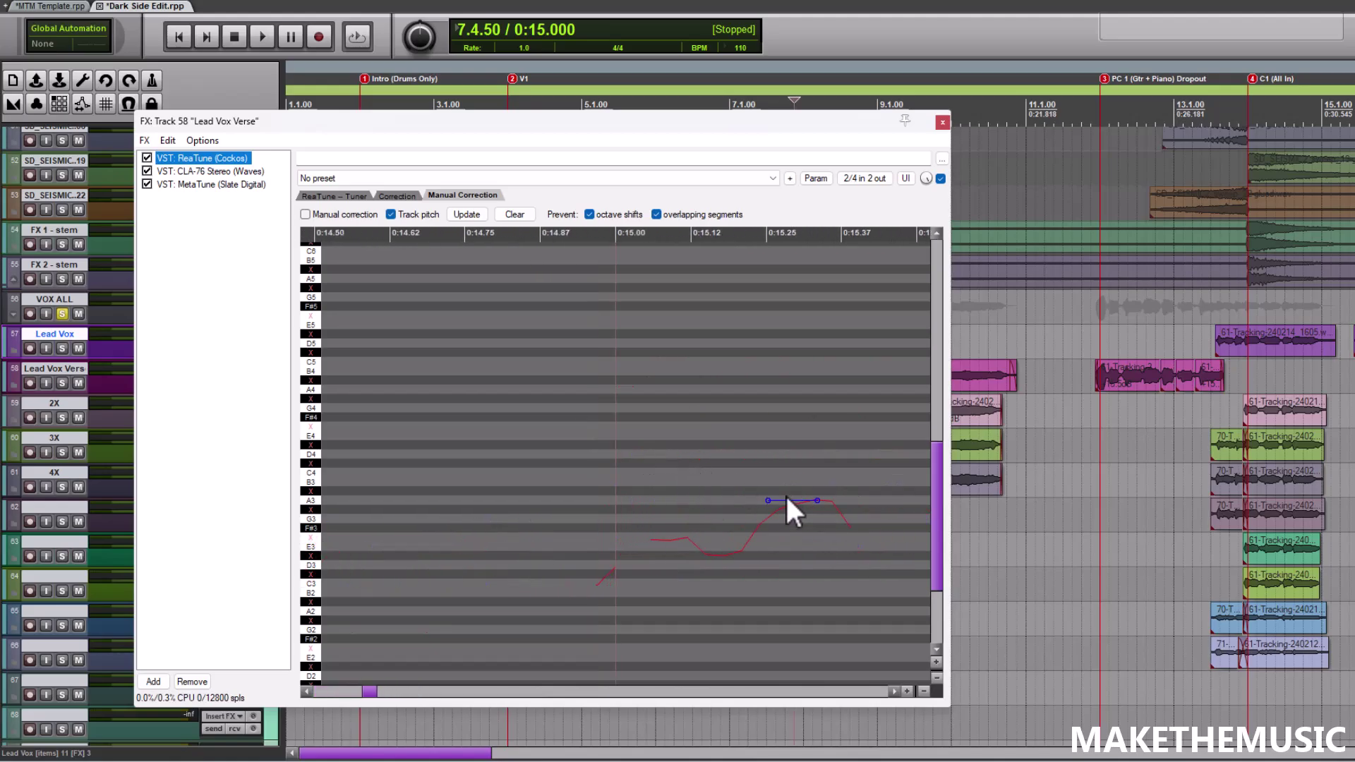
scroll(816, 497, down, 9)
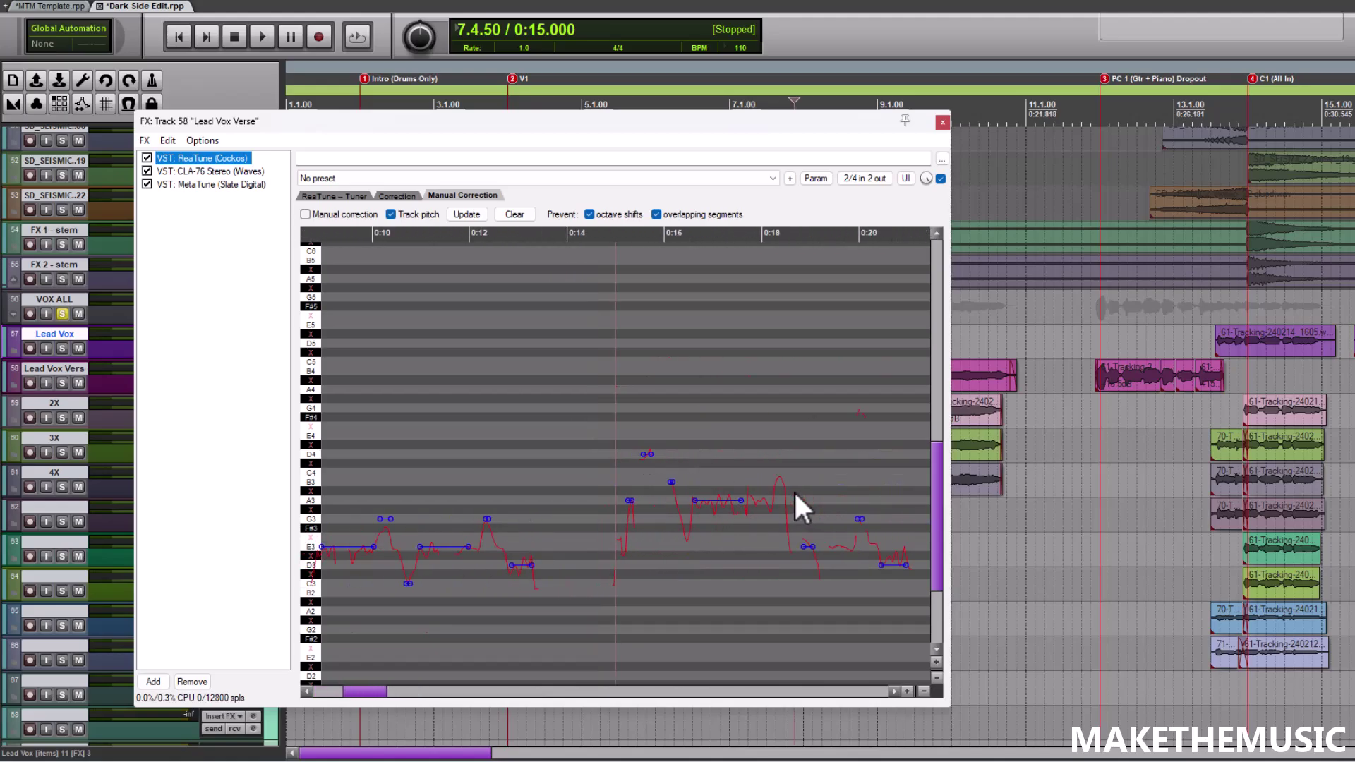
scroll(791, 502, down, 2)
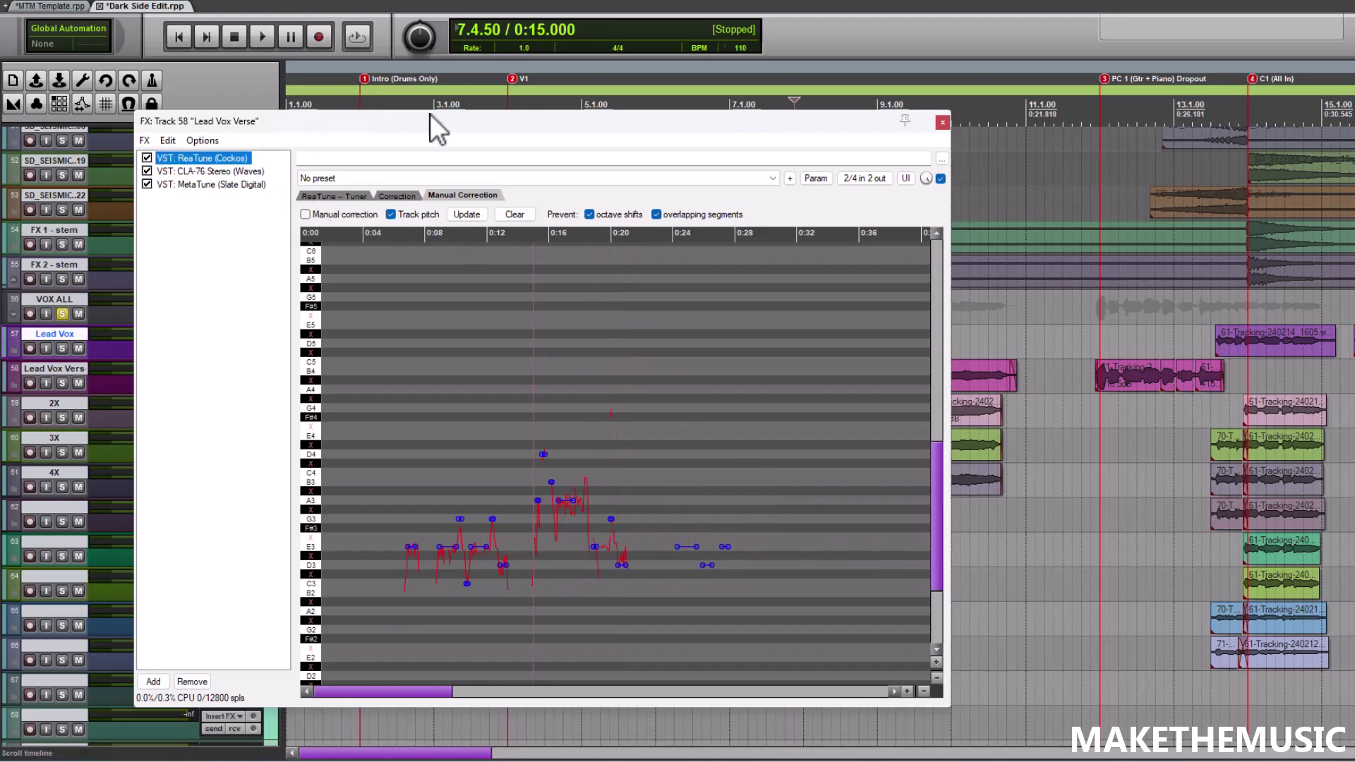
drag(434, 120, 427, 116)
scroll(592, 451, up, 8)
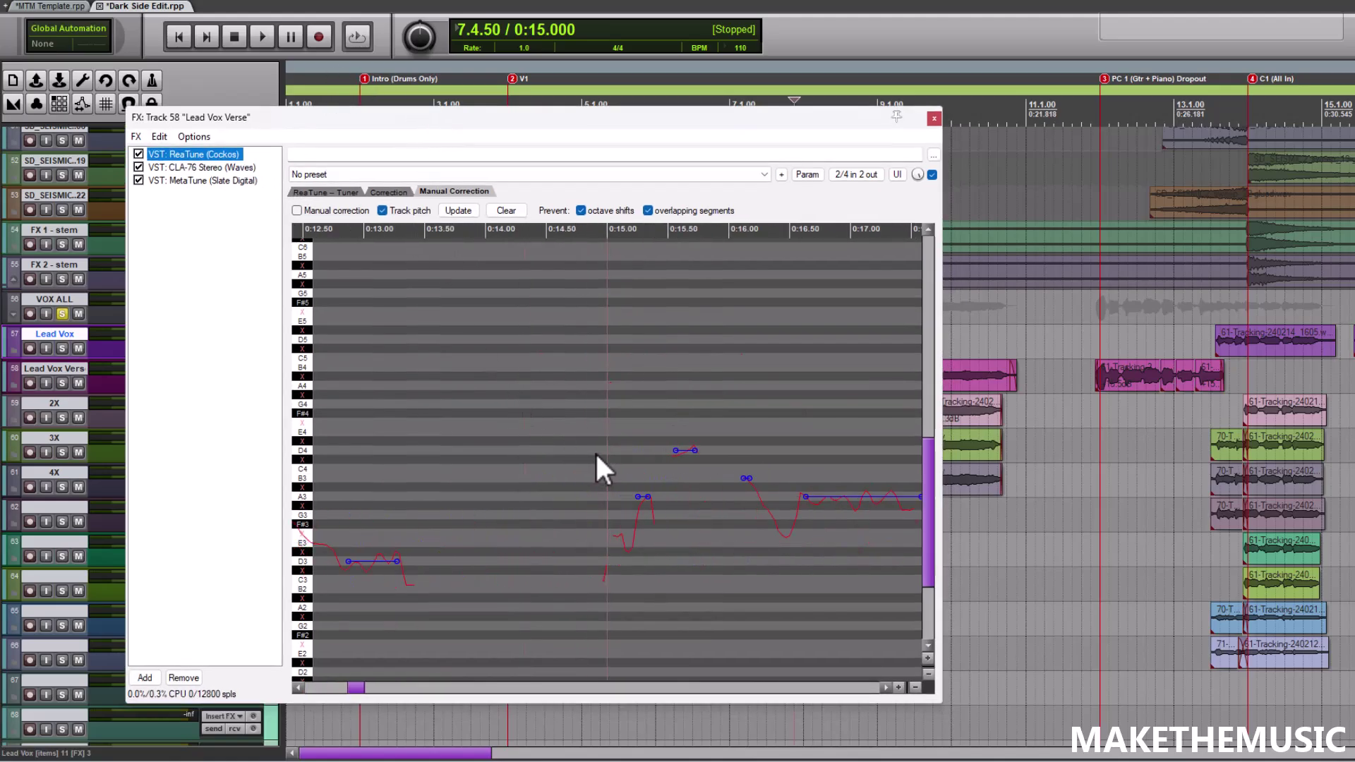
scroll(597, 452, down, 6)
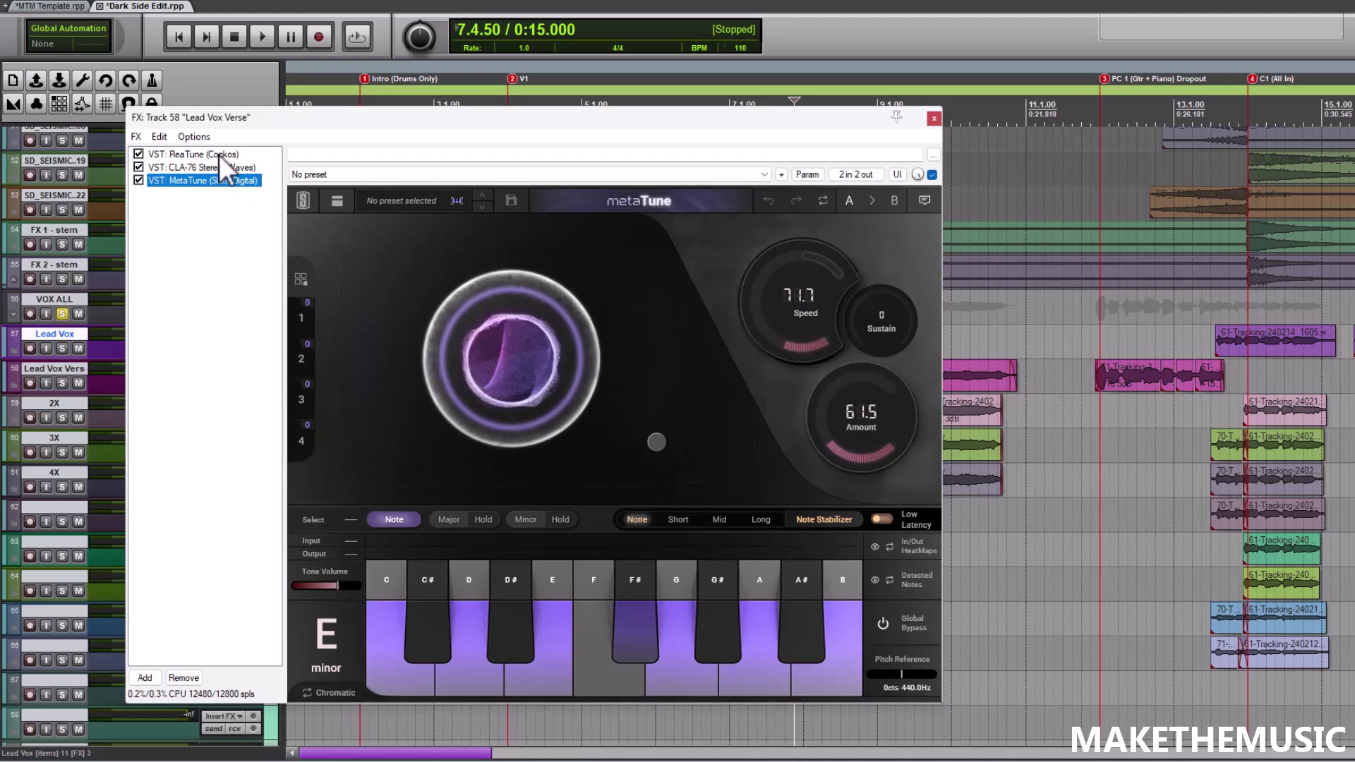
click(932, 118)
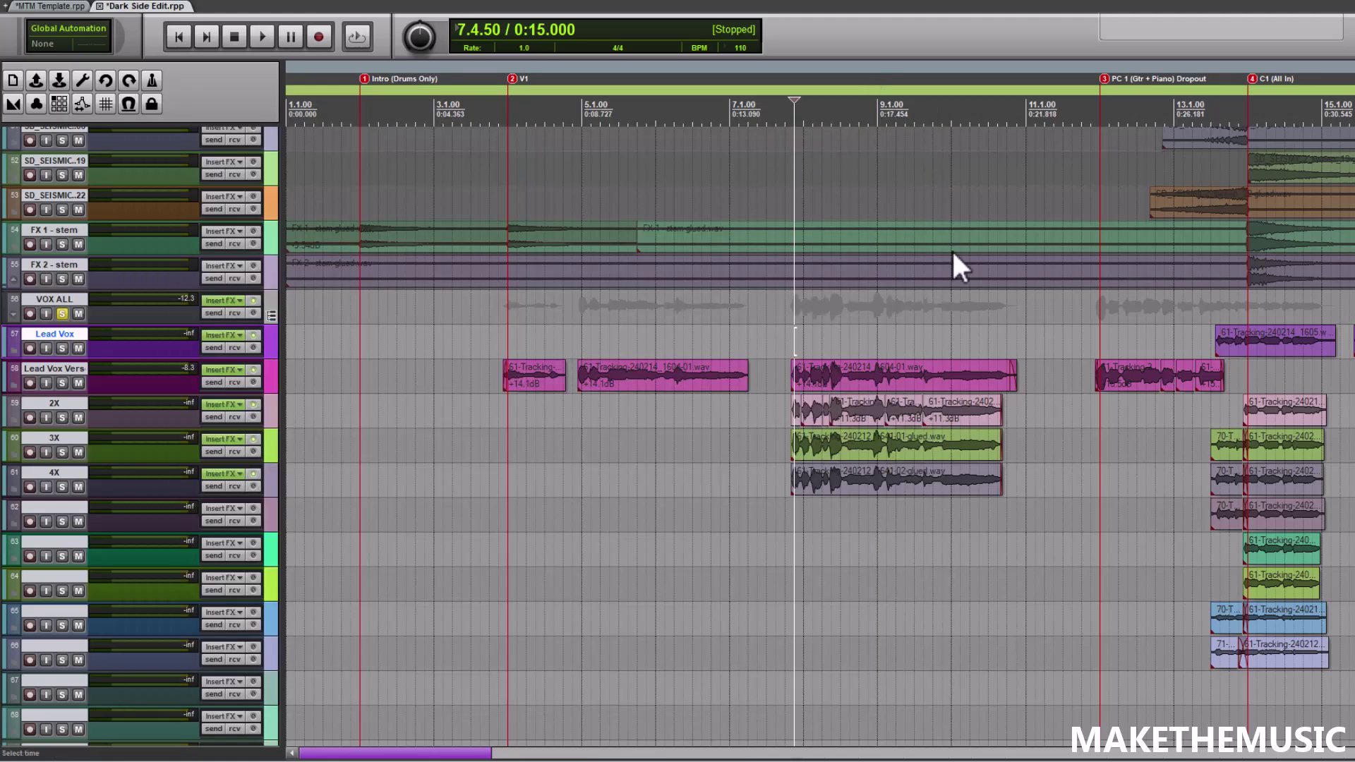
Place the edit cursor at 7.4.25 and examine the vocal layers from V1 to C2.
scroll(898, 327, up, 3)
click(856, 332)
scroll(856, 332, down, 6)
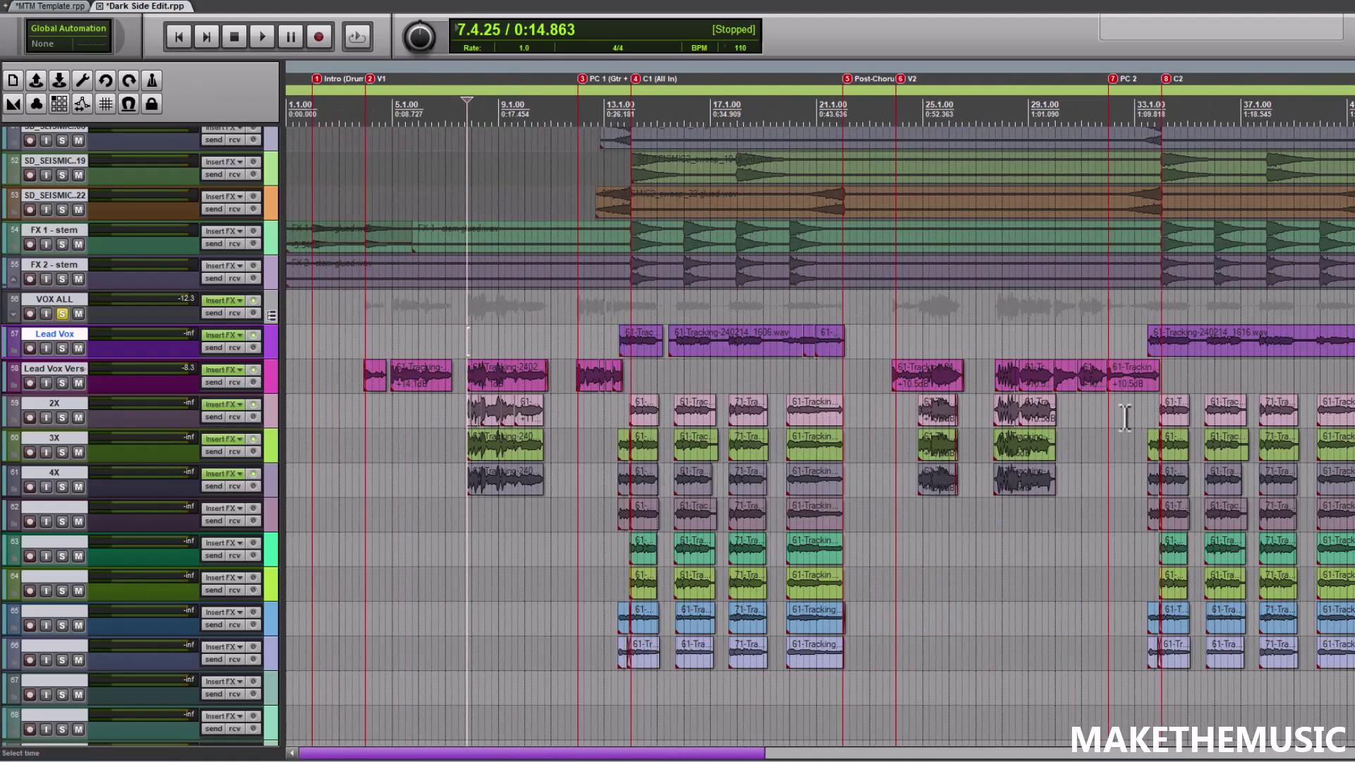
scroll(577, 517, down, 2)
scroll(586, 508, up, 5)
Place the edit cursor at 7.4.00 and play the layered verse vocals from there.
click(857, 330)
scroll(660, 316, down, 3)
scroll(660, 314, up, 4)
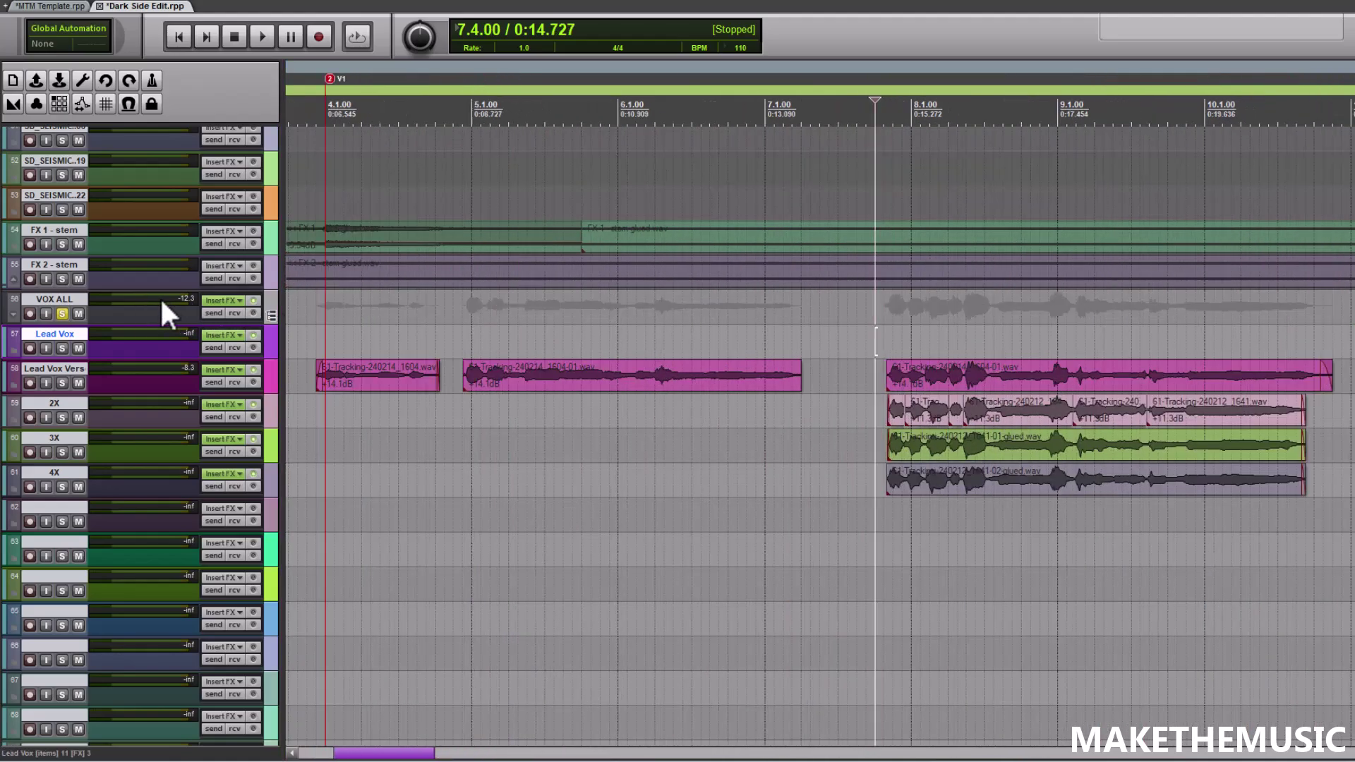
scroll(741, 319, down, 4)
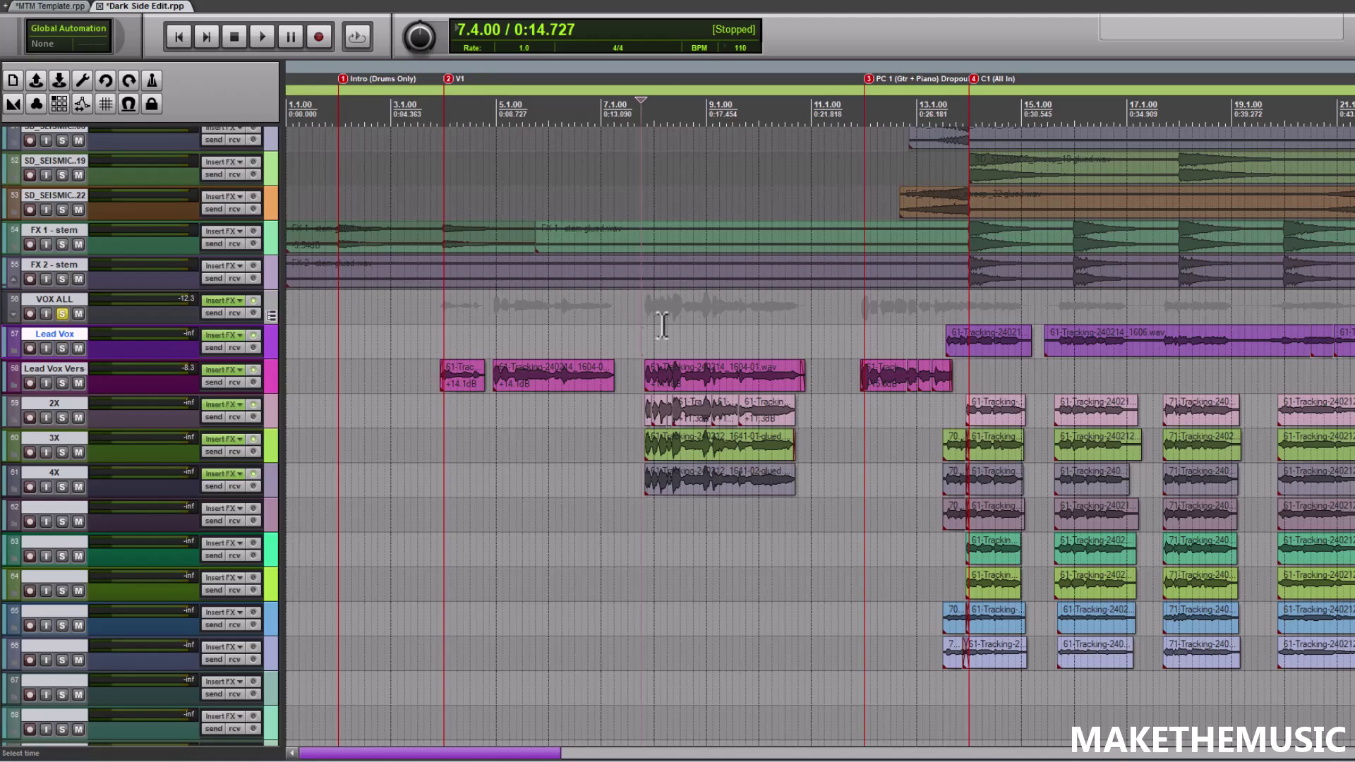
key(space)
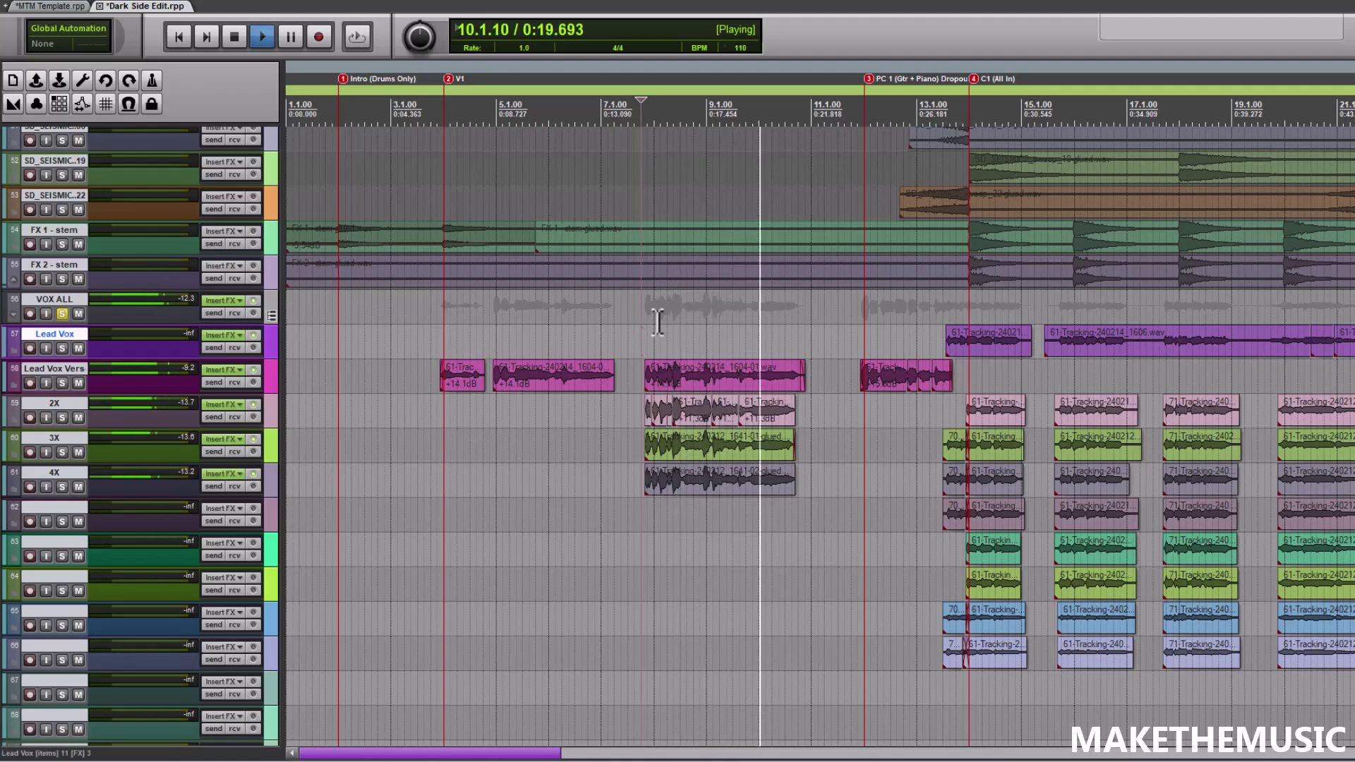
key(space)
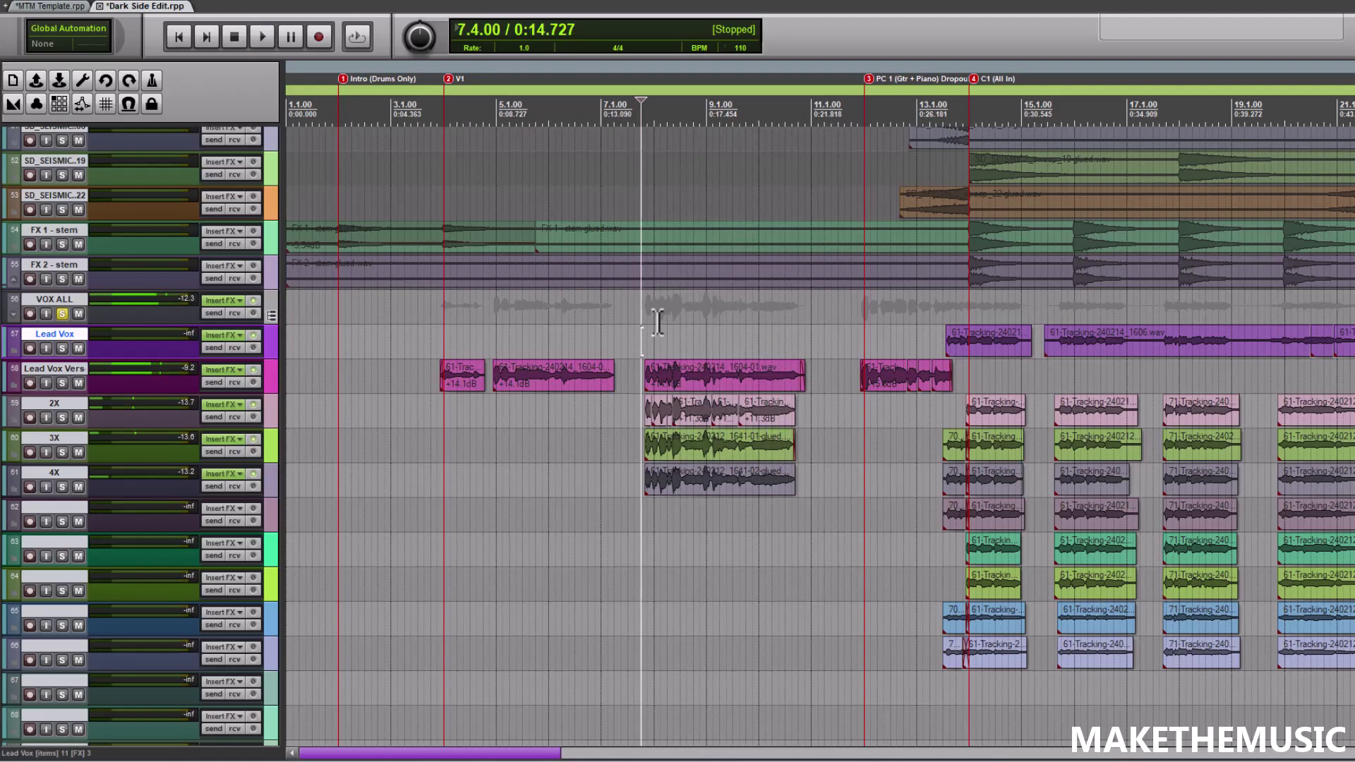
Place the edit cursor at 8.1.25 and closely examine the start of the lead, 2X, 3X and 4X verse clips.
click(740, 336)
scroll(740, 337, up, 4)
scroll(743, 337, up, 1)
scroll(742, 337, down, 2)
click(650, 517)
scroll(650, 517, up, 6)
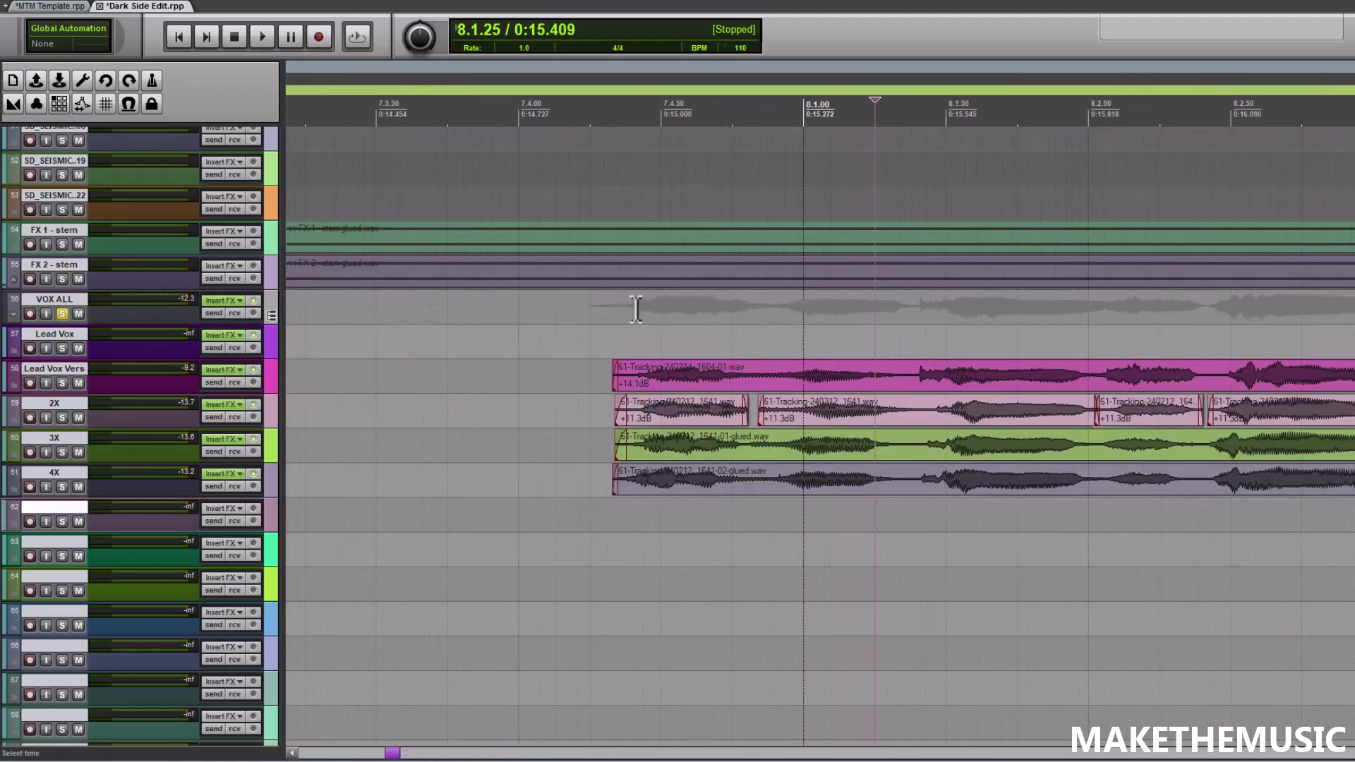
scroll(717, 306, down, 1)
scroll(757, 307, up, 3)
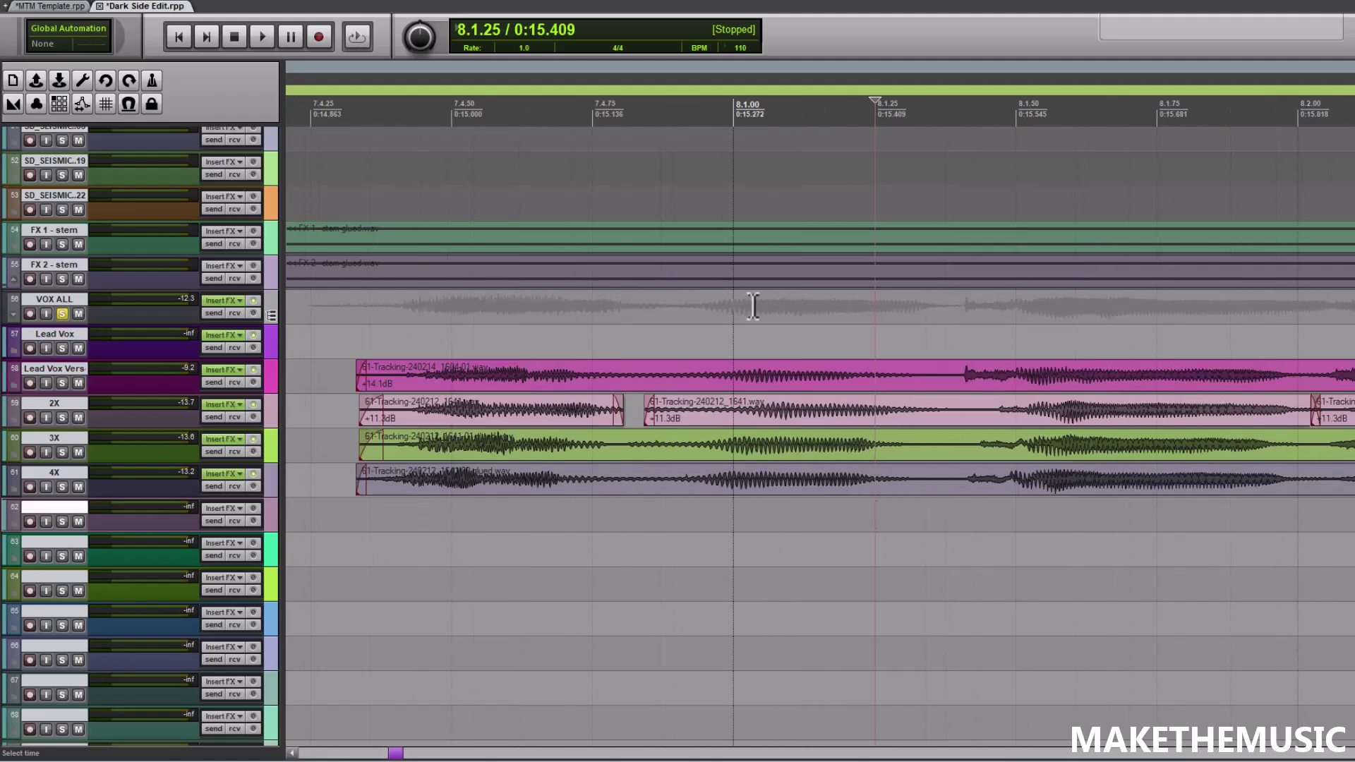
Compare the timing of the stacked verse vocal waveforms, placing the edit cursor at 7.4.25 and 8.1.00.
click(363, 313)
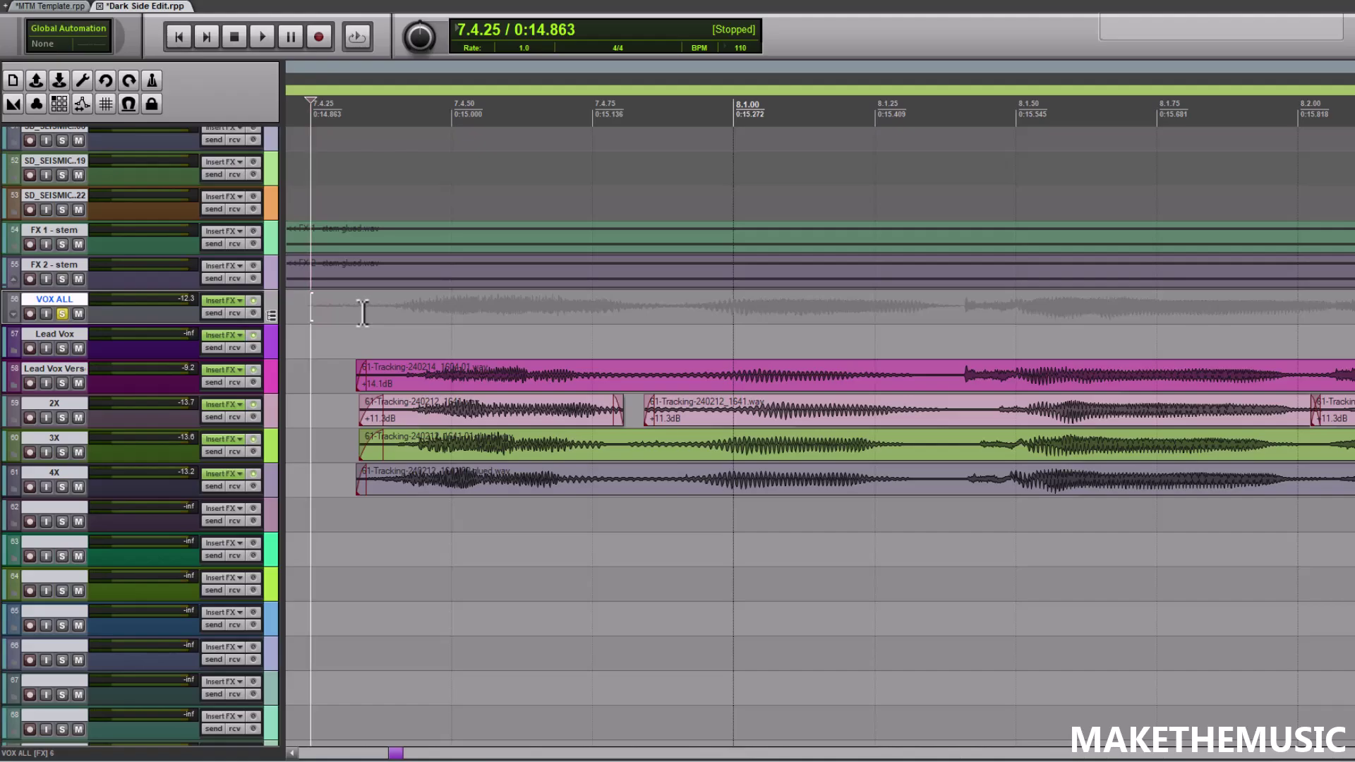
scroll(375, 315, down, 3)
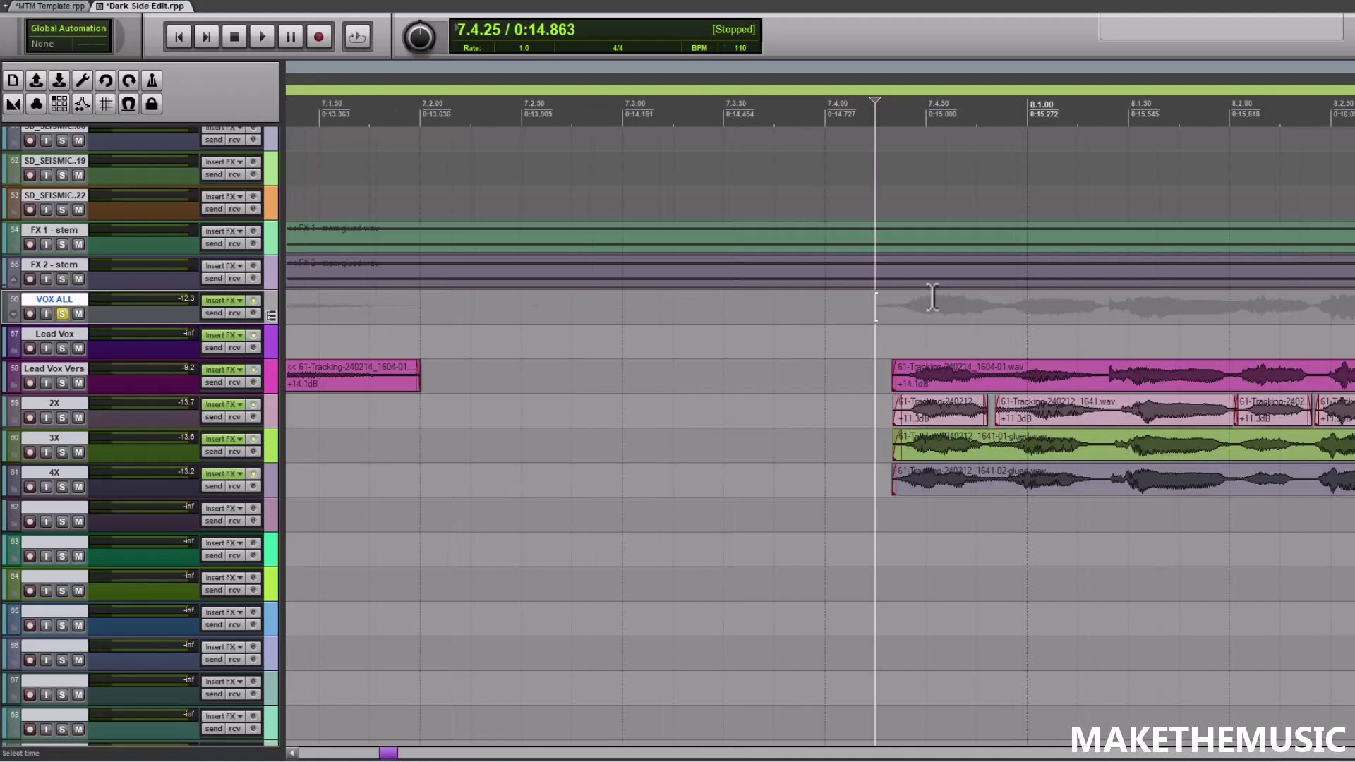
click(1029, 312)
scroll(1005, 318, up, 4)
scroll(1003, 319, down, 3)
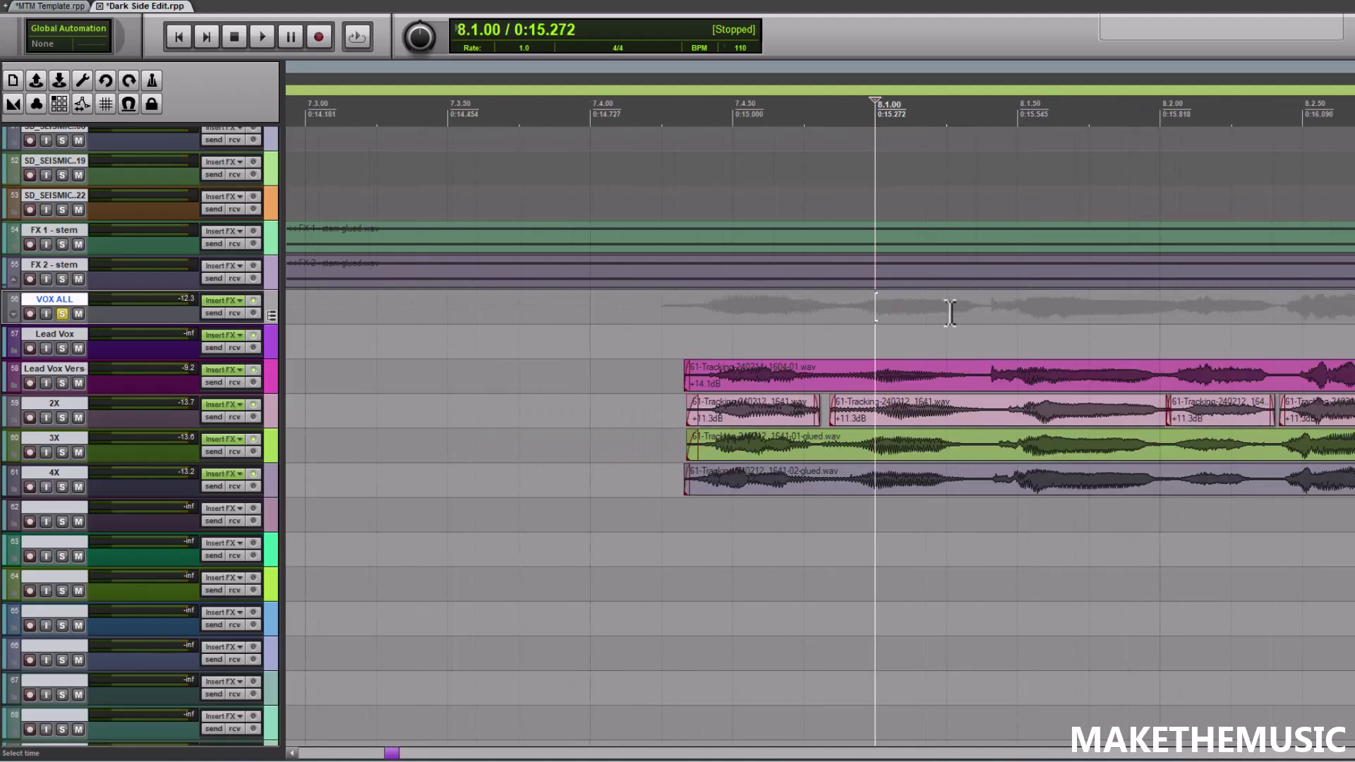
scroll(1001, 306, down, 1)
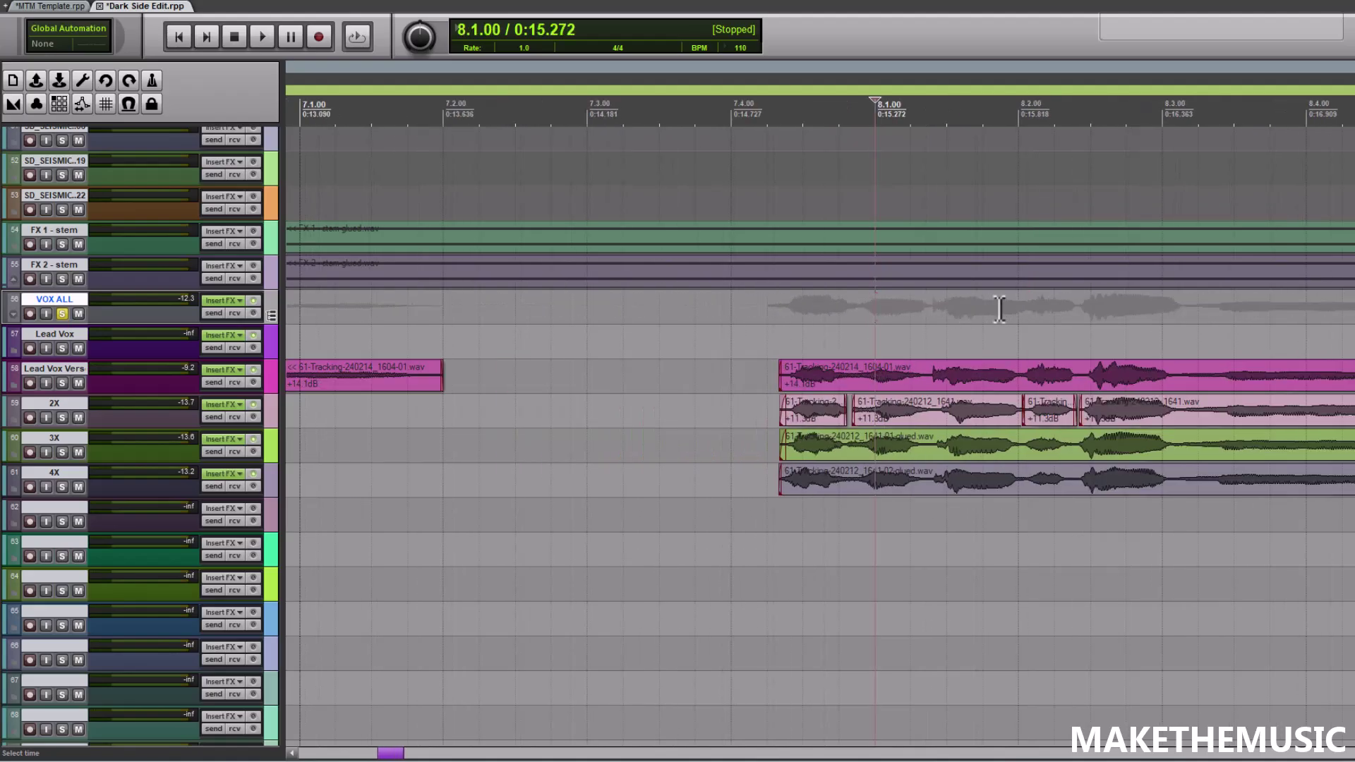
Place the edit cursor at 7.4.75 and inspect the starts of the lead, 2X, 3X and 4X verse clips.
click(829, 547)
scroll(794, 524, up, 4)
scroll(788, 311, up, 3)
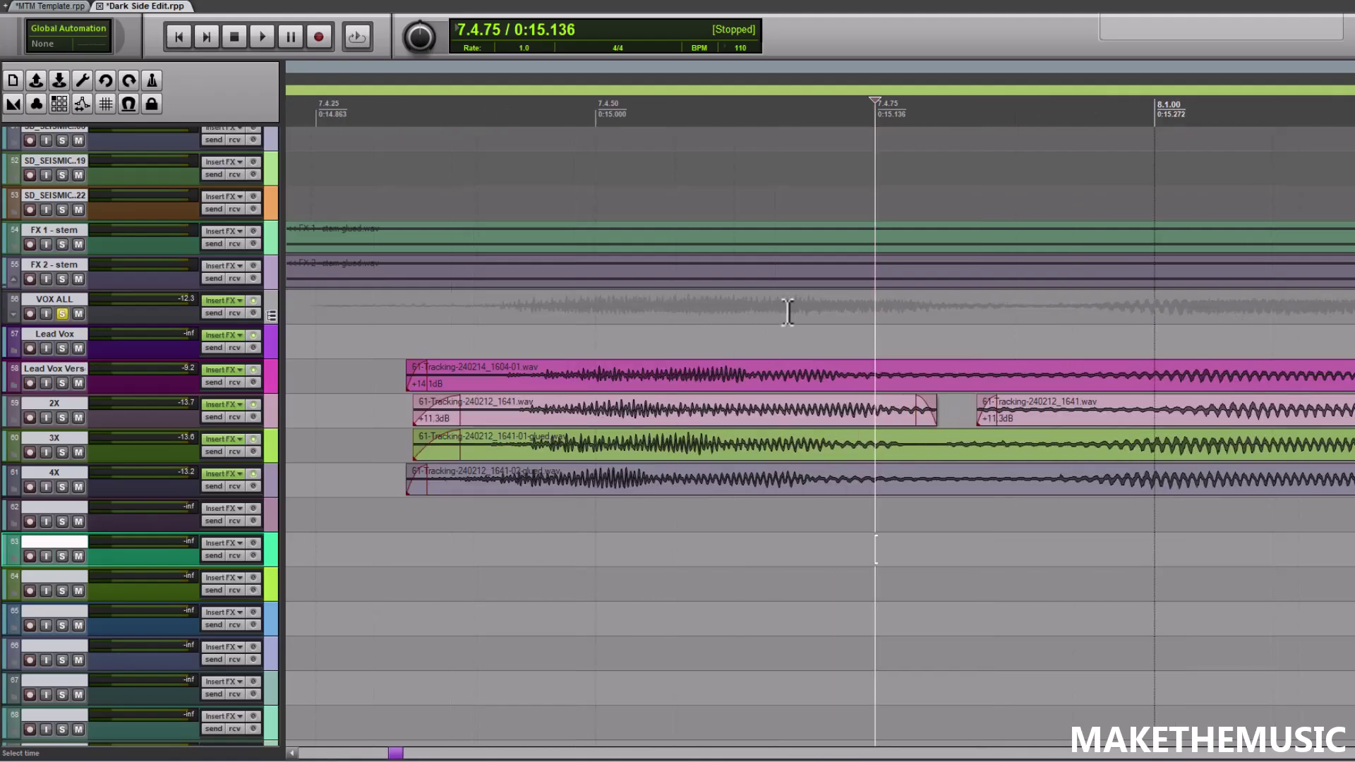
scroll(737, 322, down, 3)
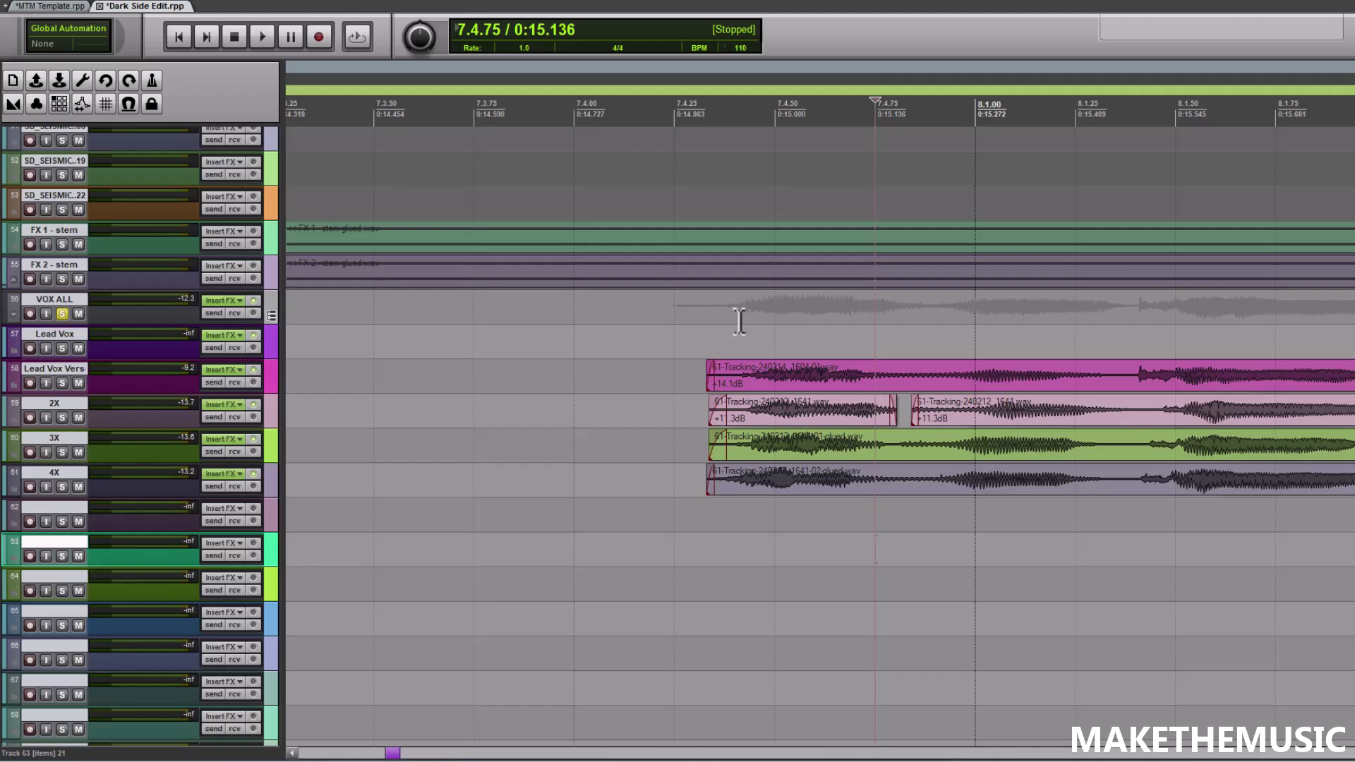
scroll(766, 334, down, 2)
scroll(833, 400, up, 3)
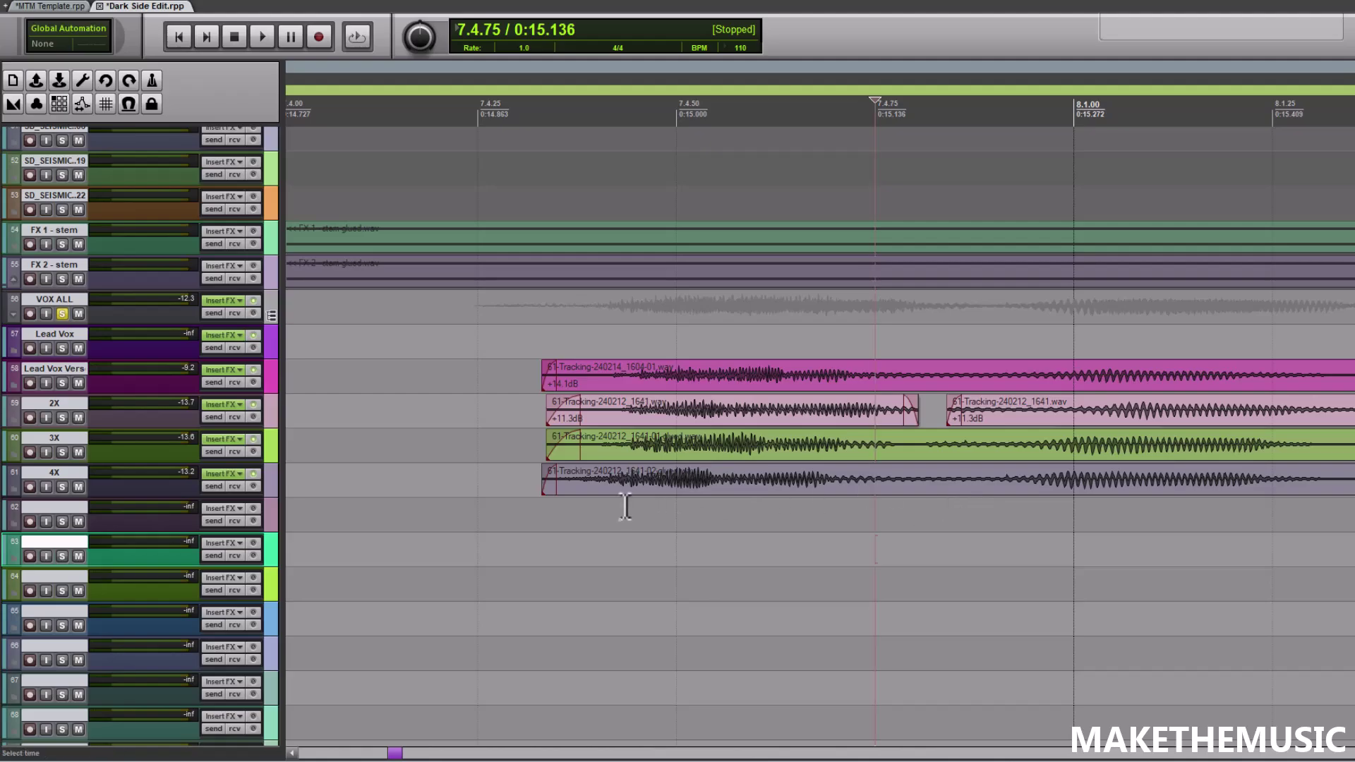
scroll(628, 507, down, 1)
Place the edit cursor at 8.2.00 and compare how the stacked verse vocal waveforms line up around it.
click(1352, 522)
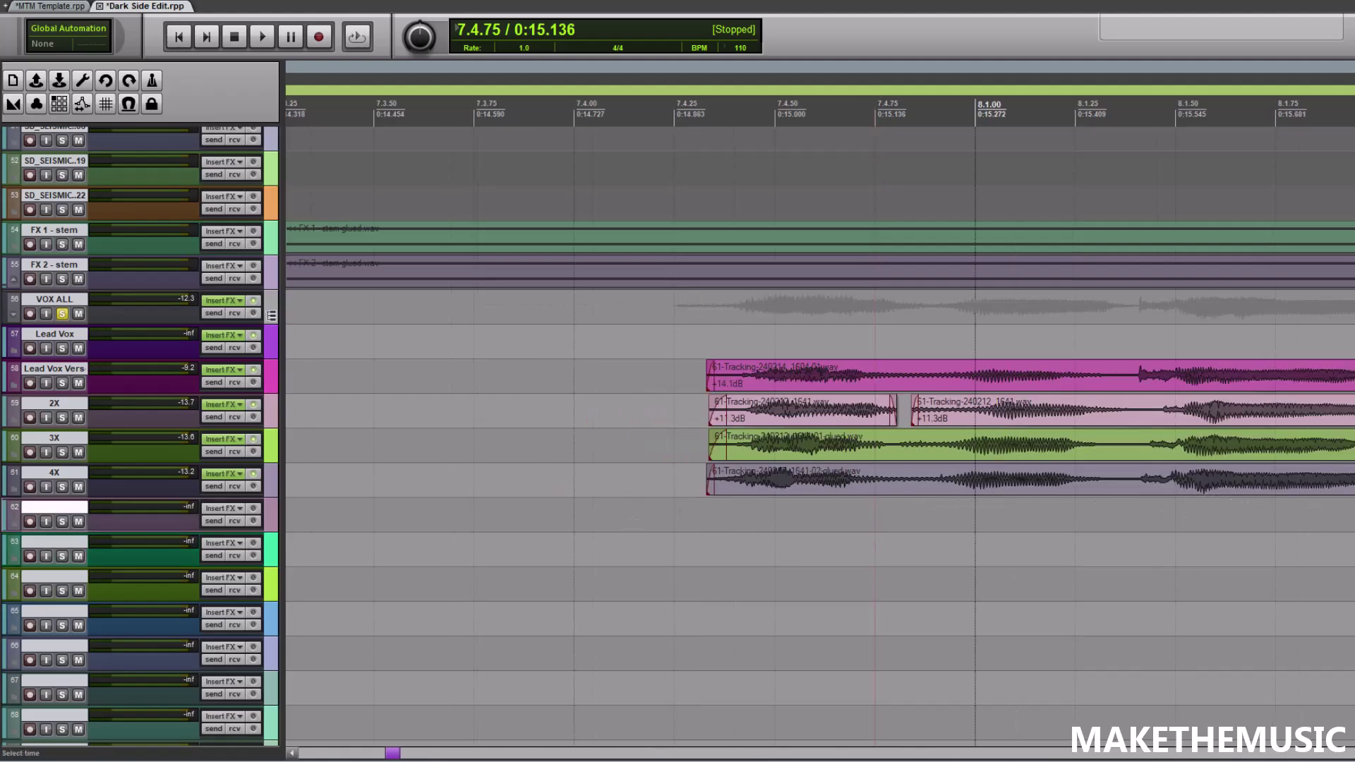
scroll(1270, 519, down, 2)
scroll(1214, 516, up, 5)
scroll(1031, 498, down, 2)
scroll(1003, 492, down, 1)
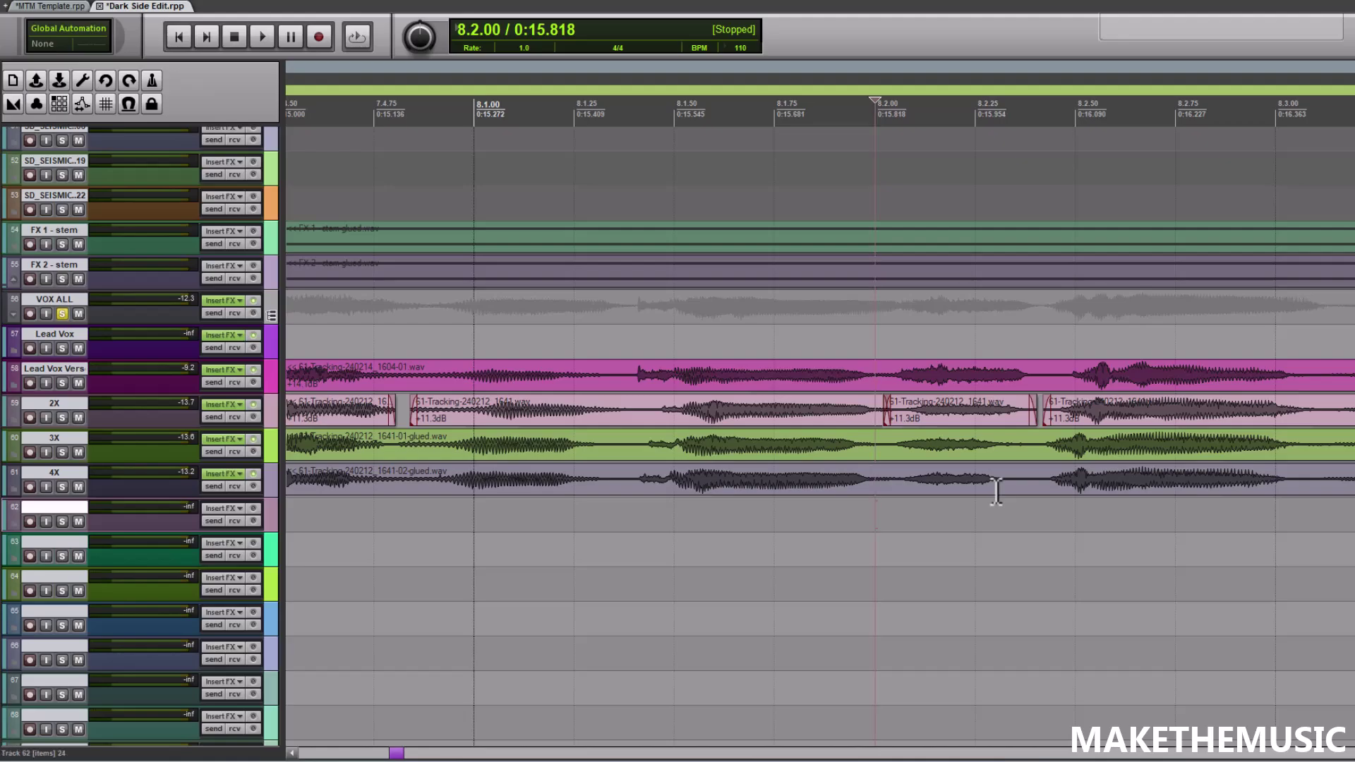
scroll(556, 324, down, 1)
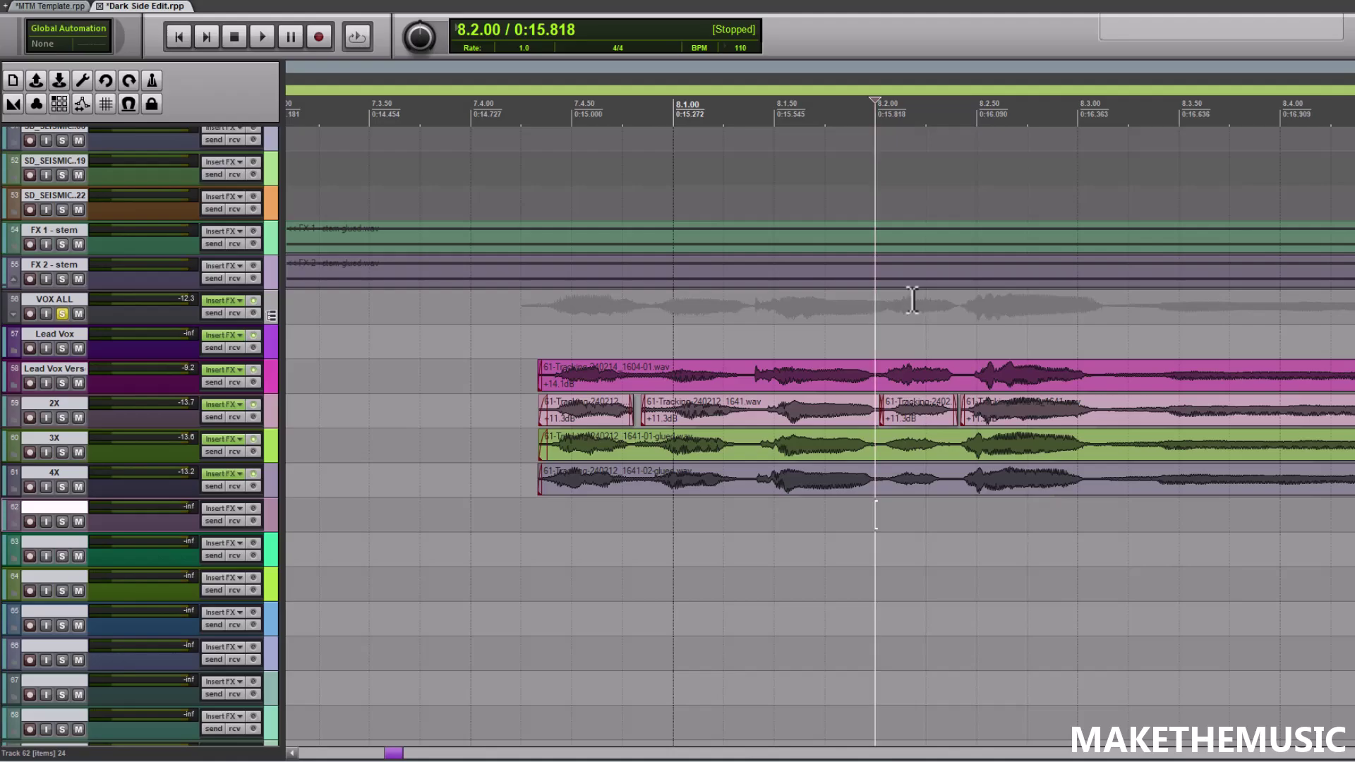
scroll(974, 302, up, 5)
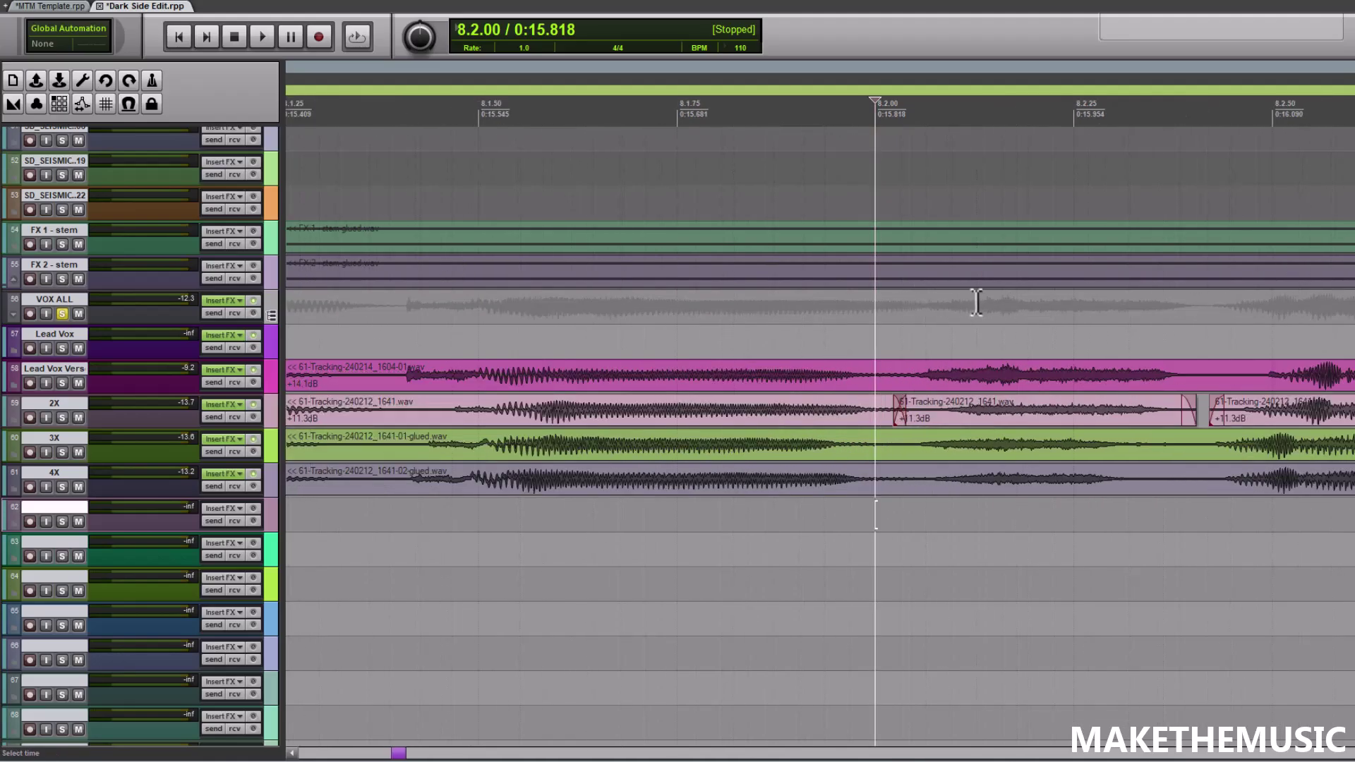
scroll(975, 302, down, 5)
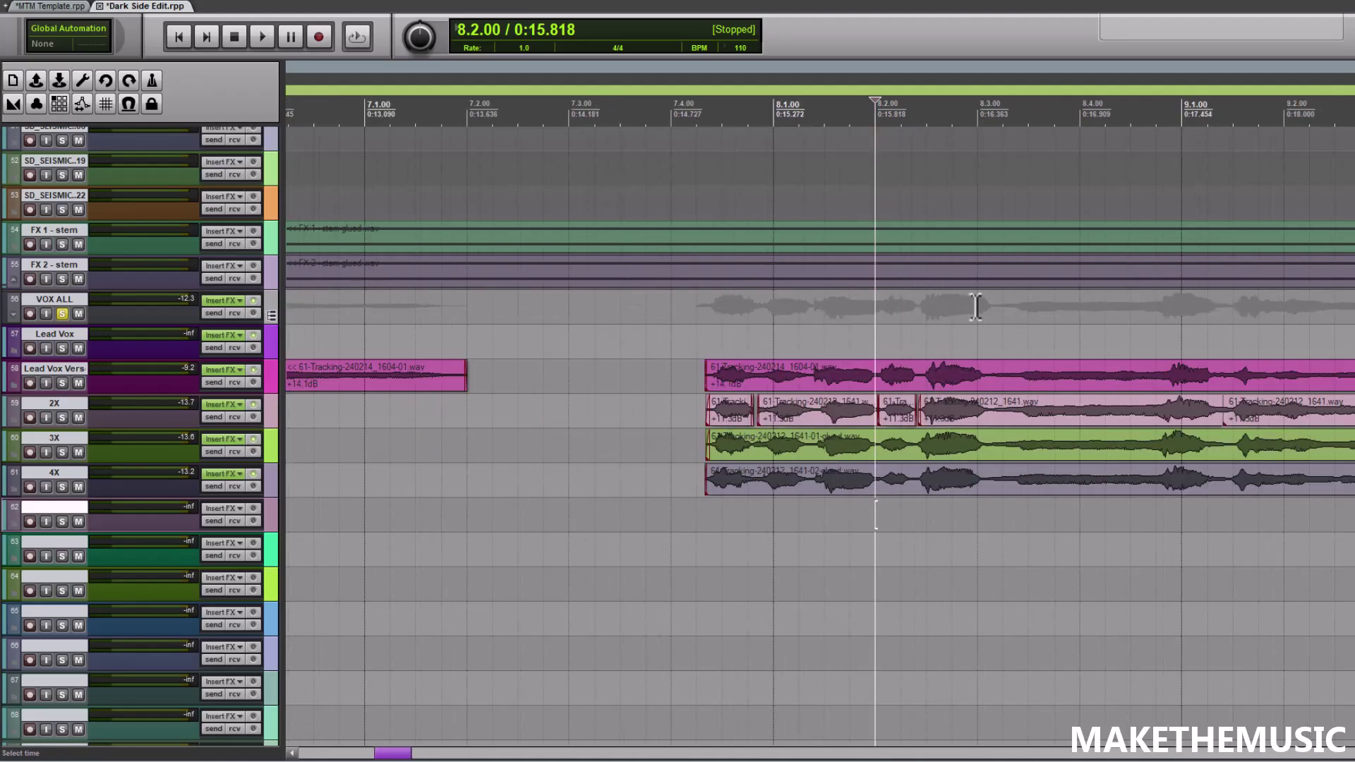
scroll(977, 307, down, 3)
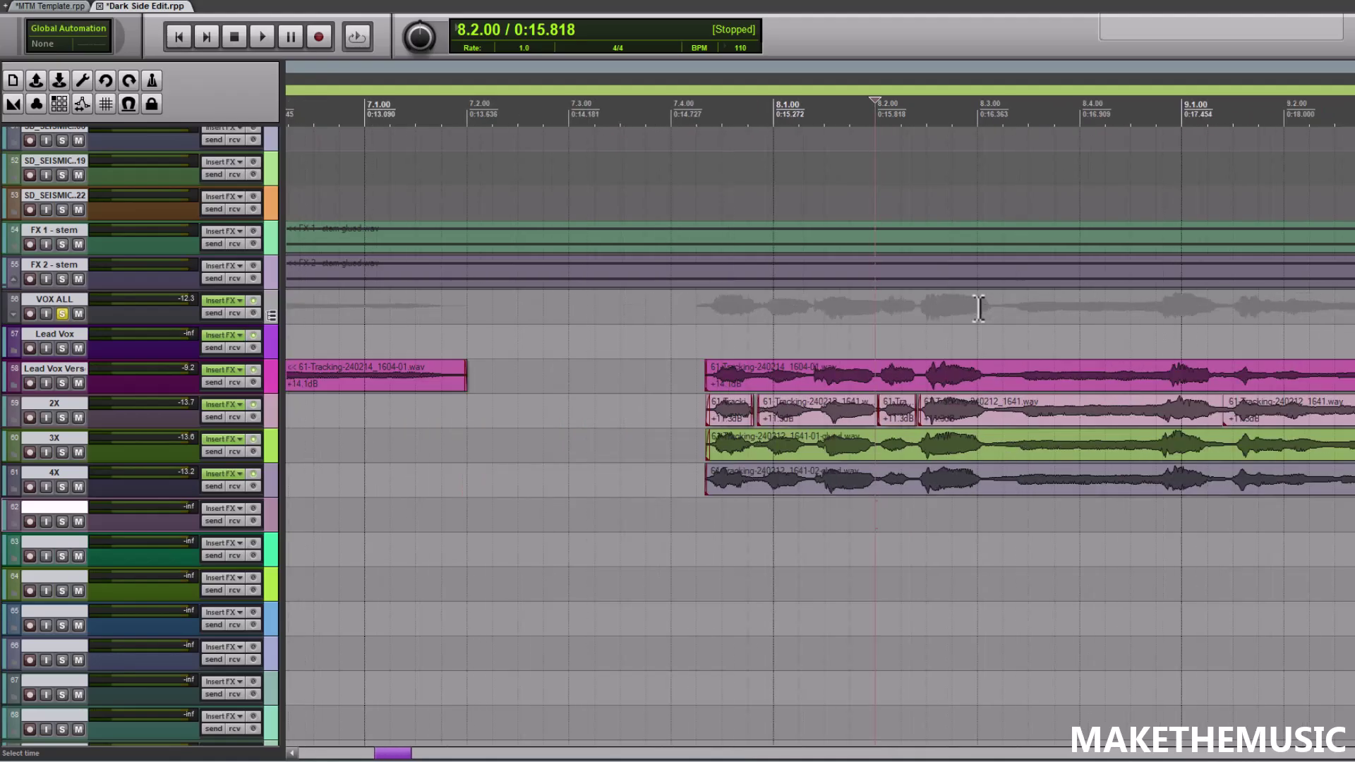
Solo the 2X vocal track and play its edited clips from 7.4.25.
click(705, 339)
click(62, 418)
click(272, 426)
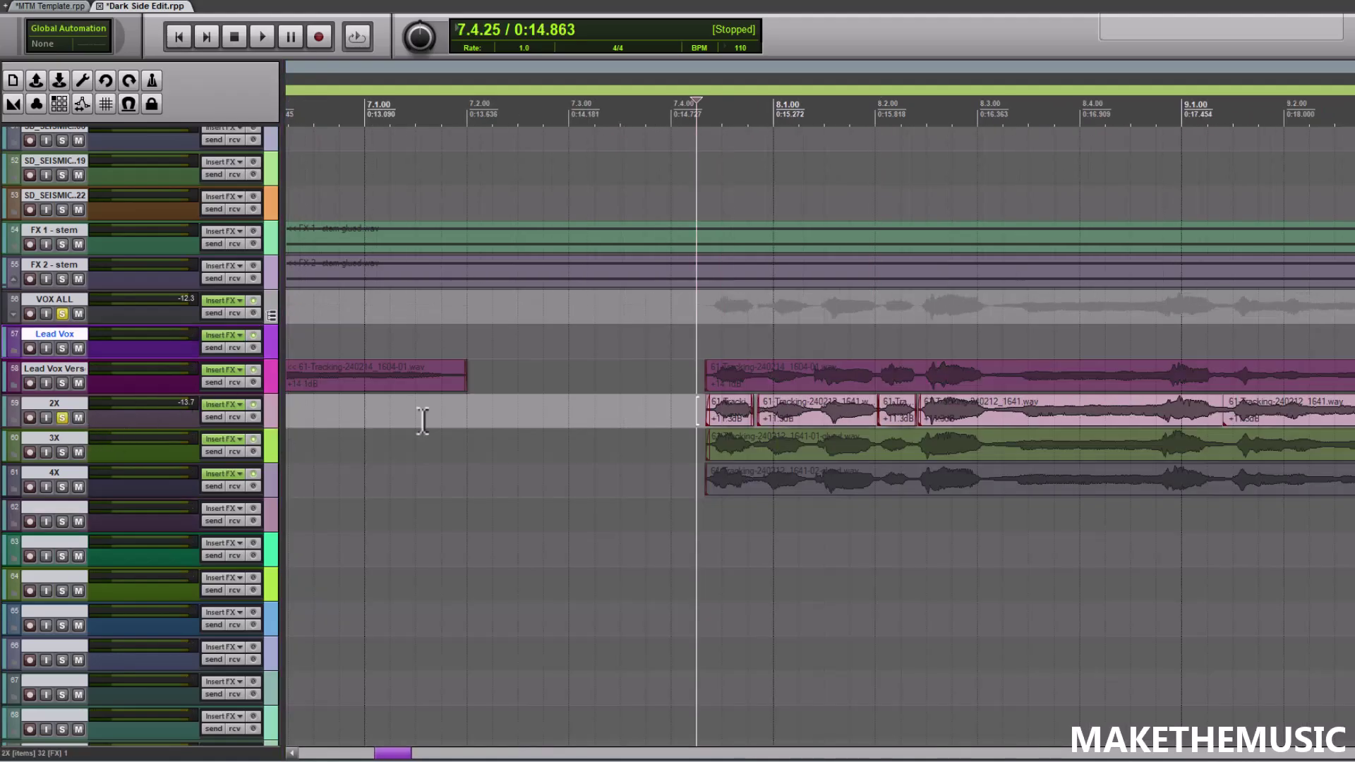
scroll(768, 430, up, 3)
key(space)
scroll(774, 431, down, 3)
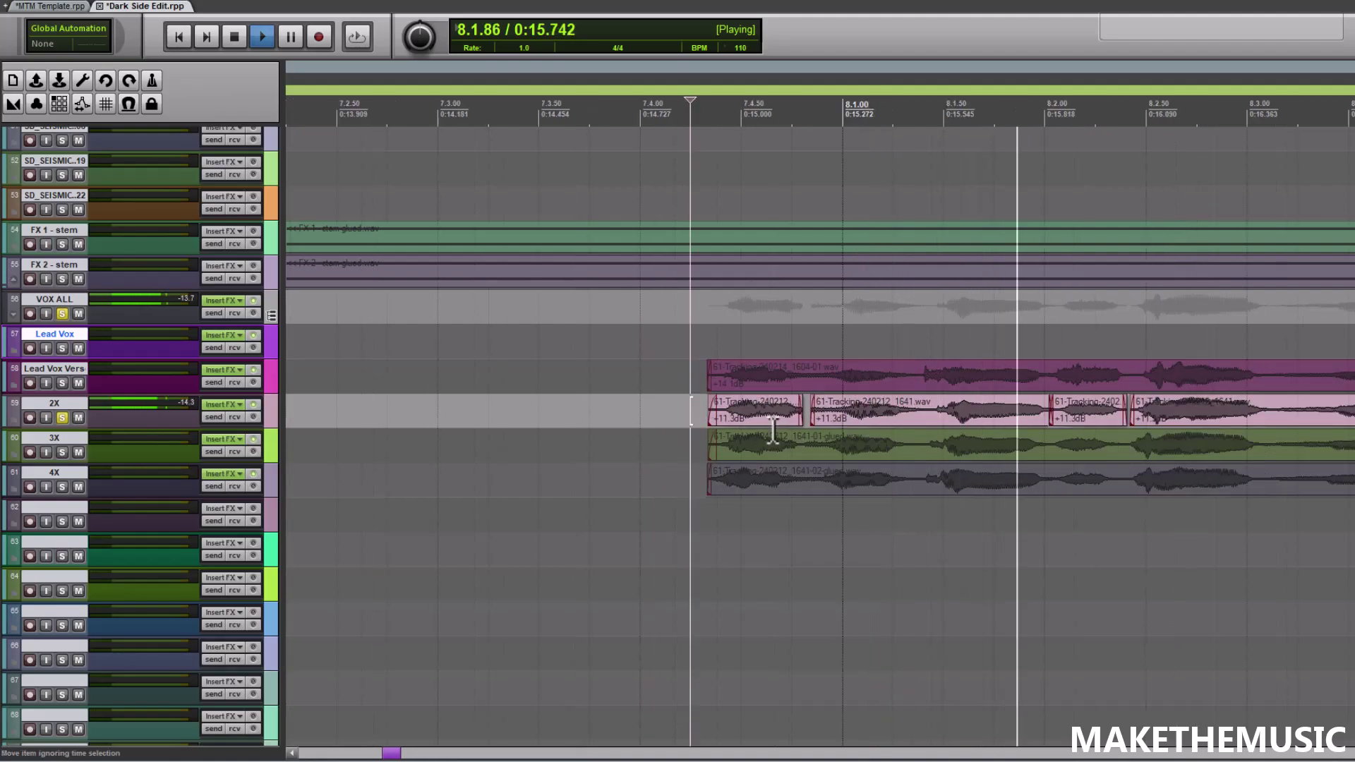
scroll(772, 434, down, 2)
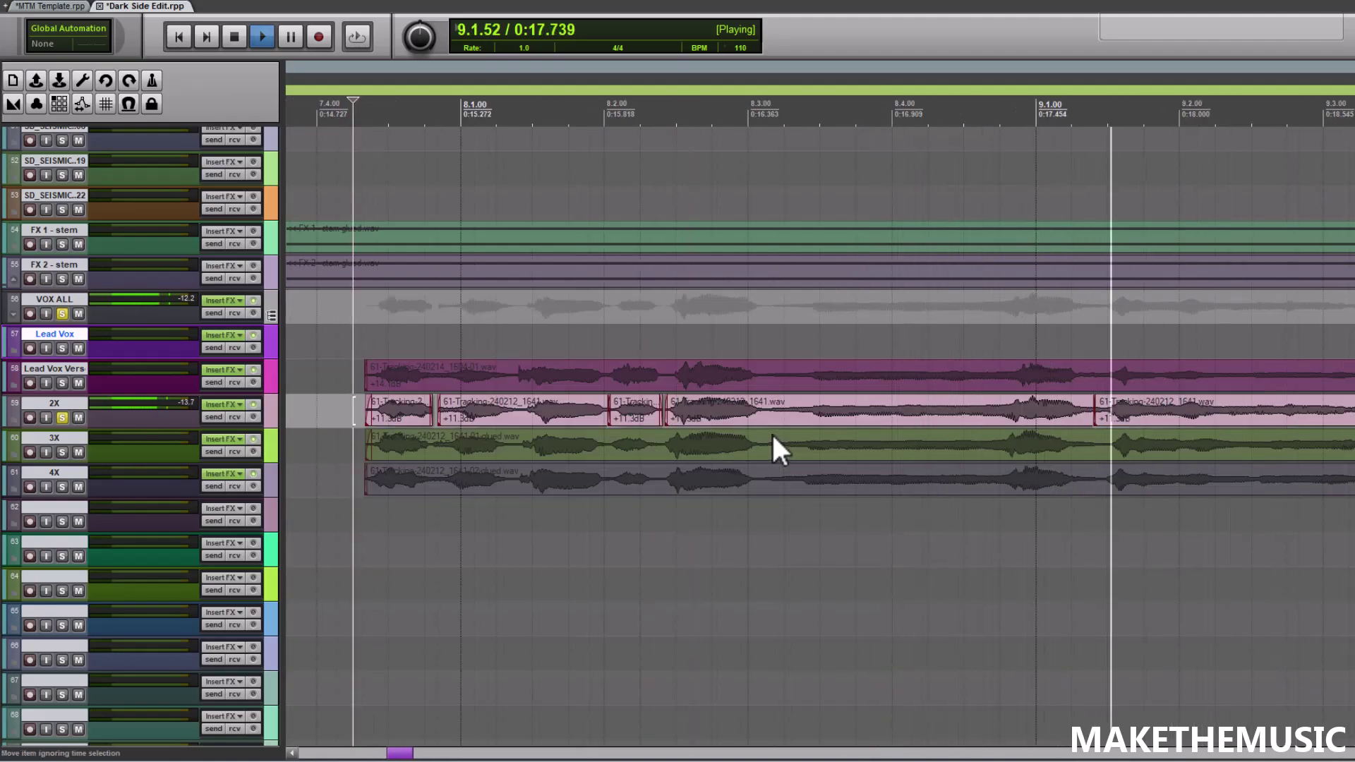
key(space)
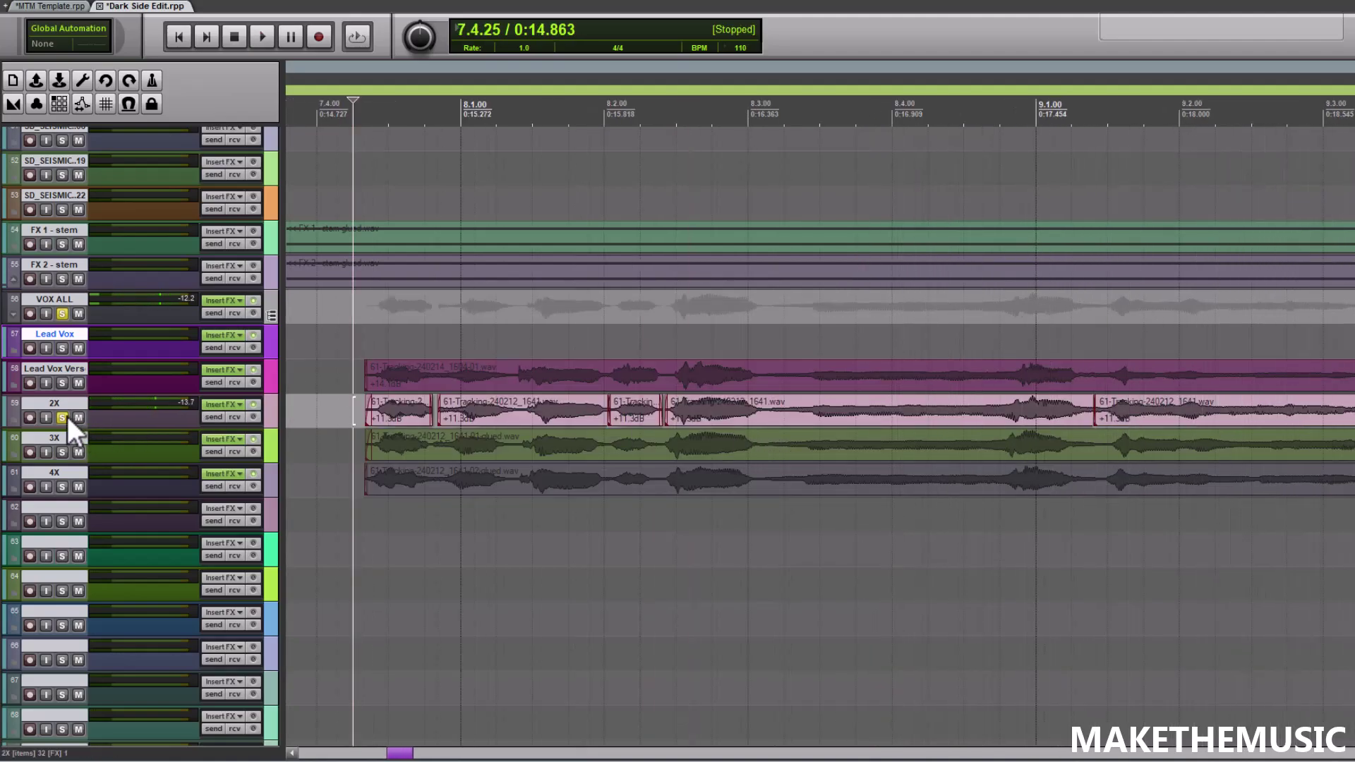
Unsolo the 2X track and play the lead and stacked verse vocals together from 7.4.25.
click(62, 418)
scroll(684, 311, down, 2)
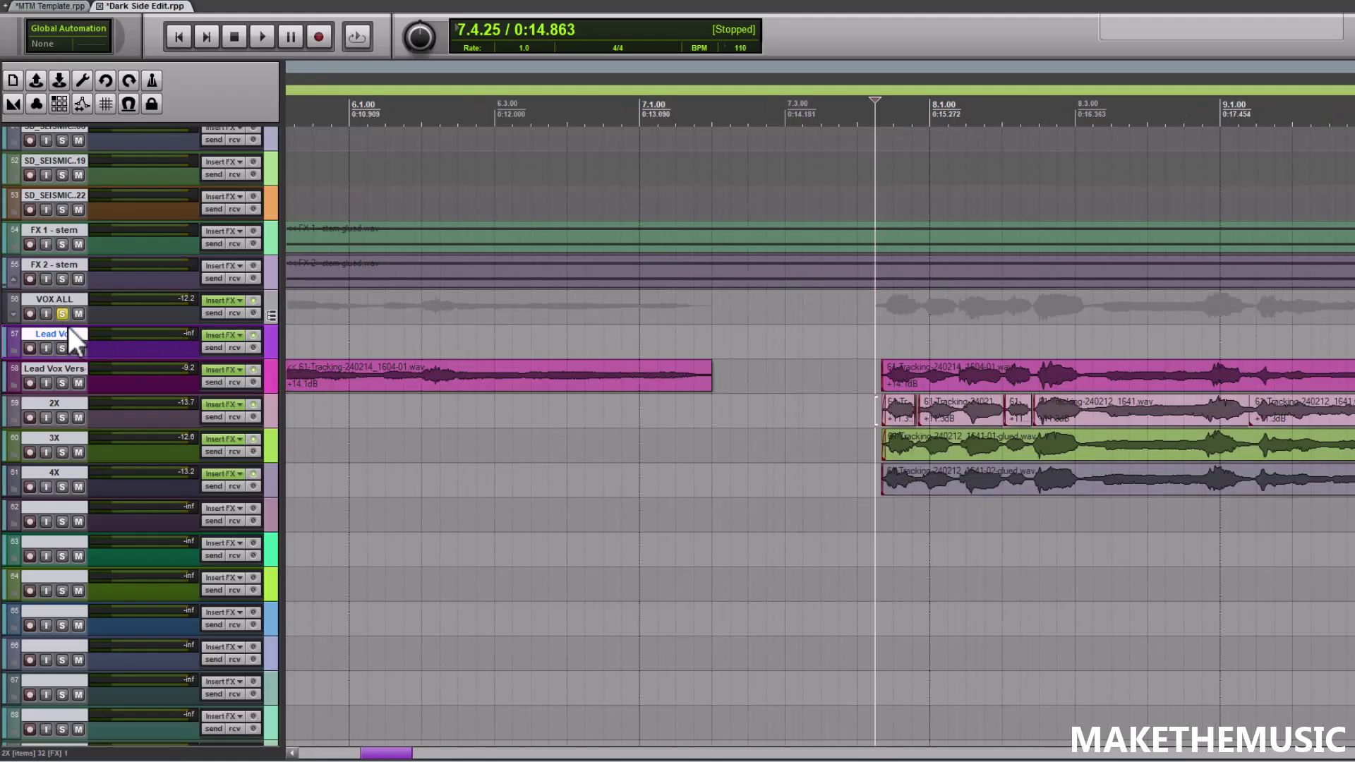
key(space)
scroll(700, 261, down, 2)
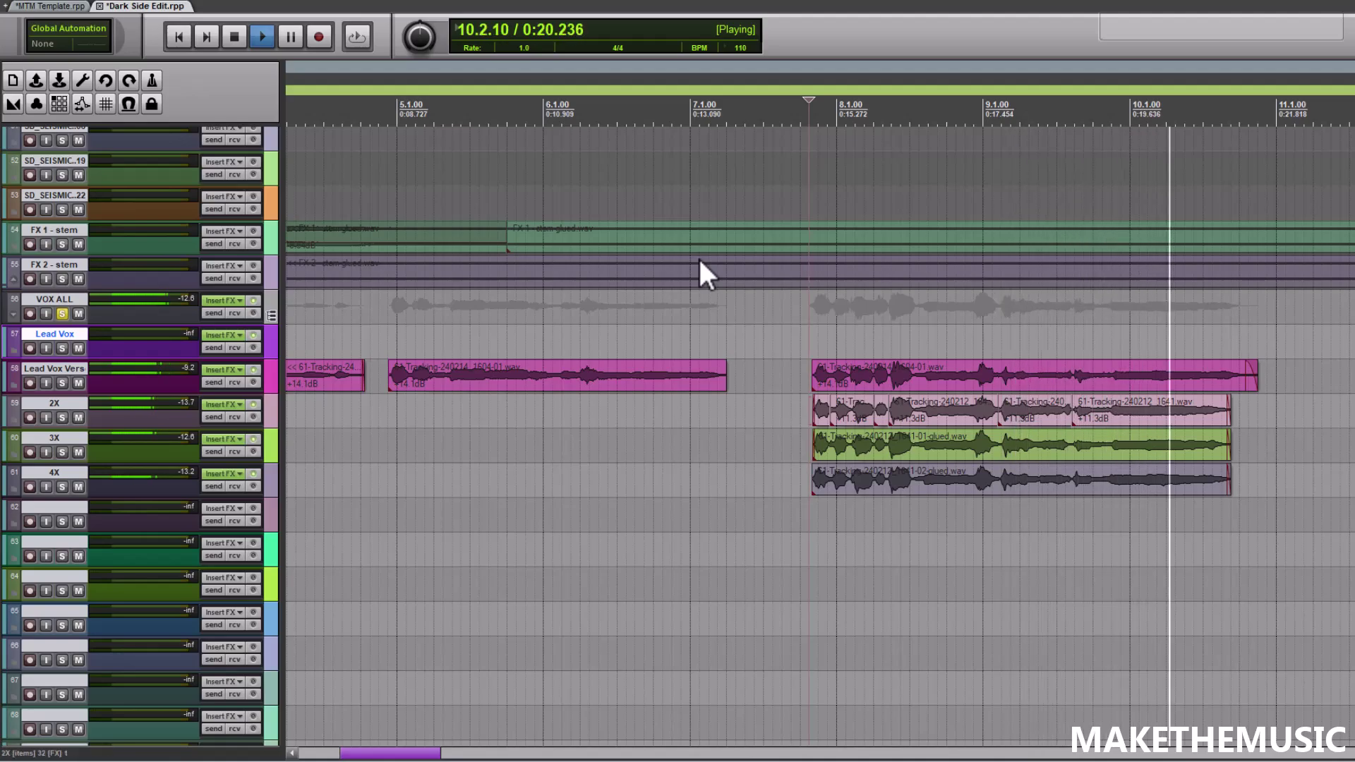
key(space)
Unsolo VOX ALL and play the stacked verse section in the full mix from 7.3.50.
click(1265, 301)
scroll(1266, 301, down, 2)
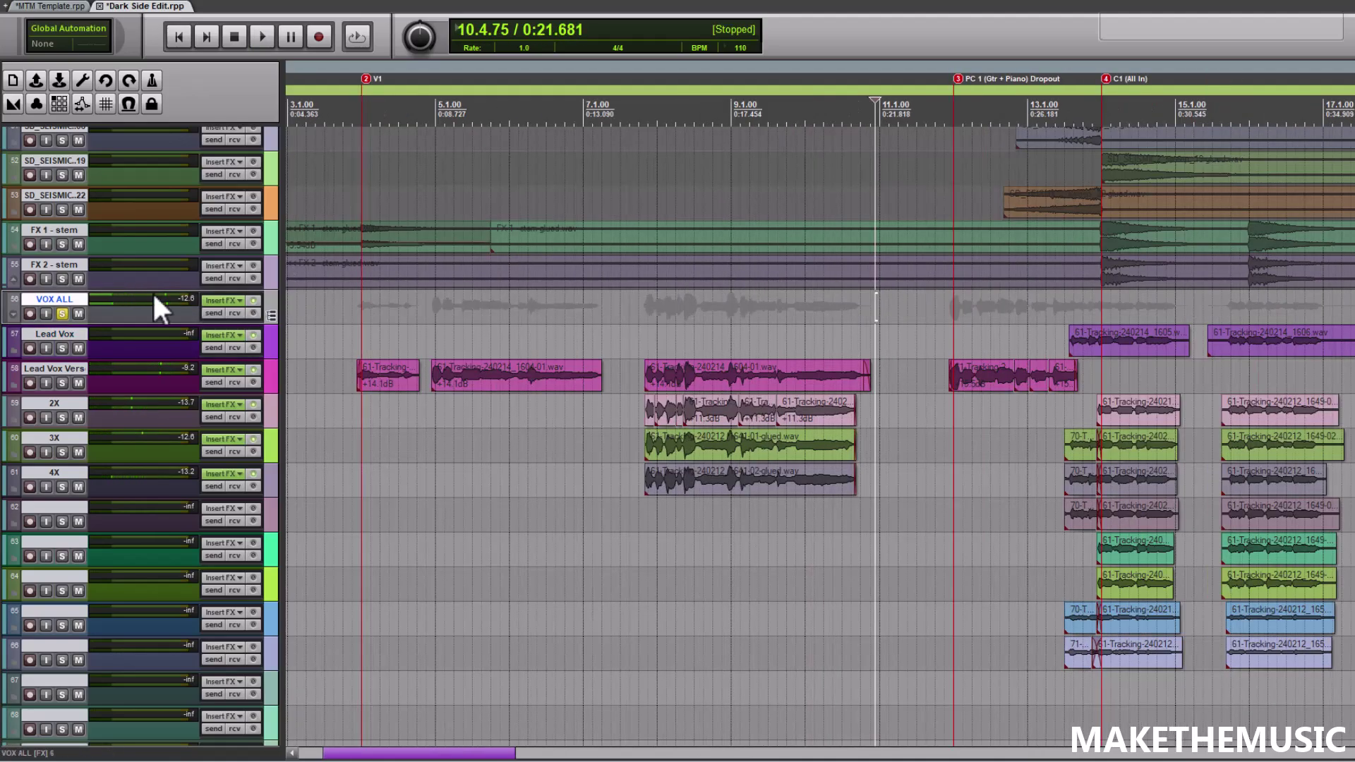
click(63, 313)
click(629, 302)
key(space)
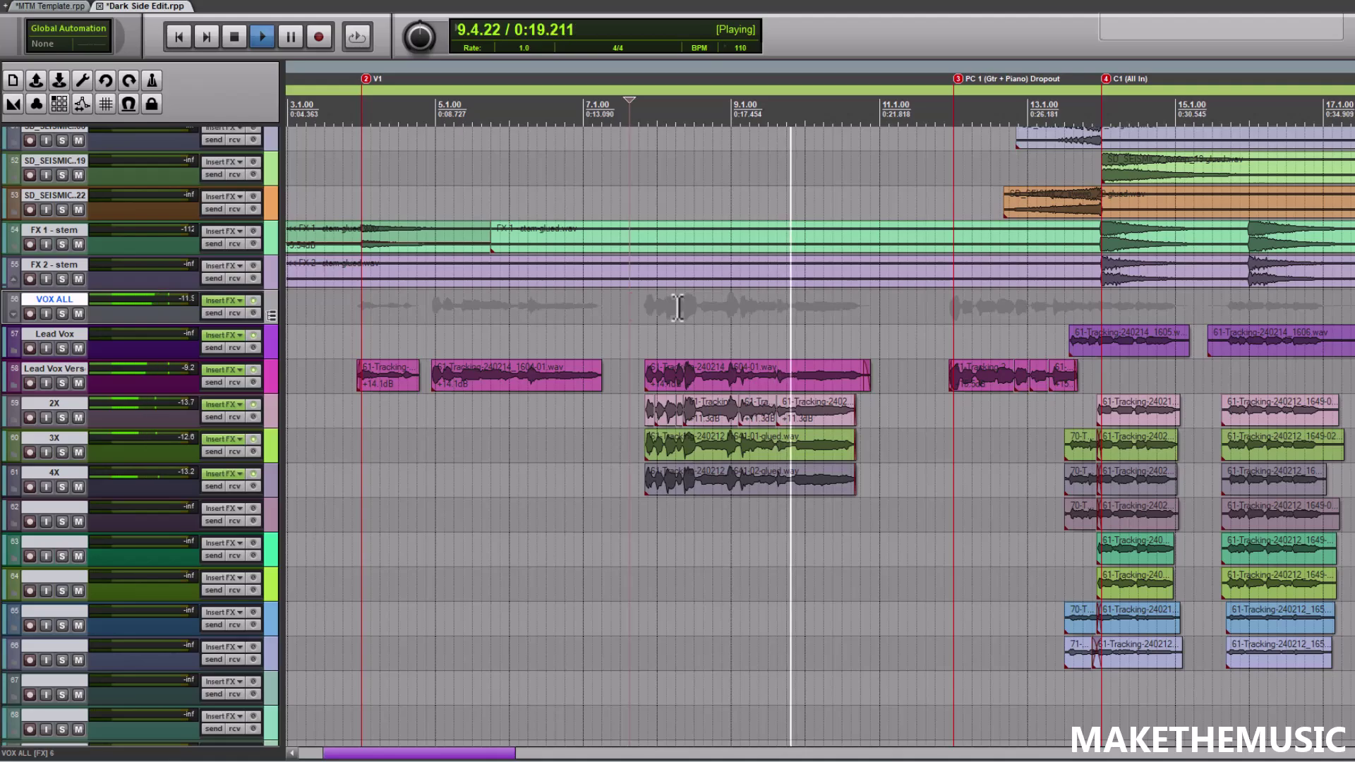
key(space)
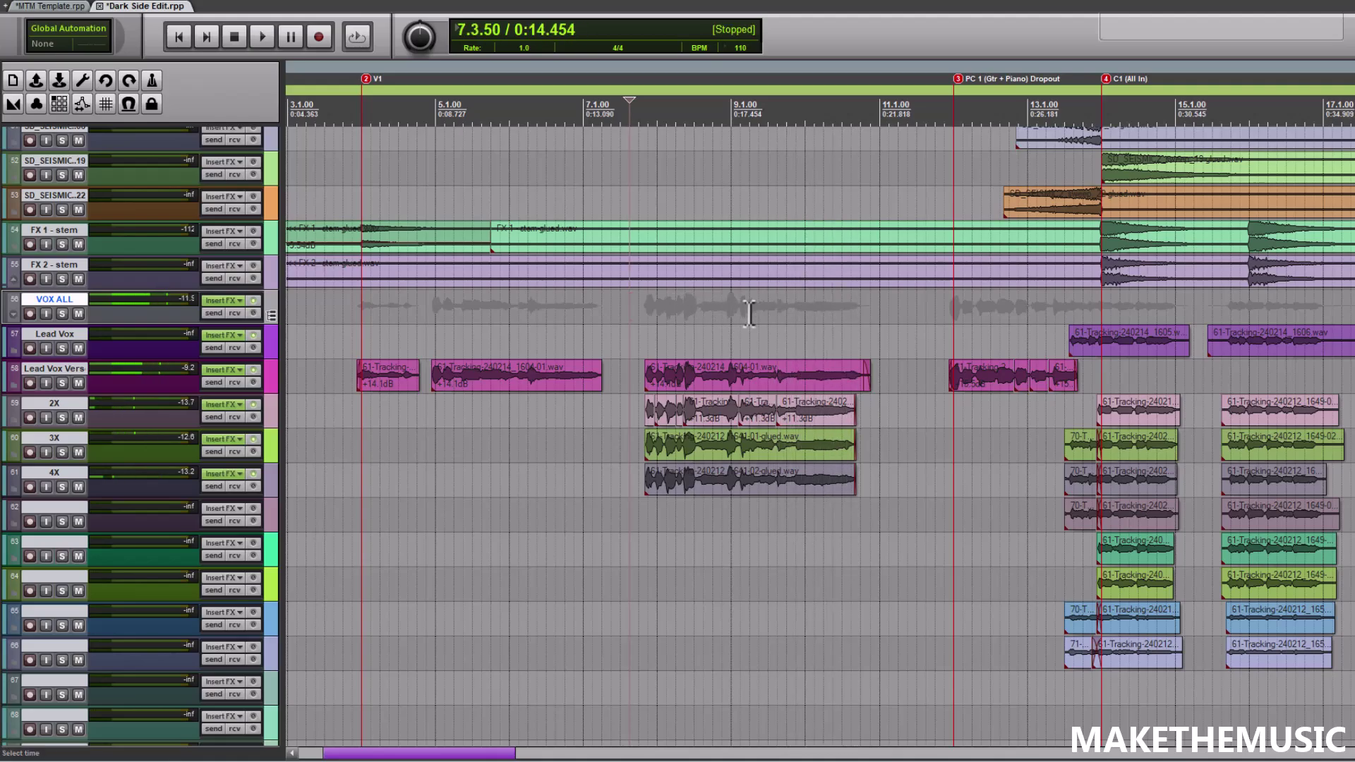
Place the edit cursor at 12.1.00 and 11.4.75 to inspect the start of the PC 1 lead vocal clip.
click(954, 315)
scroll(954, 314, up, 5)
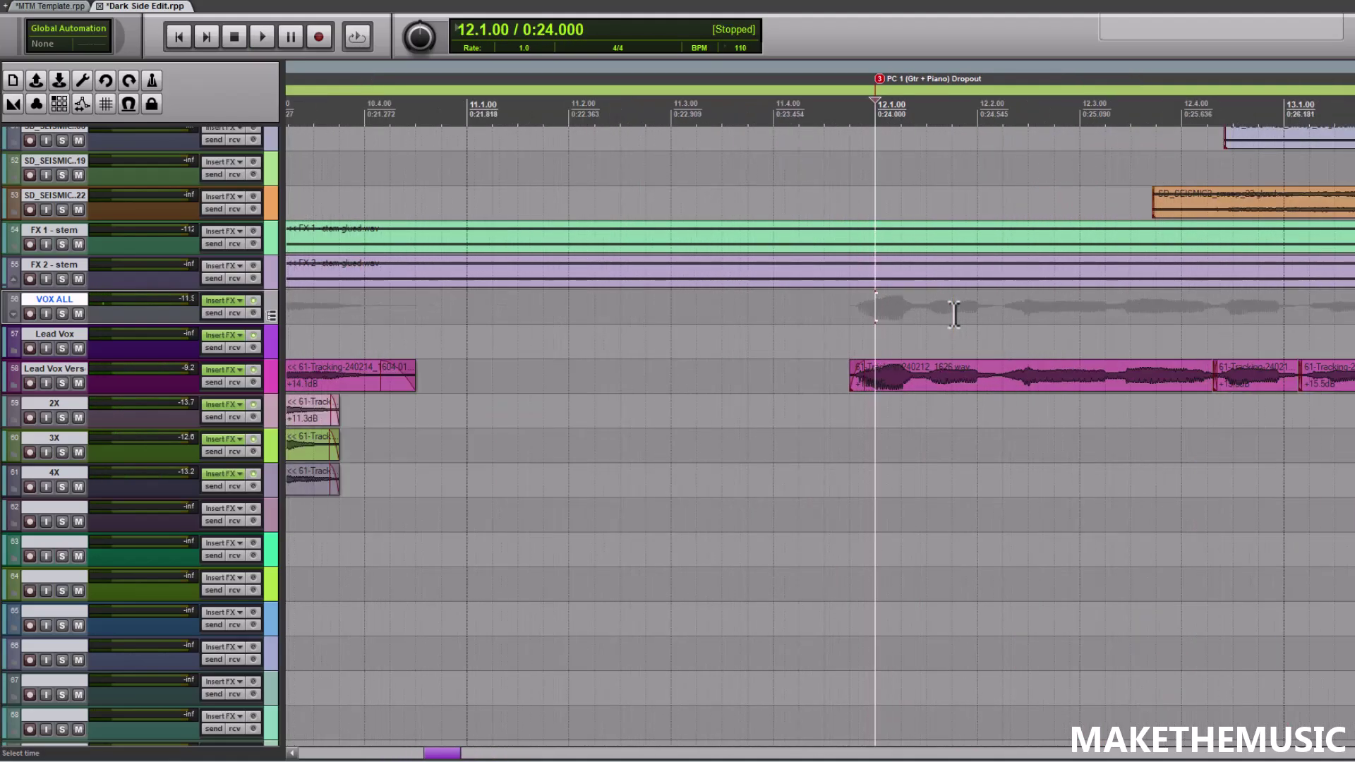
scroll(843, 314, up, 3)
click(844, 314)
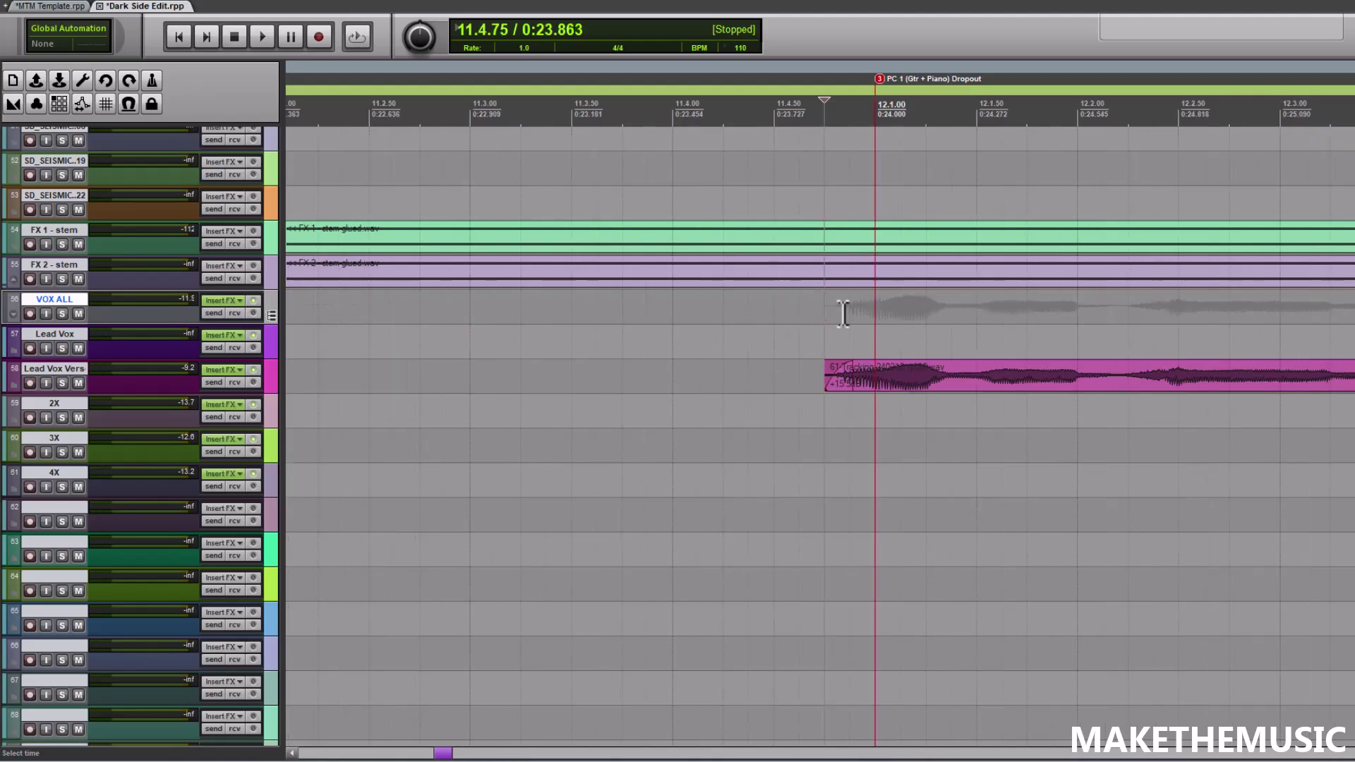
scroll(844, 313, down, 8)
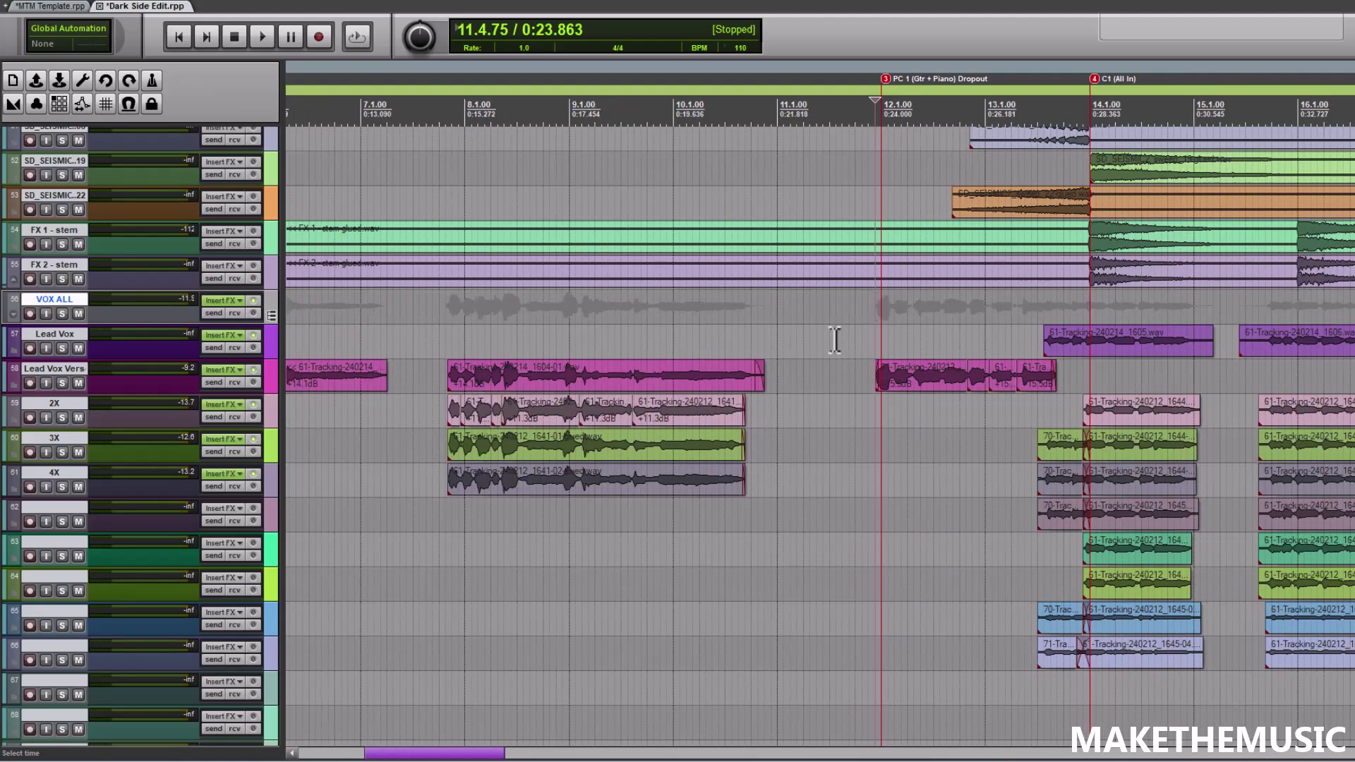
Place the edit cursor at 13.3.50 and examine the vocal clip overlaps and crossfades leading into C1.
click(950, 312)
scroll(945, 314, up, 5)
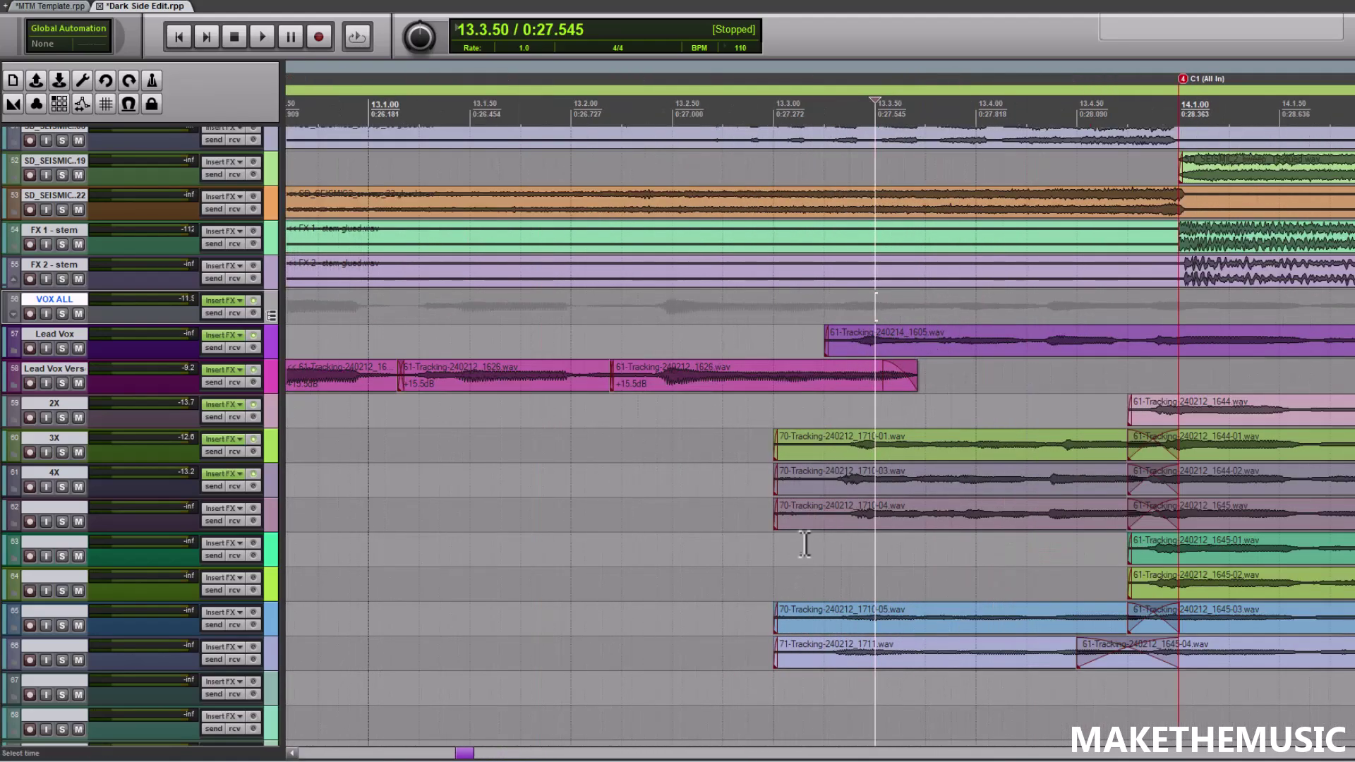
scroll(805, 537, down, 4)
scroll(805, 538, down, 5)
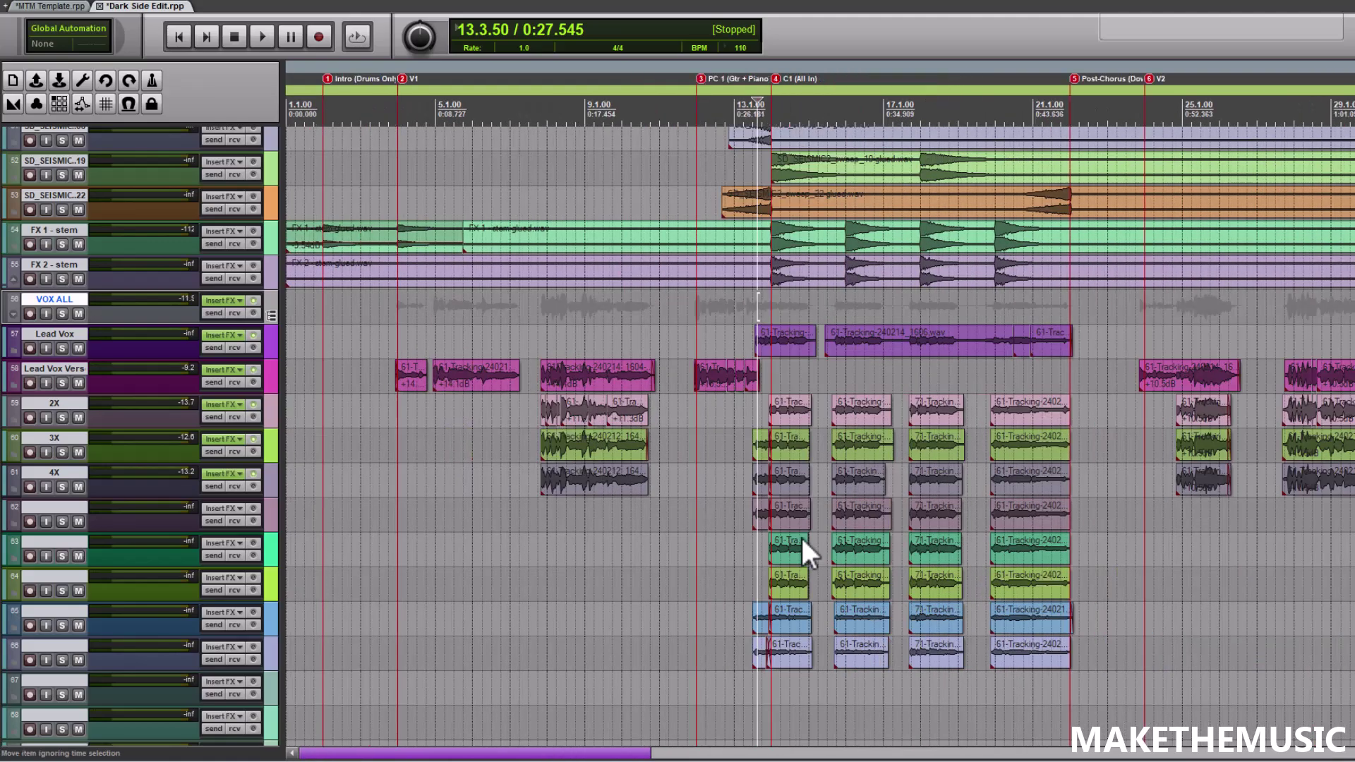
Place the edit cursor at 29.3.00 and review the vocal layers from V2 to C2.
scroll(752, 511, down, 3)
click(823, 561)
scroll(822, 561, up, 3)
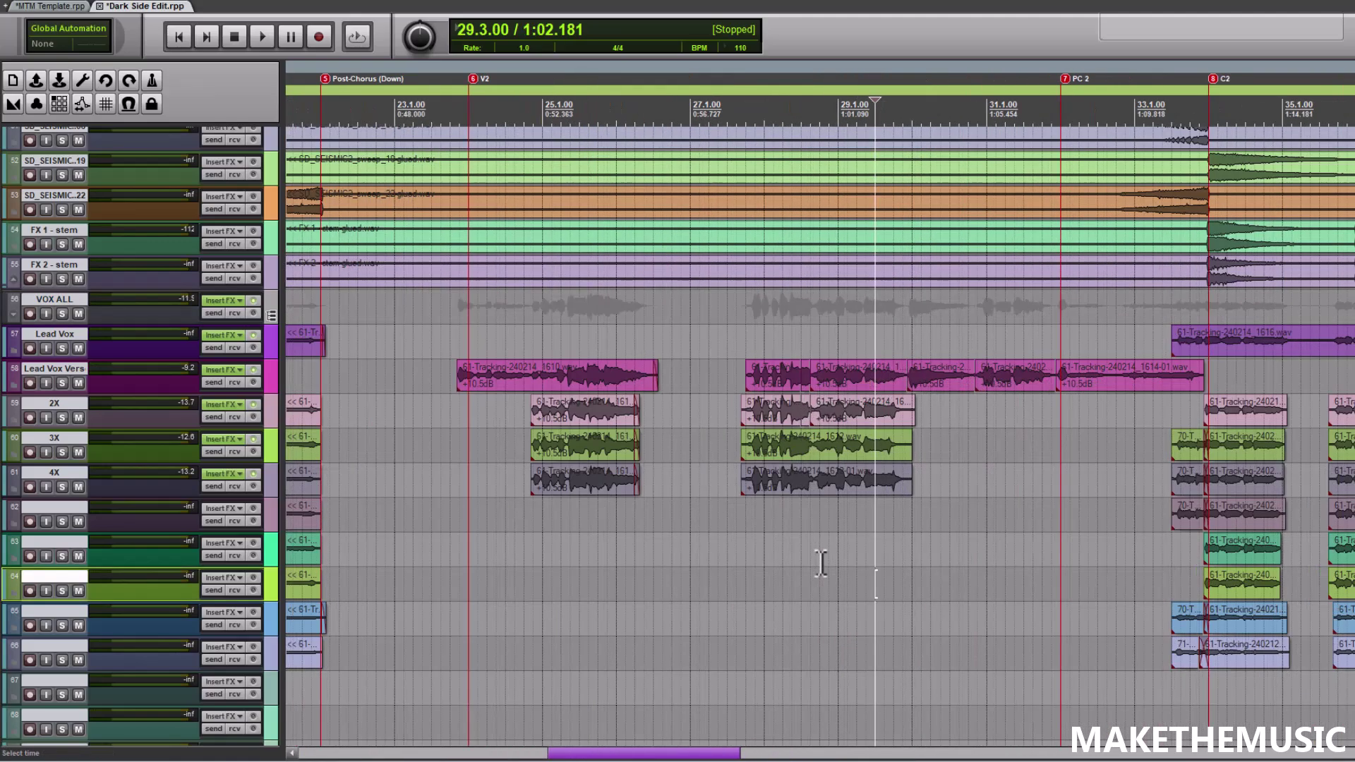
scroll(821, 563, down, 2)
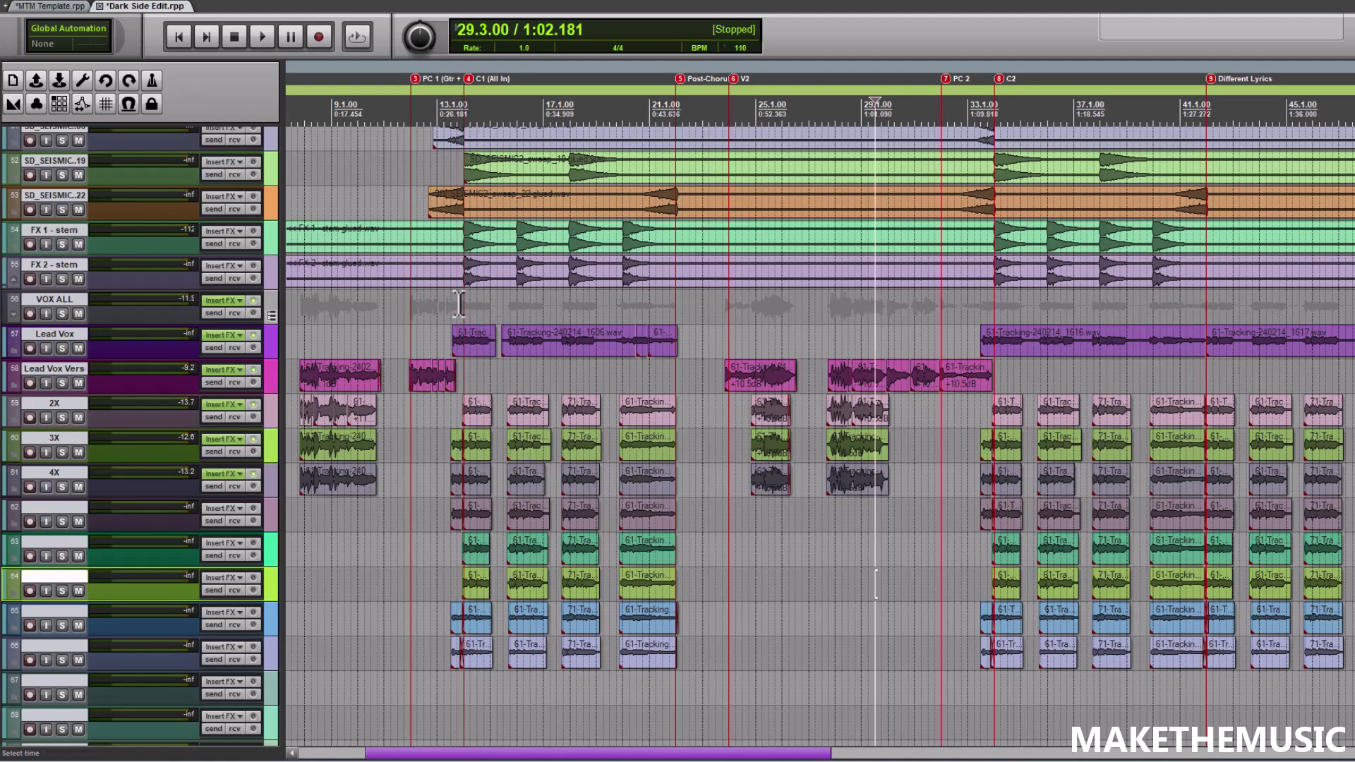
Review the whole arrangement from the FX tracks through the lead and stacked vocals to the harmonies and backgrounds.
scroll(819, 438, down, 5)
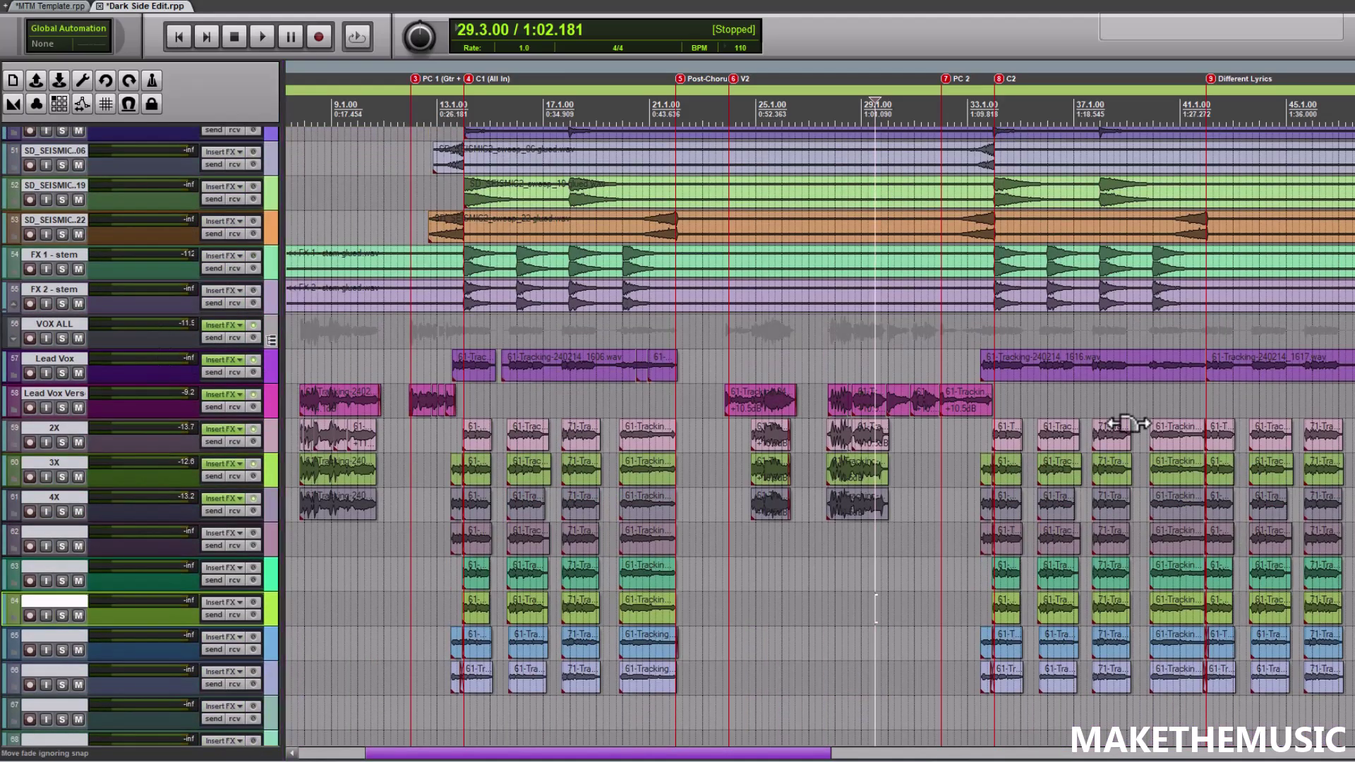
scroll(819, 438, down, 5)
scroll(819, 438, up, 3)
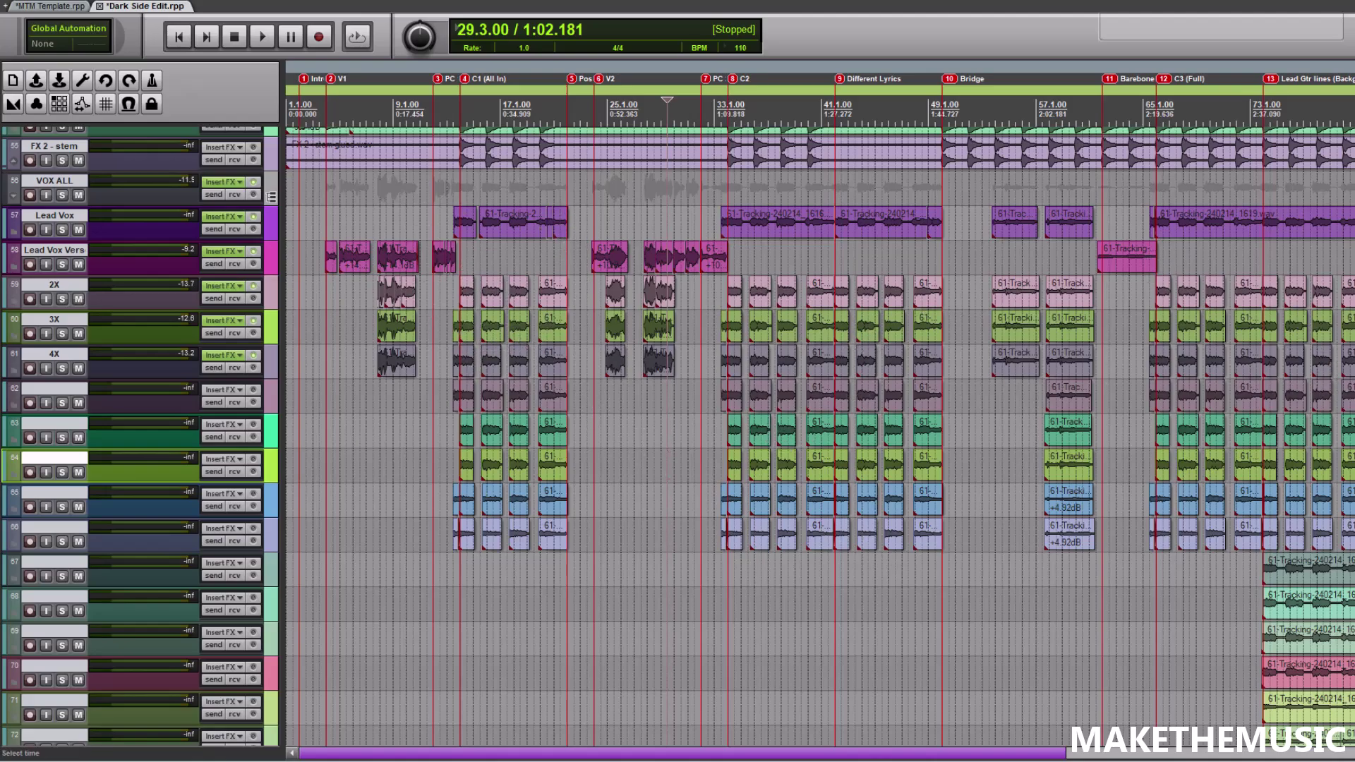
scroll(1191, 516, up, 5)
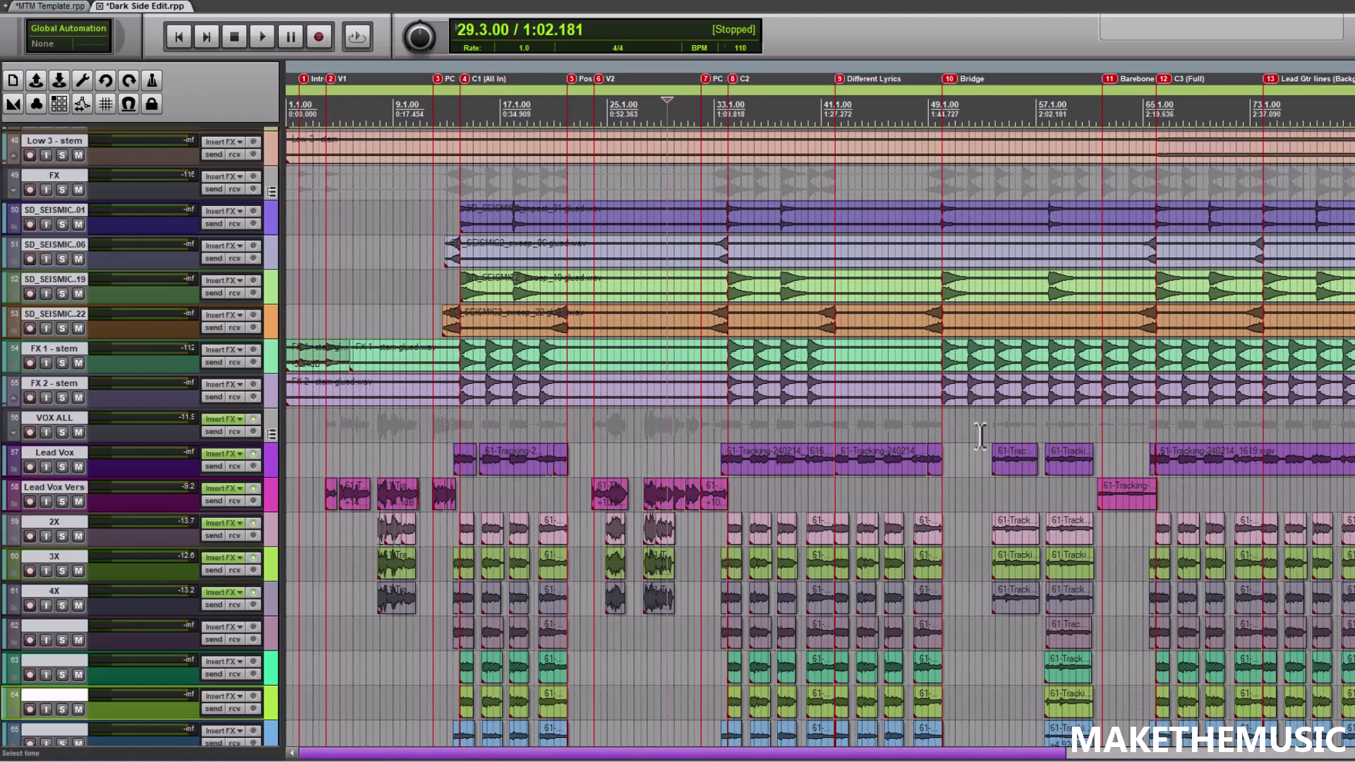
scroll(980, 435, down, 4)
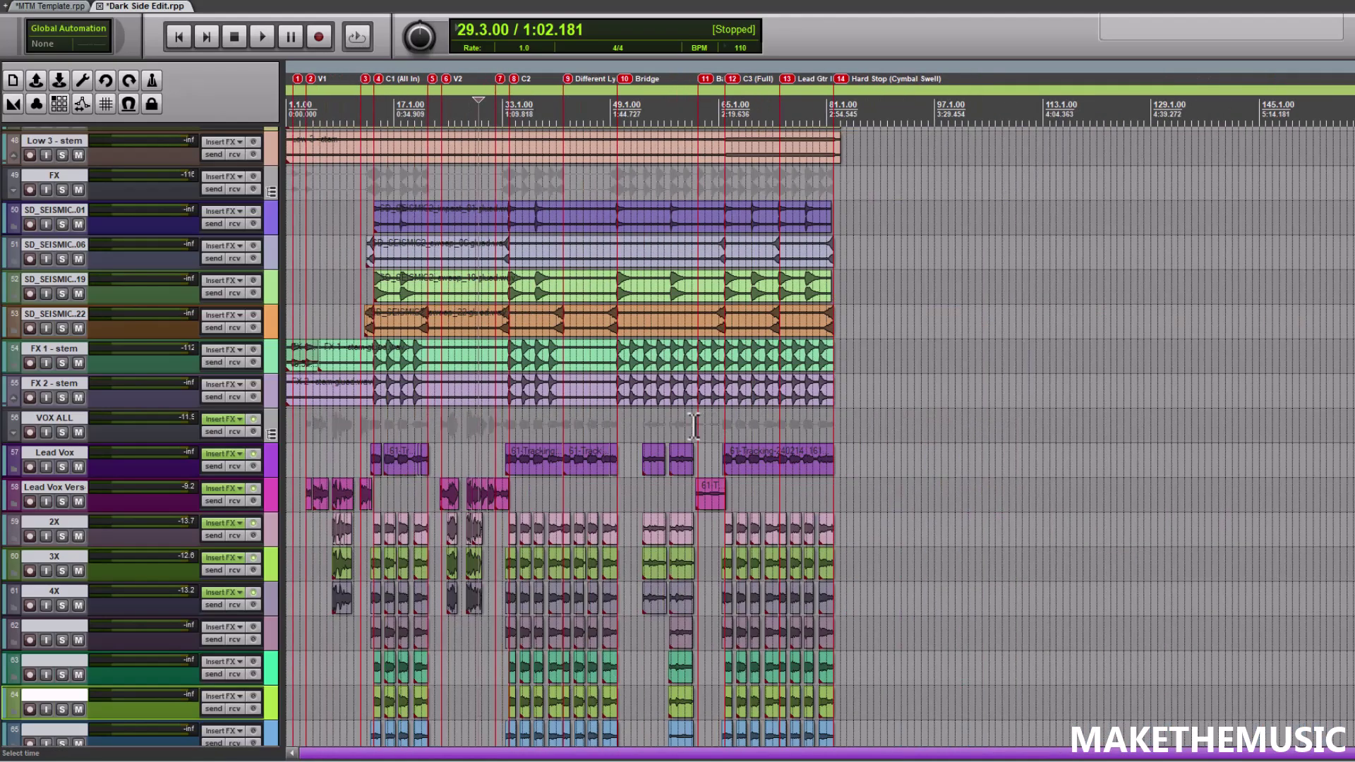
scroll(685, 423, up, 2)
scroll(794, 433, down, 5)
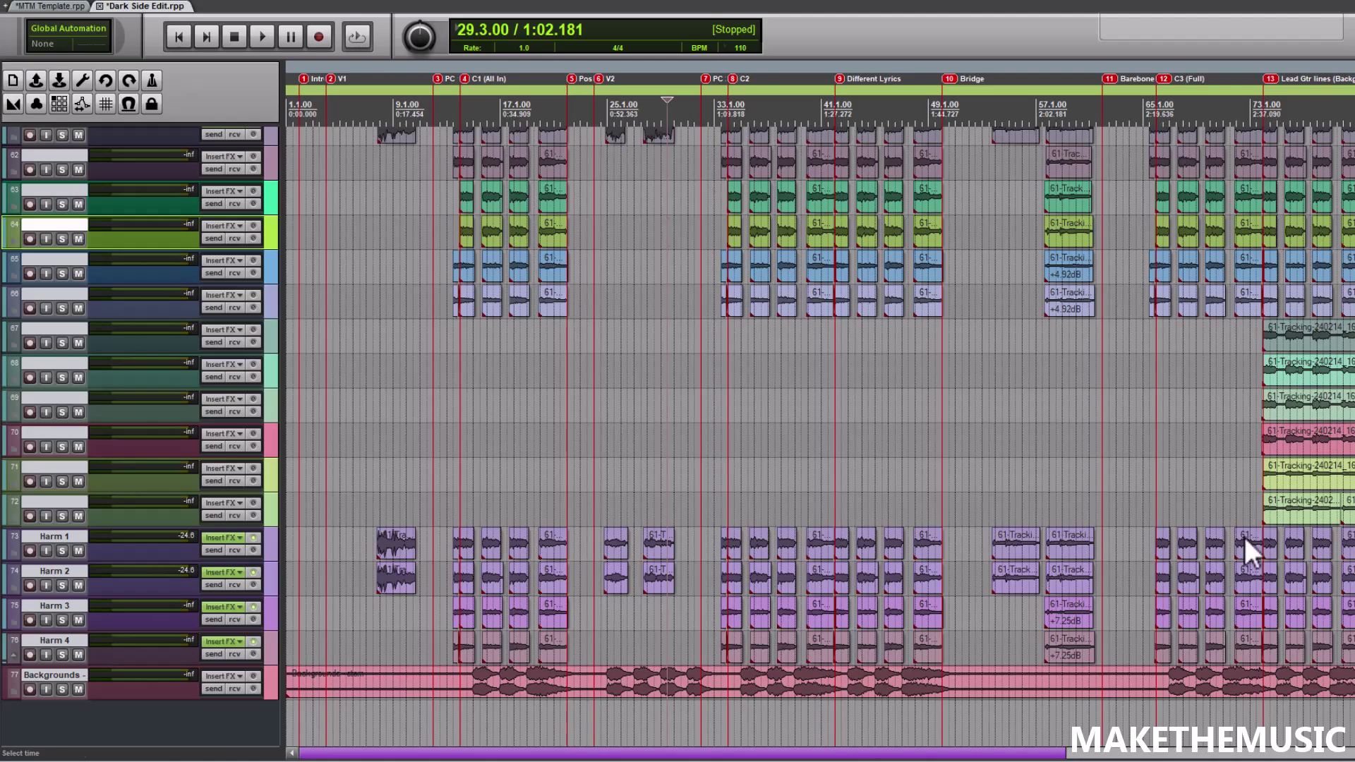
scroll(794, 433, down, 2)
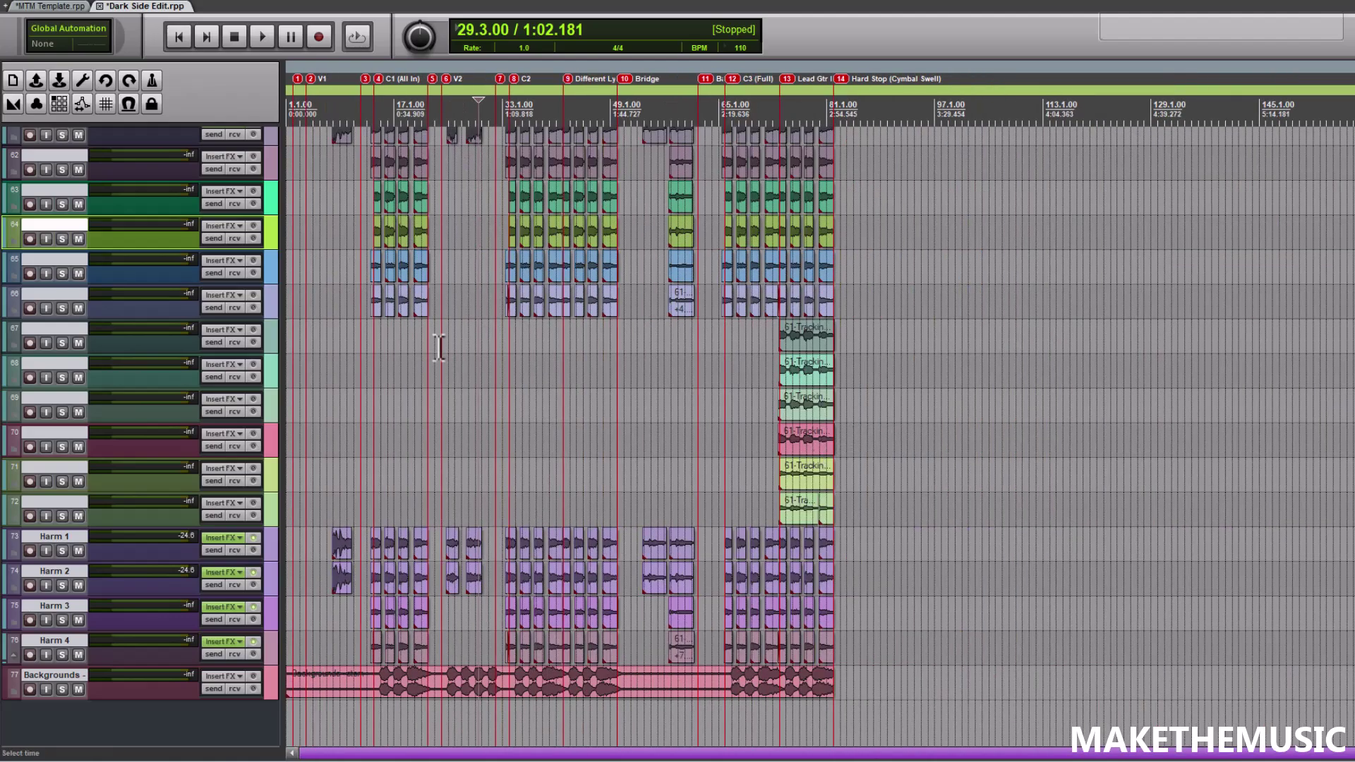
scroll(452, 356, up, 2)
scroll(460, 363, down, 2)
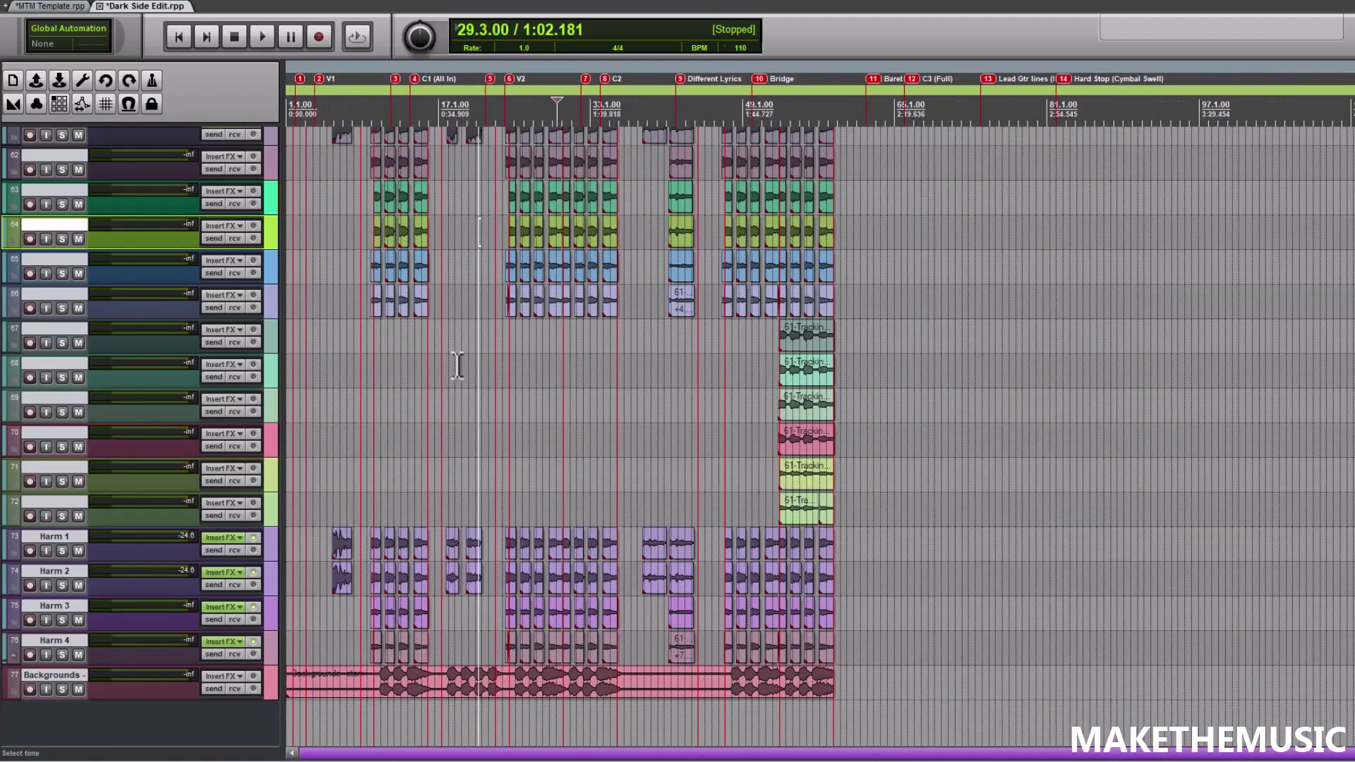
Place the edit cursor at 15.1.00 in C1 and solo the Backgrounds track.
click(384, 484)
scroll(385, 482, up, 4)
scroll(648, 469, up, 2)
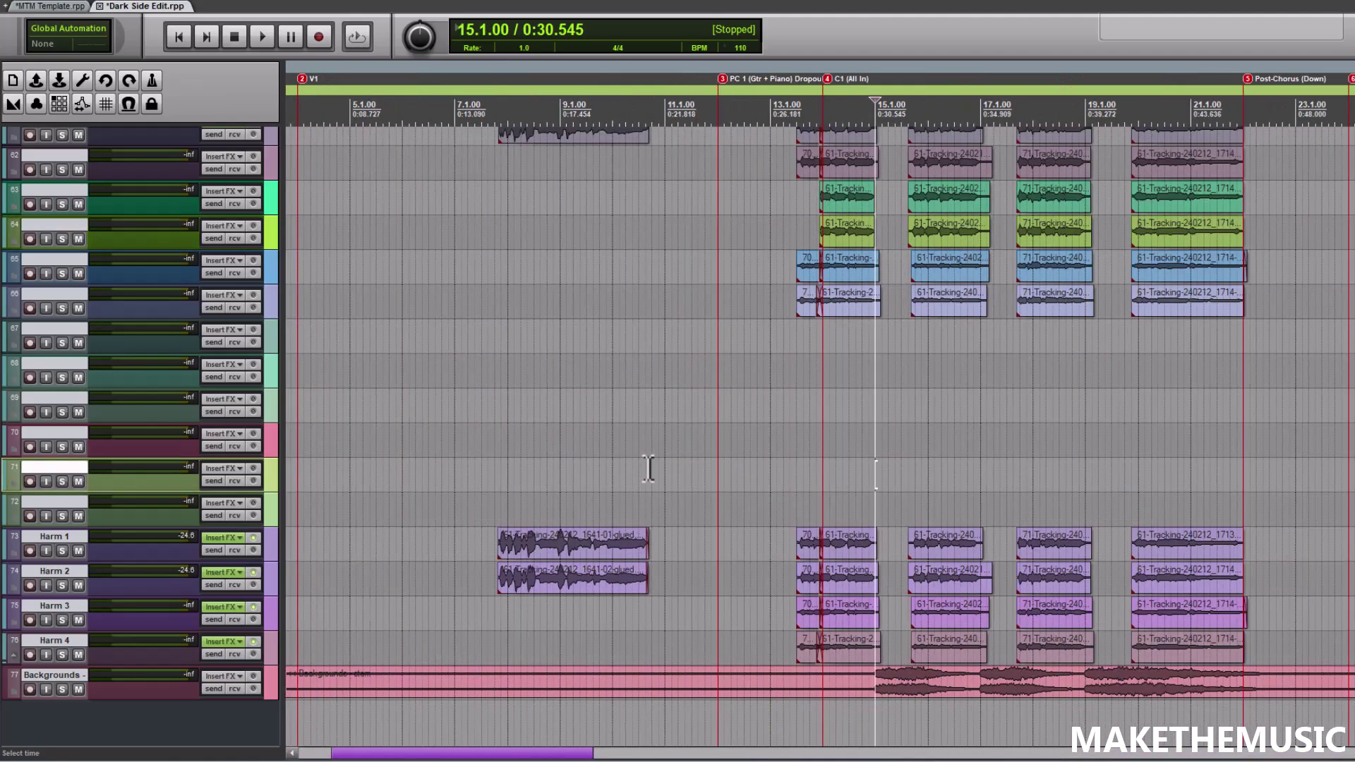
scroll(647, 469, down, 3)
click(62, 689)
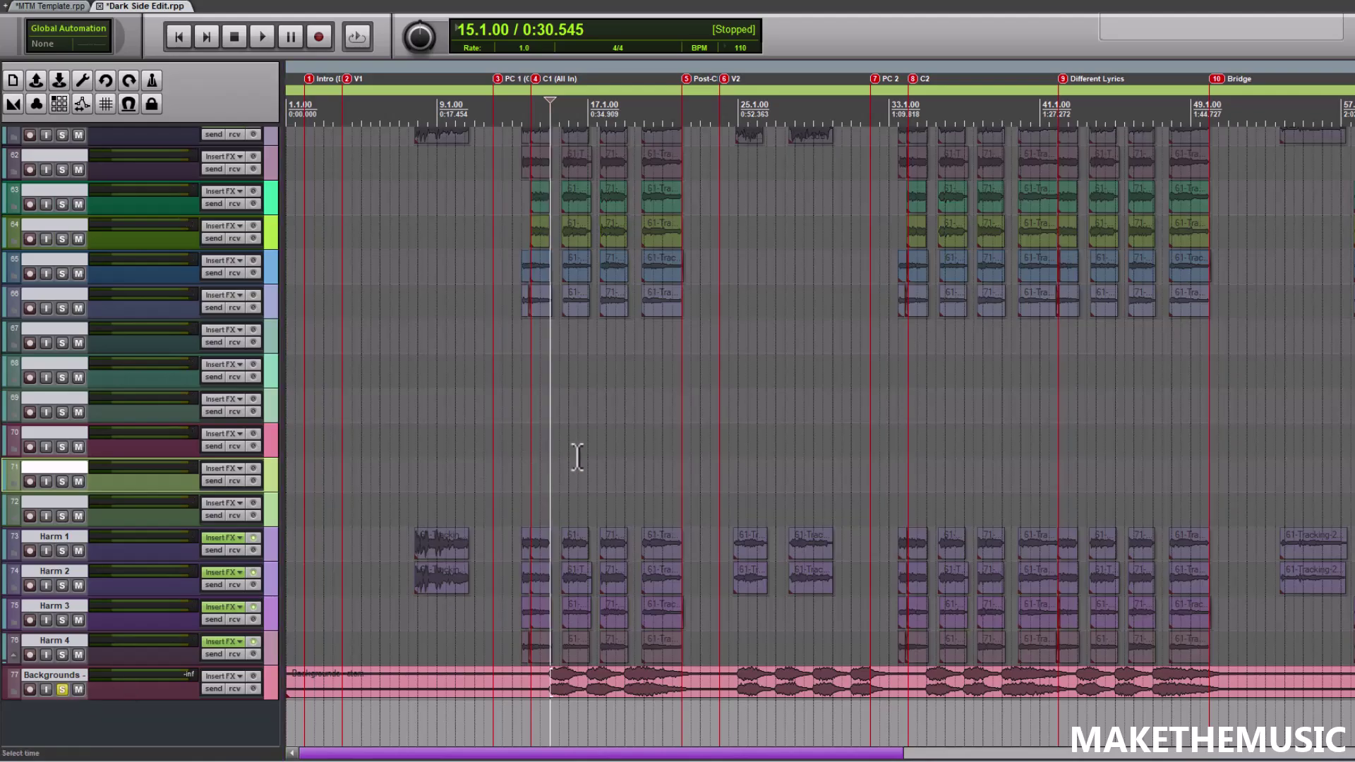
scroll(554, 457, up, 3)
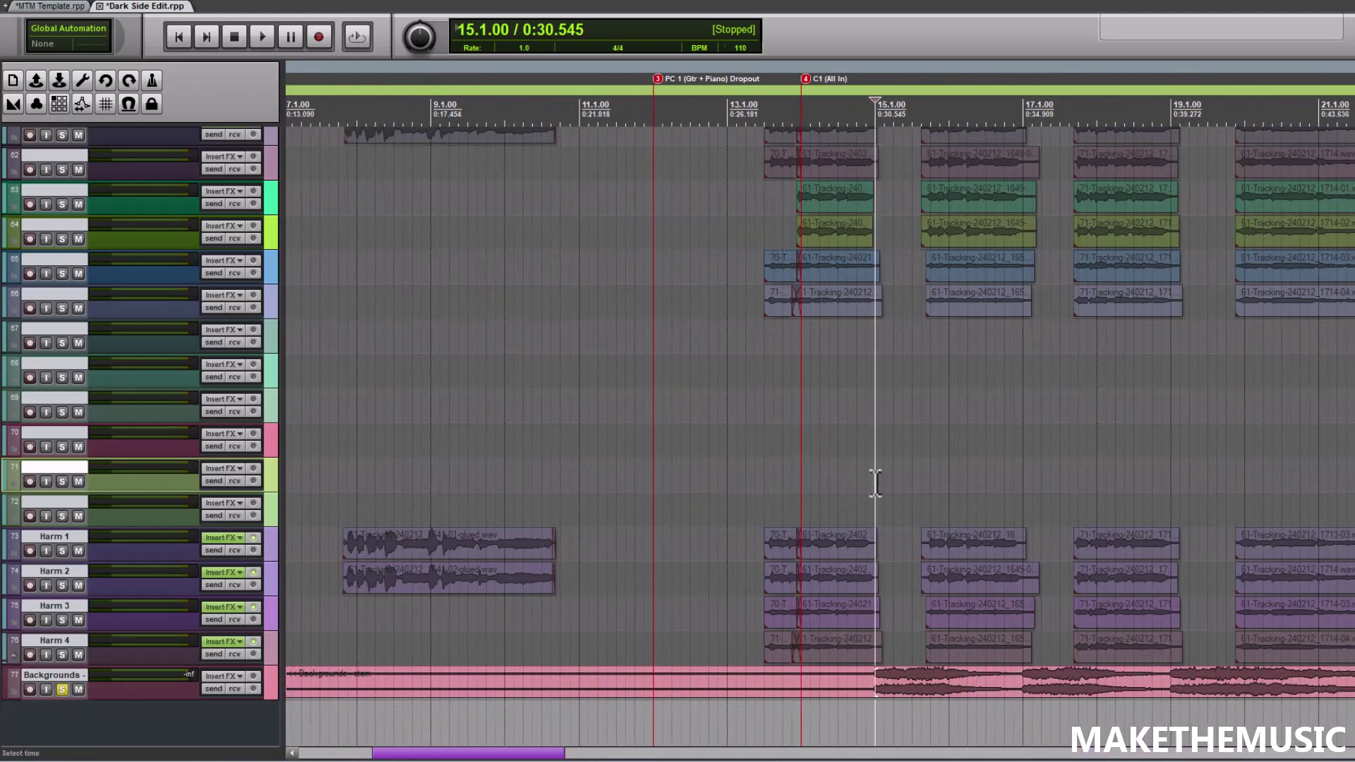
Listen to the soloed Backgrounds track from 15.1.00 and move the playback start to 19.1.00 in C1.
scroll(872, 480, down, 3)
key(space)
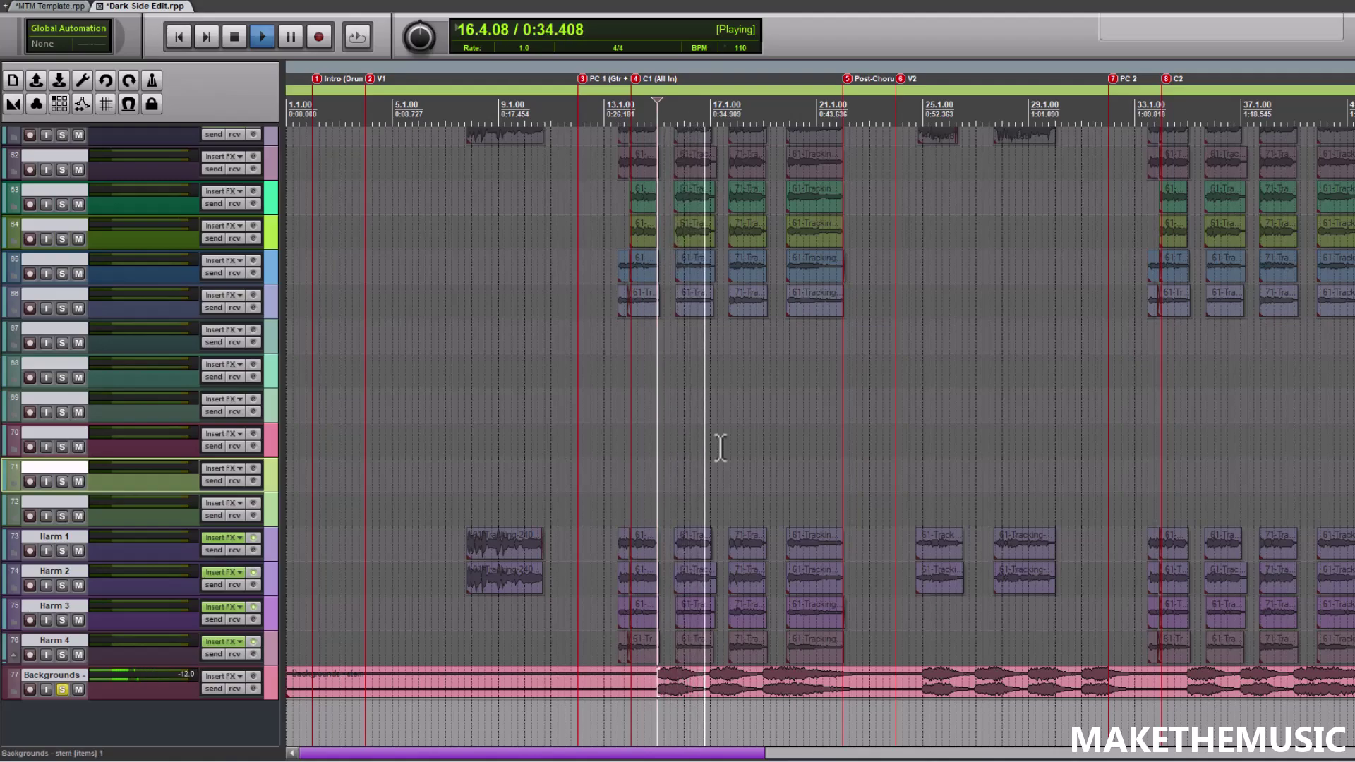
click(765, 459)
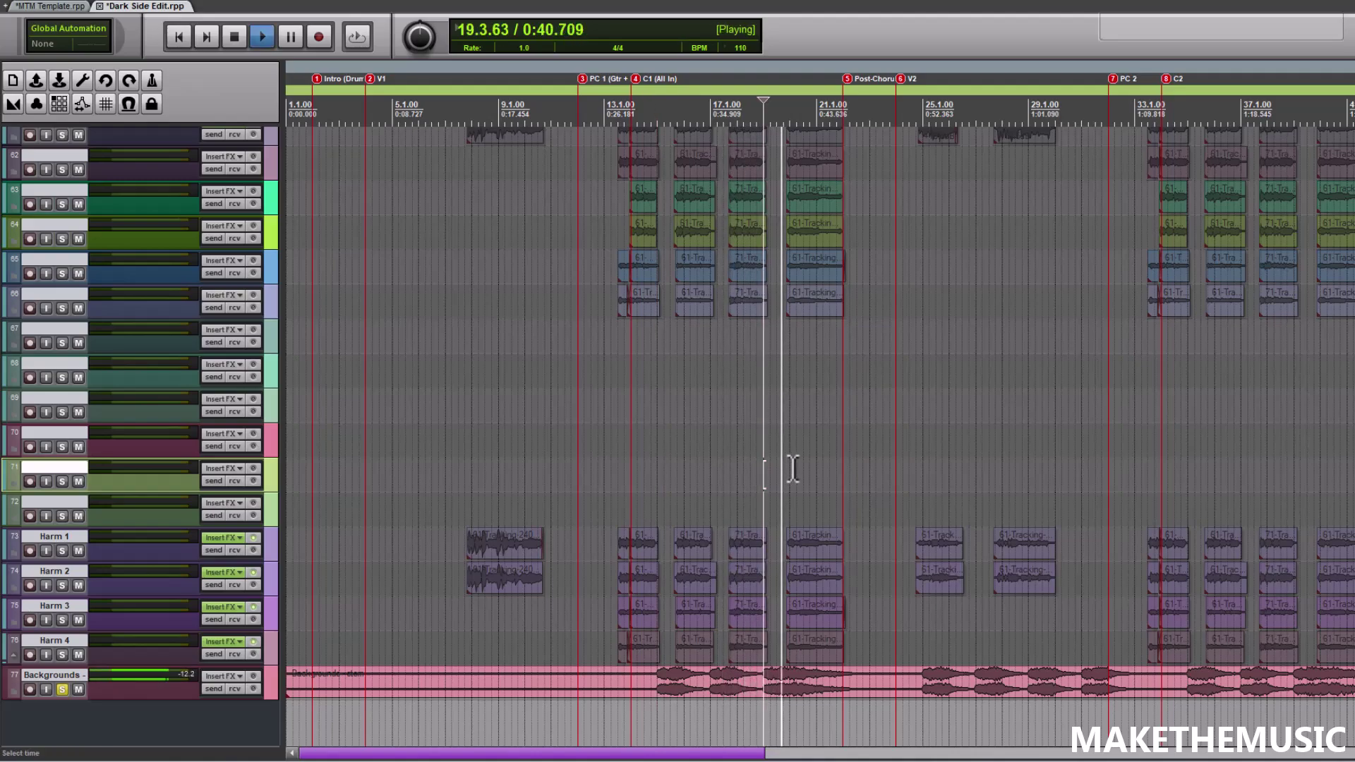
scroll(793, 469, up, 2)
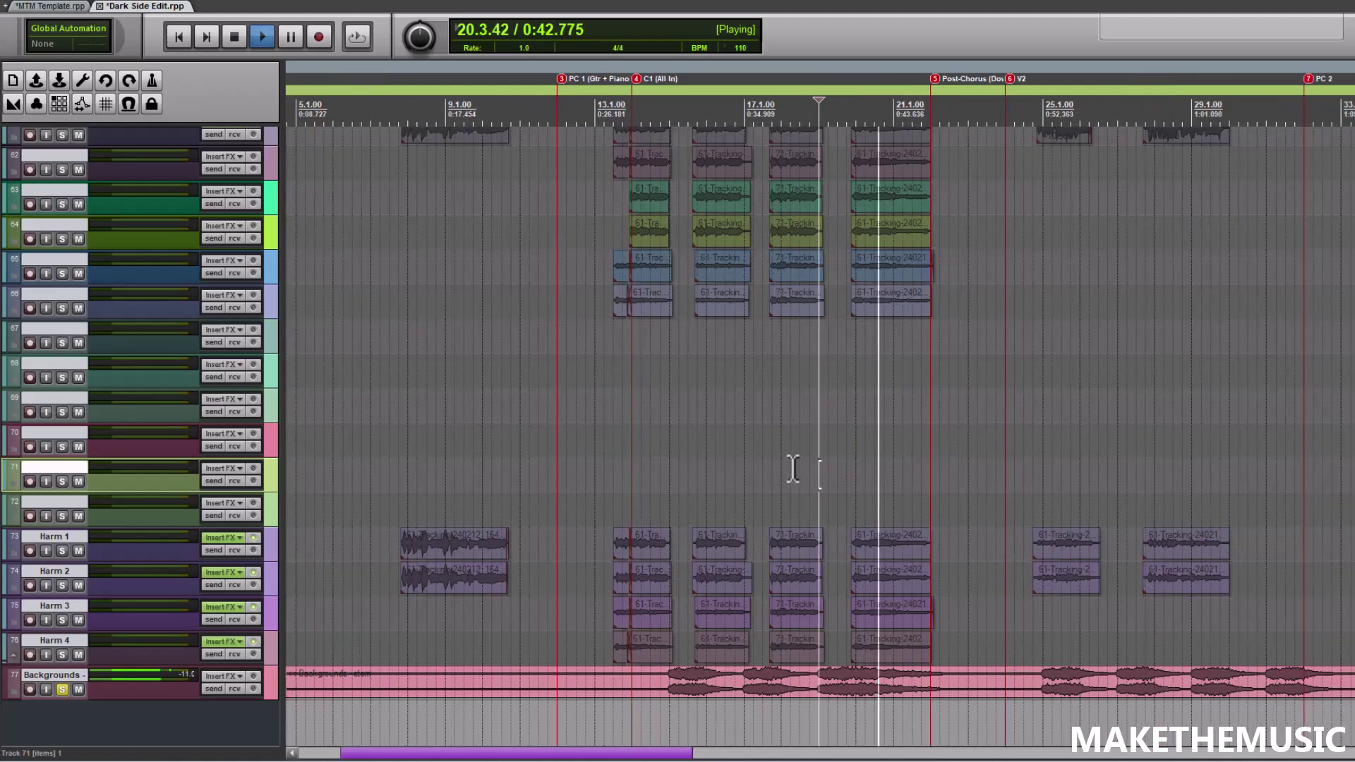
Stop playback, unsolo the Backgrounds track and listen to the full mix from 19.1.00.
scroll(794, 470, down, 4)
key(space)
click(63, 690)
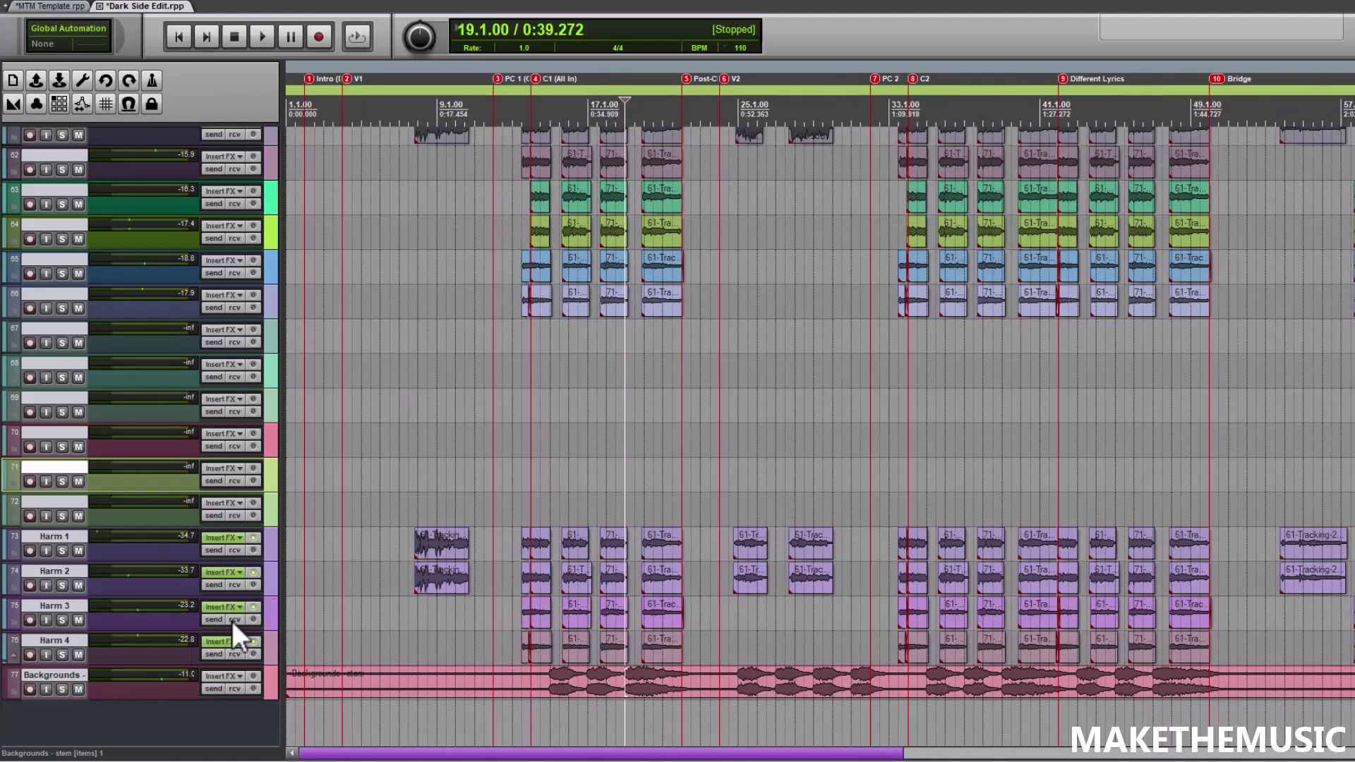
scroll(856, 462, up, 3)
key(space)
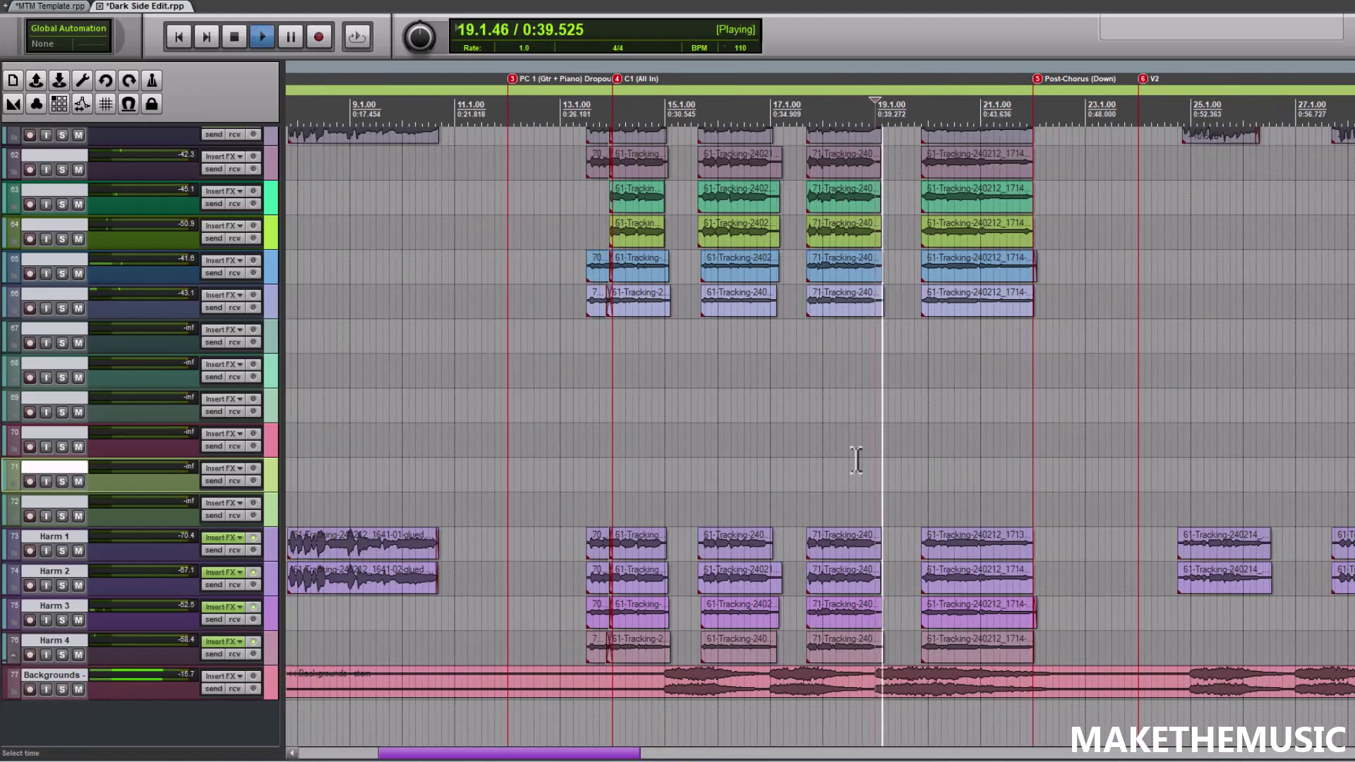
scroll(856, 460, down, 2)
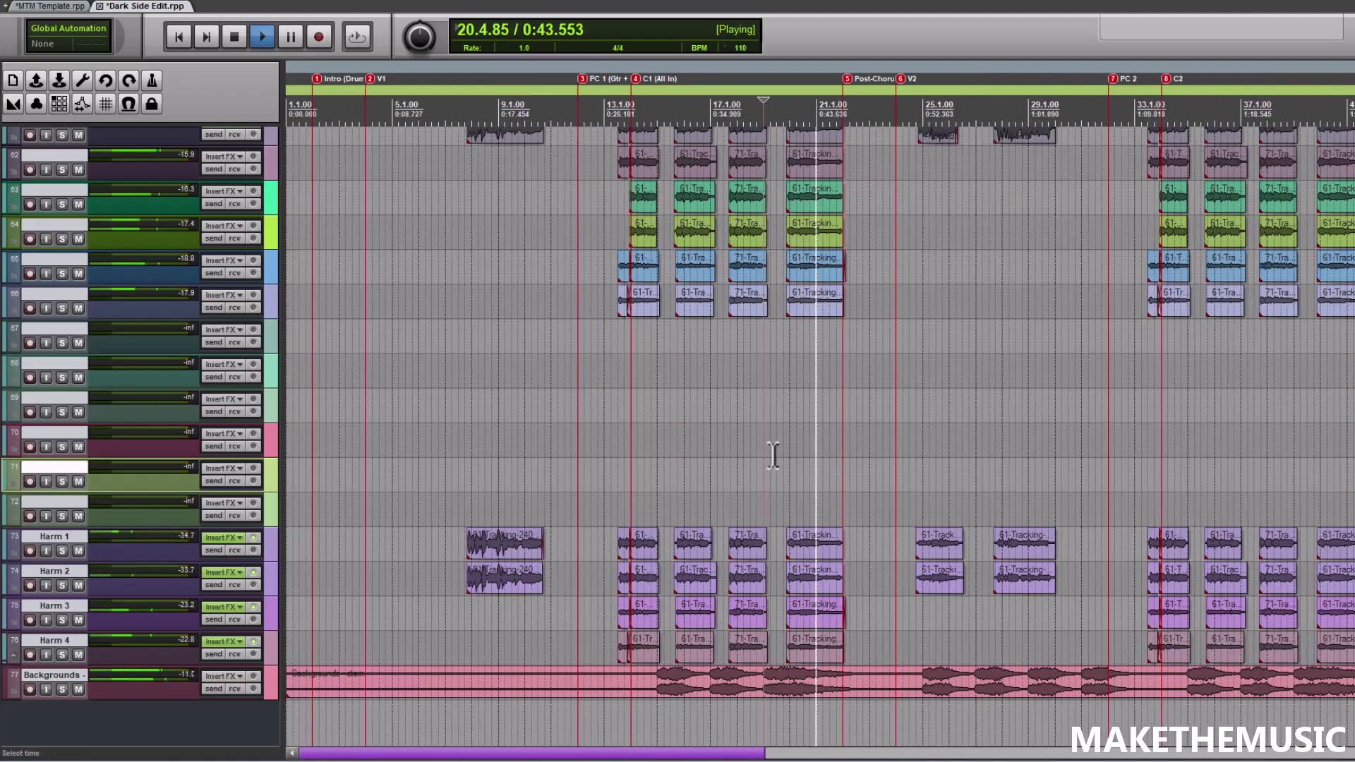
key(space)
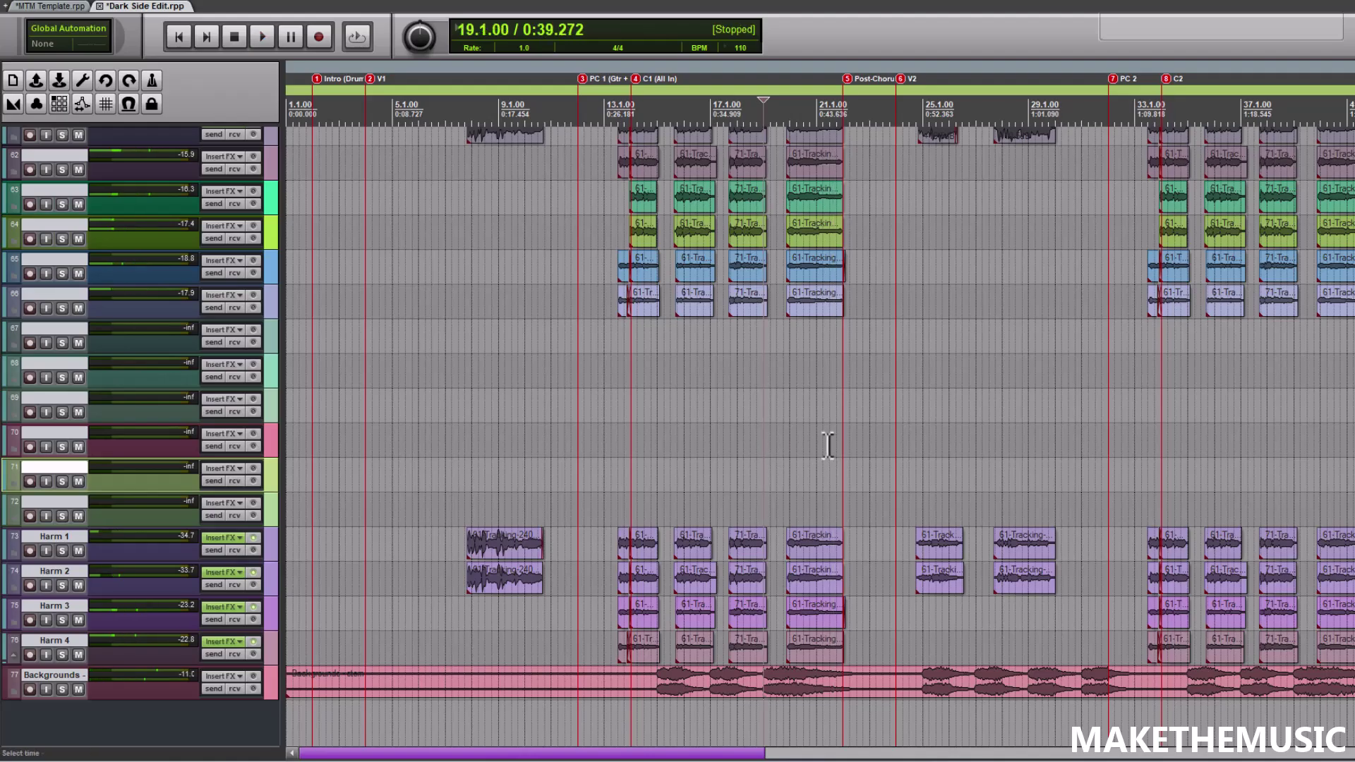
Review how the stacked, harmony and background vocals are laid out from the intro to the hard stop.
scroll(828, 446, down, 2)
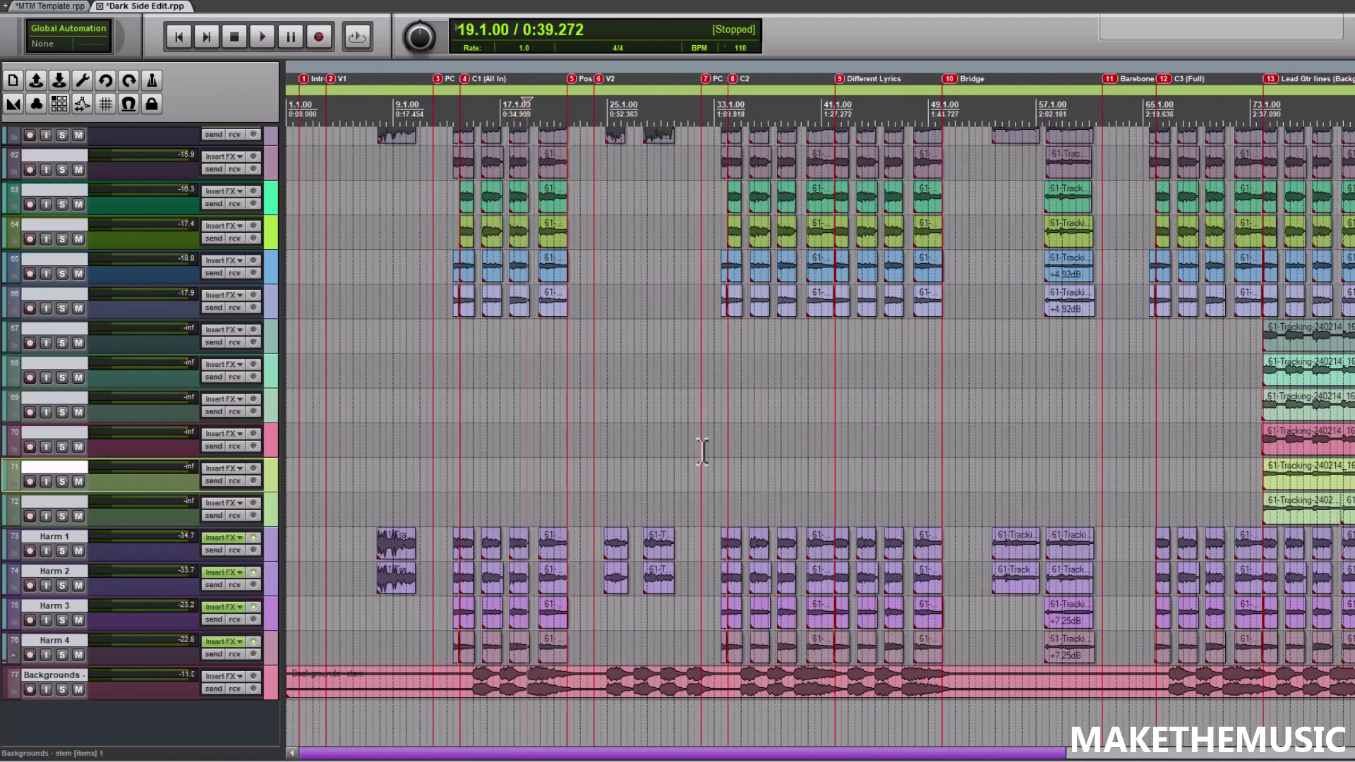
scroll(703, 452, down, 2)
scroll(645, 448, up, 1)
scroll(681, 438, down, 1)
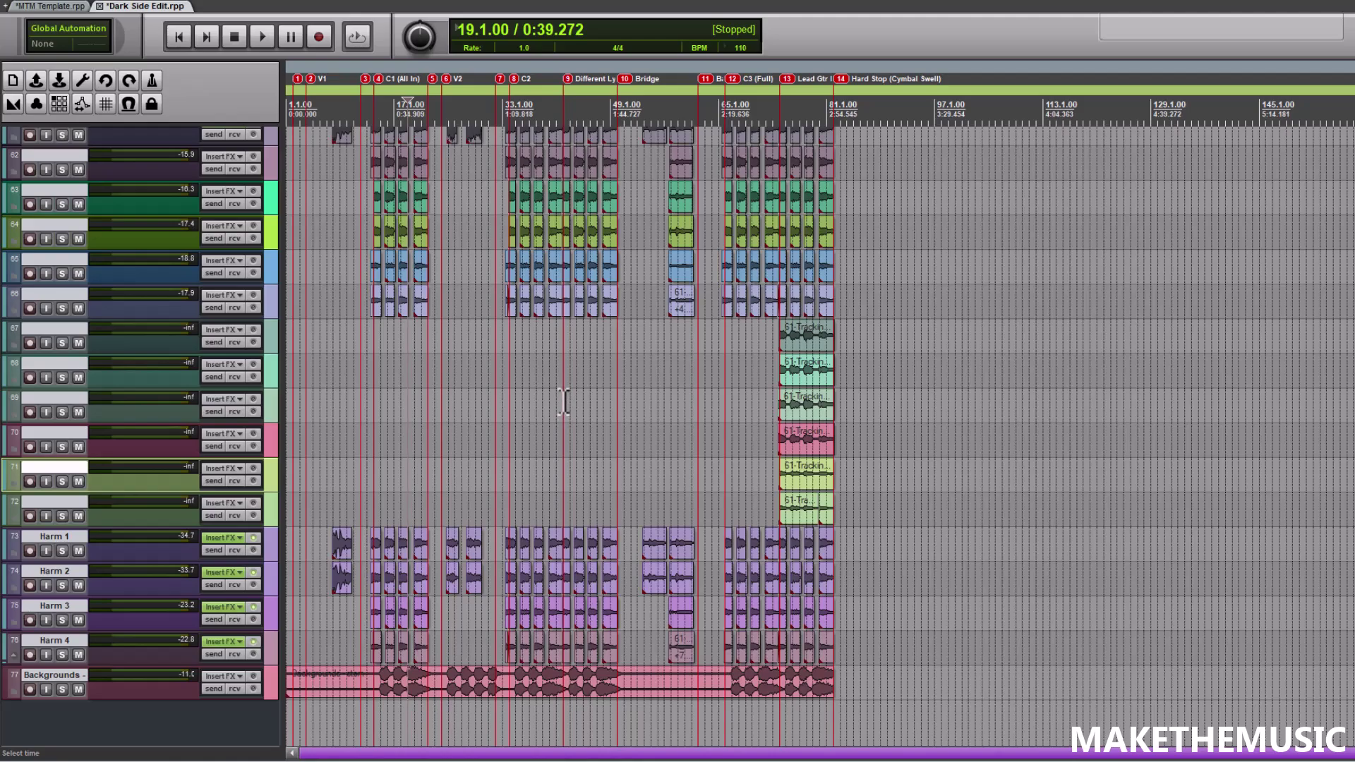
scroll(562, 395, up, 2)
scroll(555, 402, down, 2)
scroll(819, 436, up, 20)
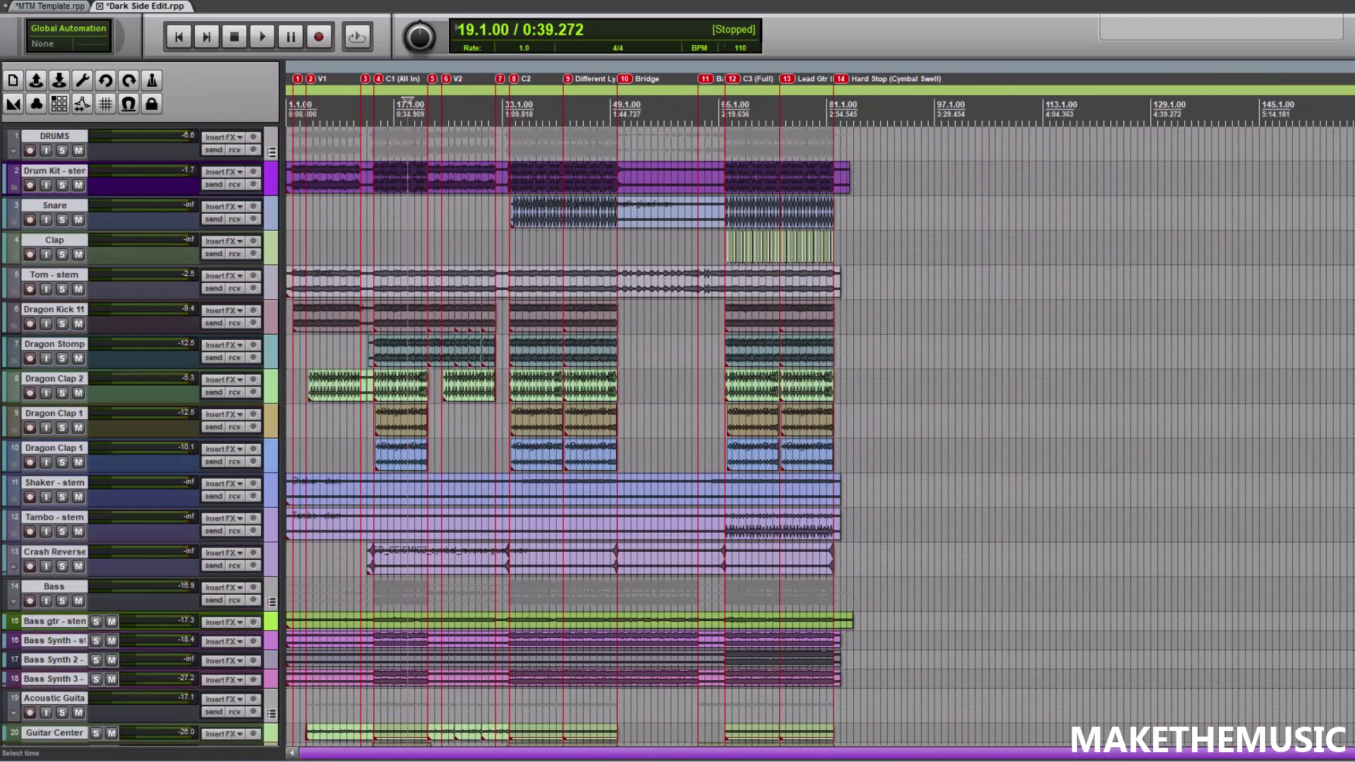
Solo the Drum Kit stem, listen to it from 19.1.00 in C1, and unsolo it.
click(62, 185)
scroll(506, 219, up, 3)
key(space)
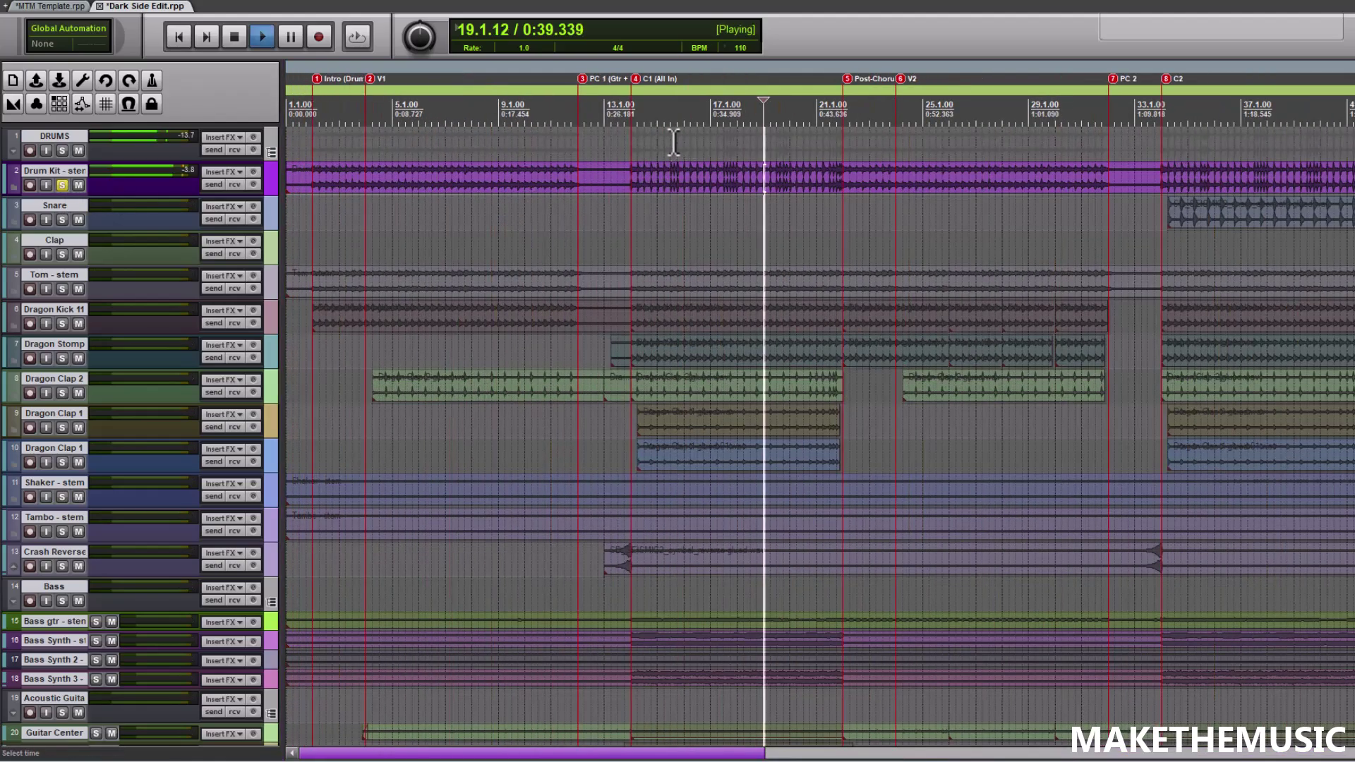
scroll(672, 140, down, 3)
key(space)
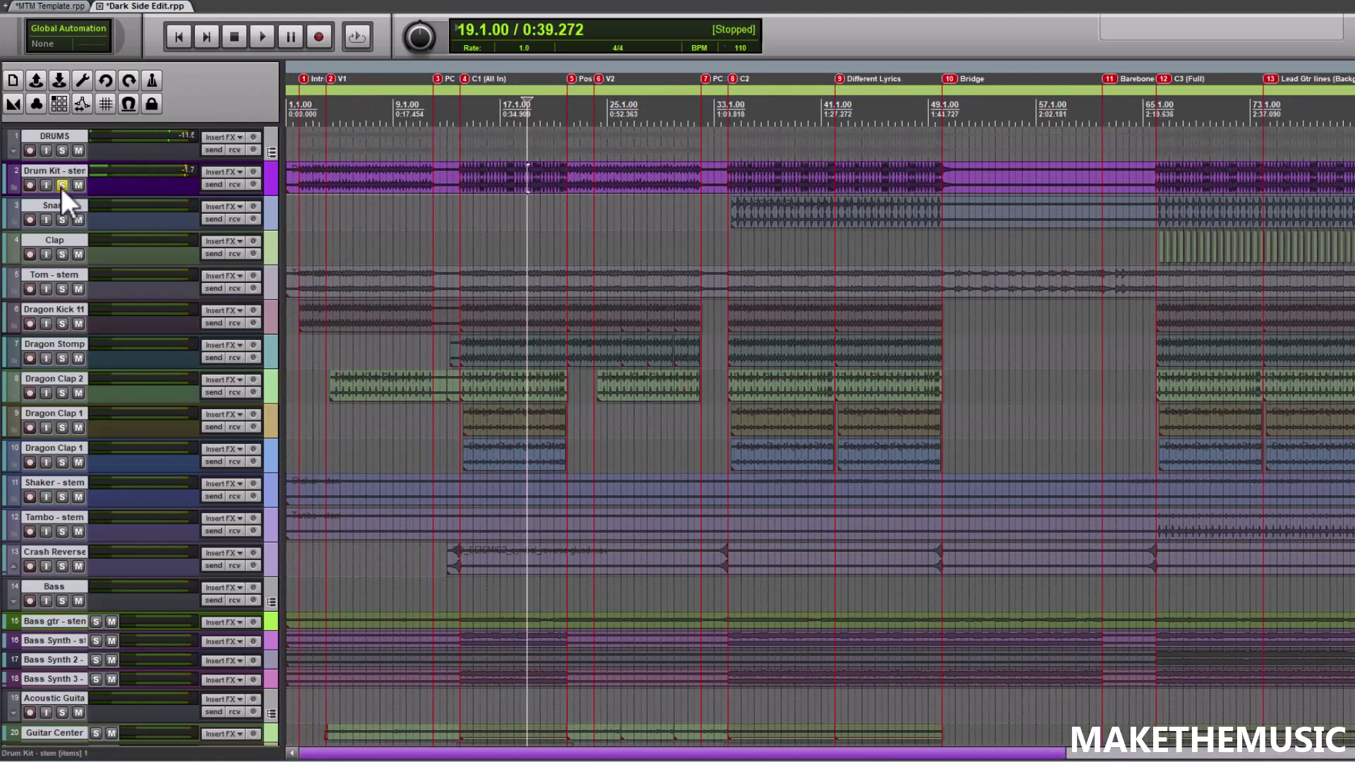
click(62, 185)
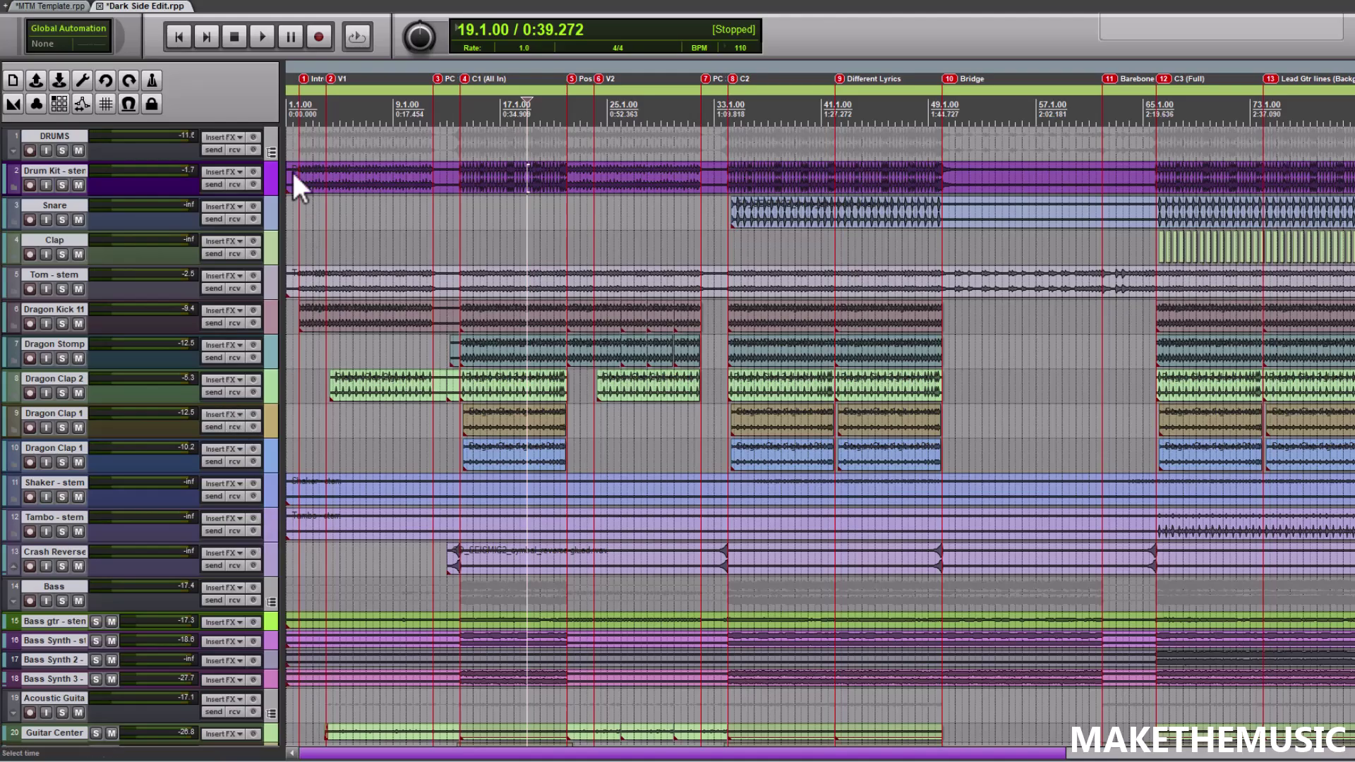
Place the edit cursor at 34.1.00, the start of C2, on the DRUMS track and look over the drum layers.
click(729, 138)
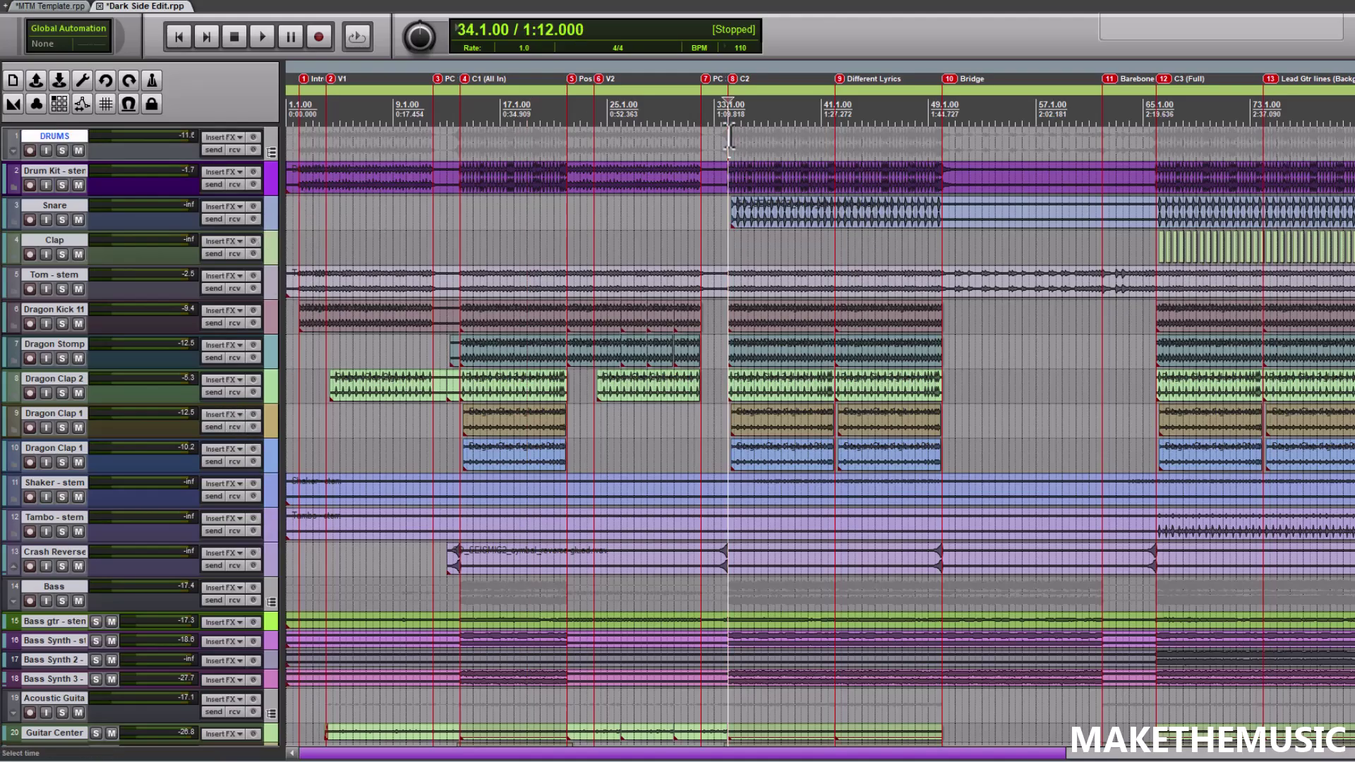
scroll(593, 205, down, 3)
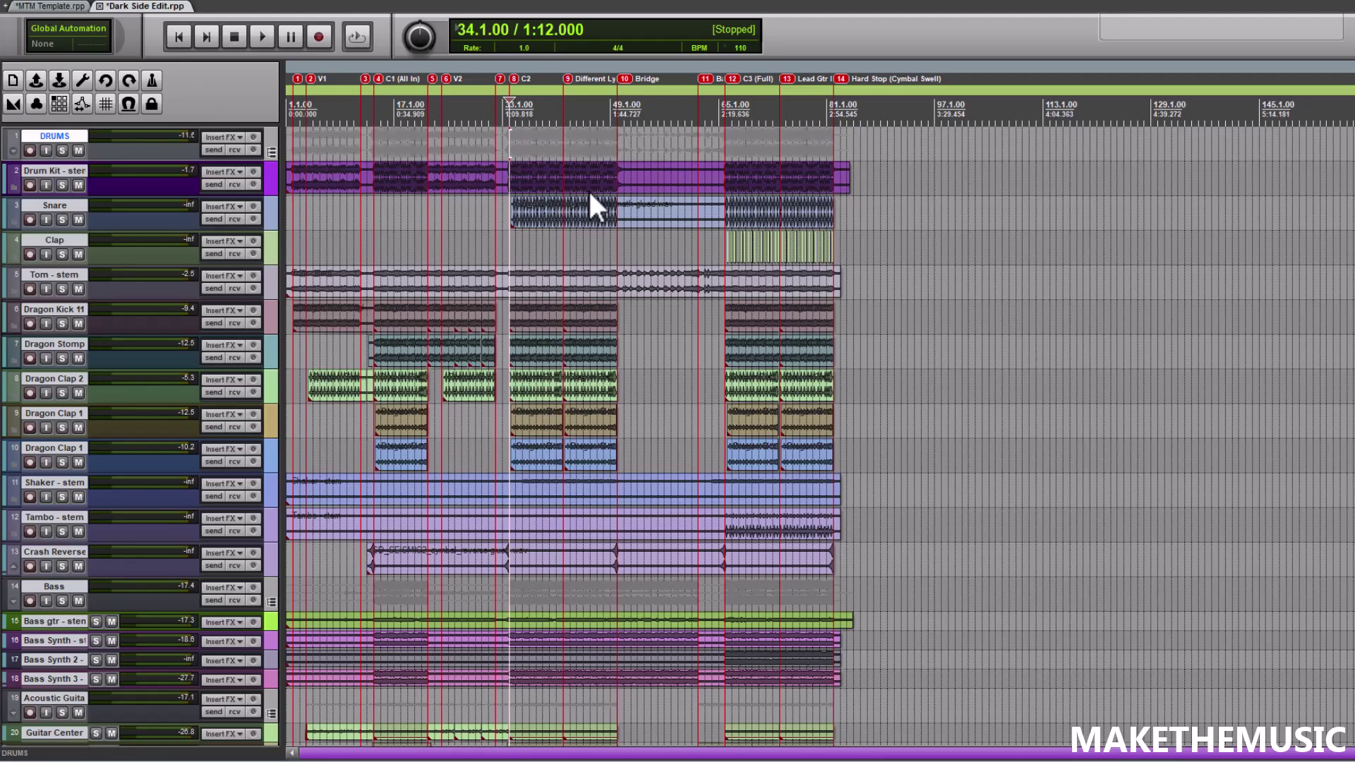
scroll(587, 188, down, 3)
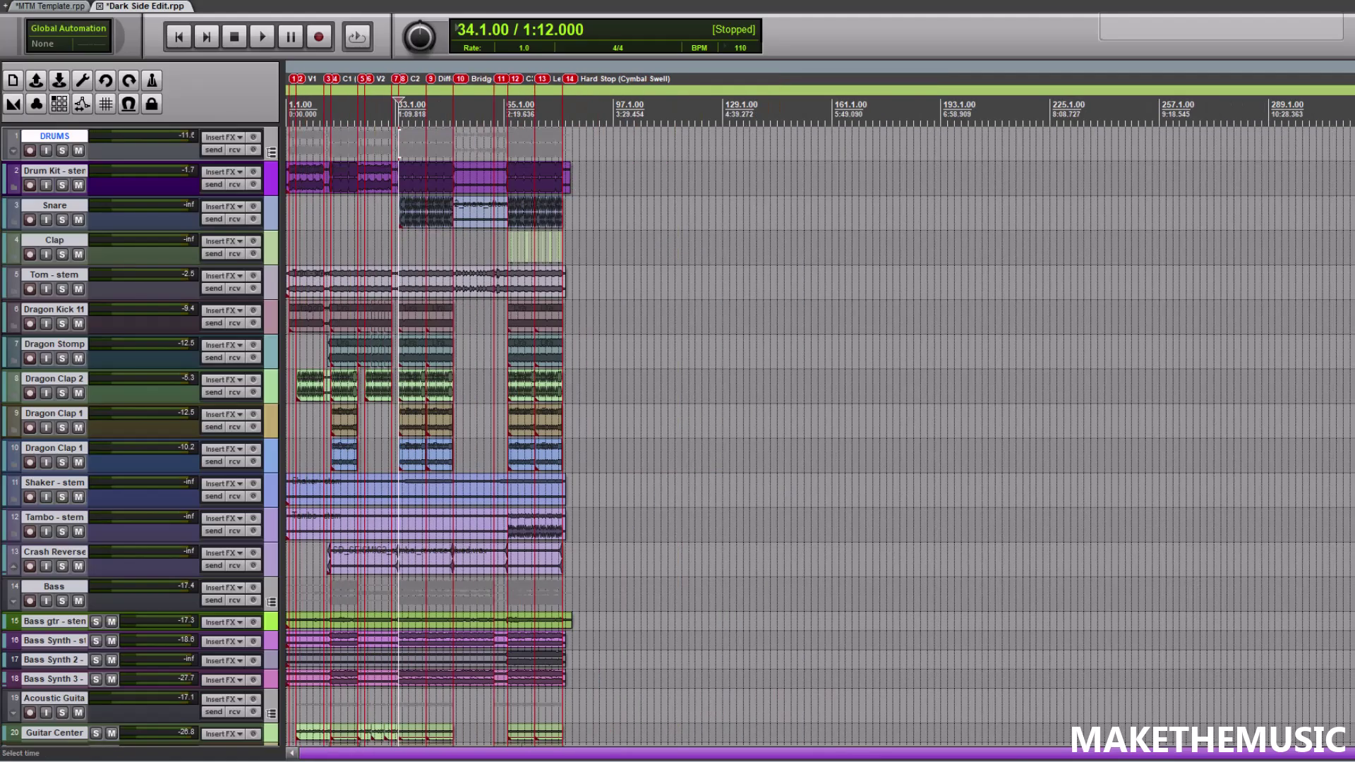
scroll(819, 424, down, 15)
Open the mixer and examine the insert effects on the vocal channels compared with the instrument stems.
click(58, 1)
click(104, 52)
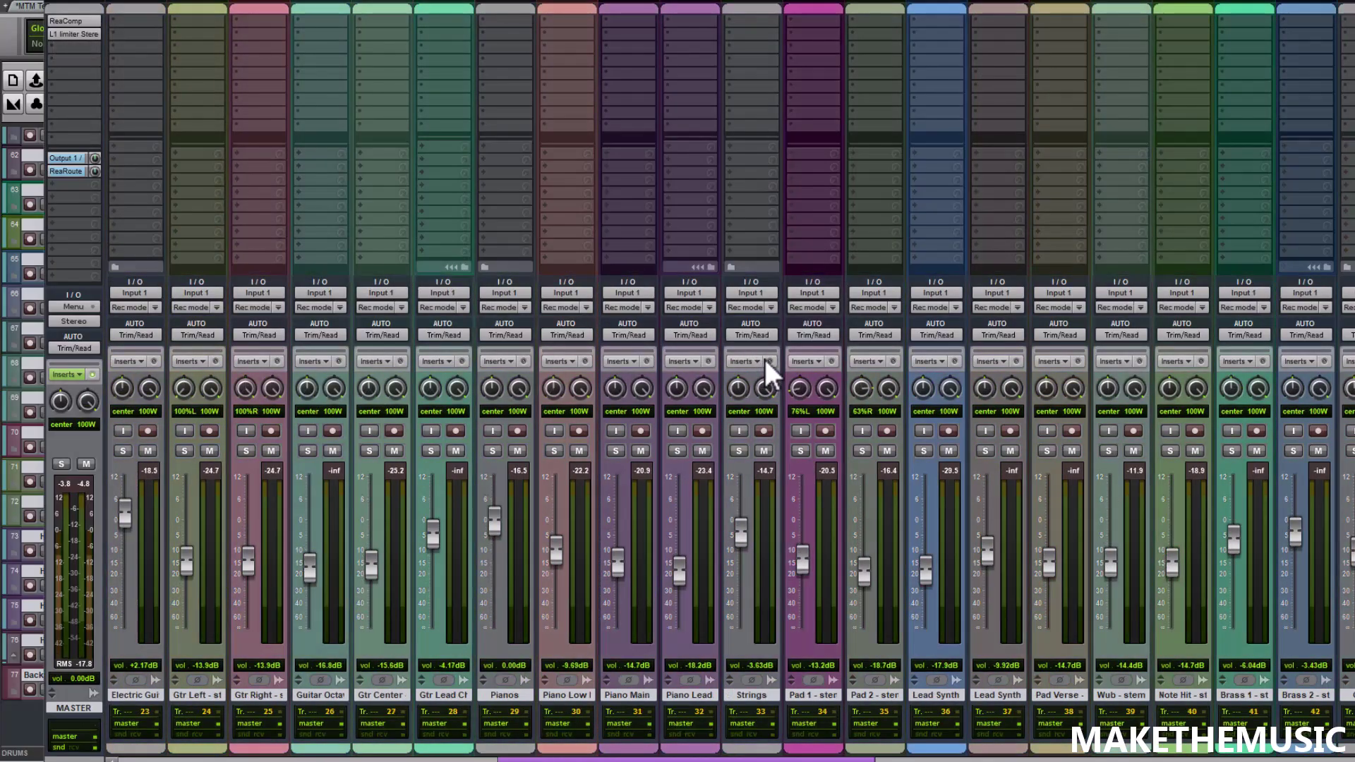
scroll(764, 358, right, 10)
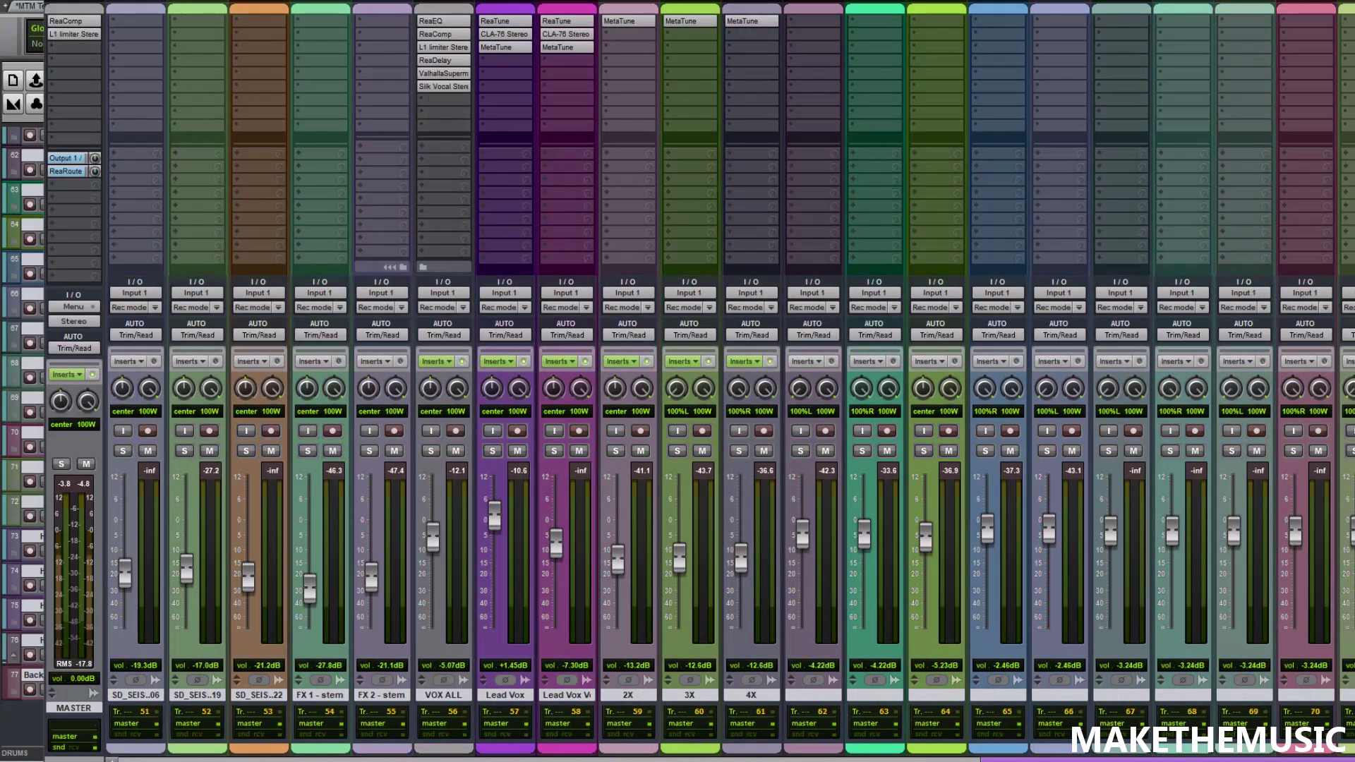
scroll(769, 360, right, 3)
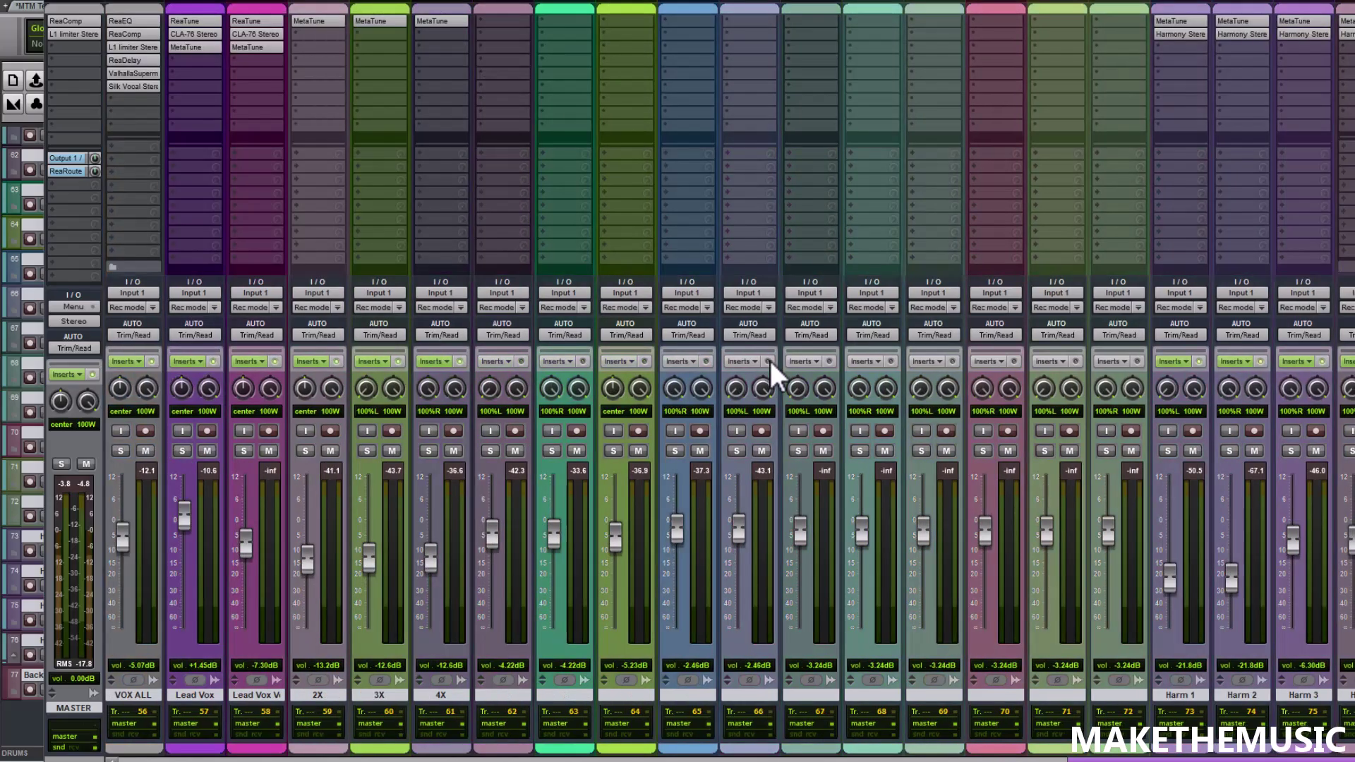
scroll(769, 361, left, 4)
scroll(769, 362, left, 20)
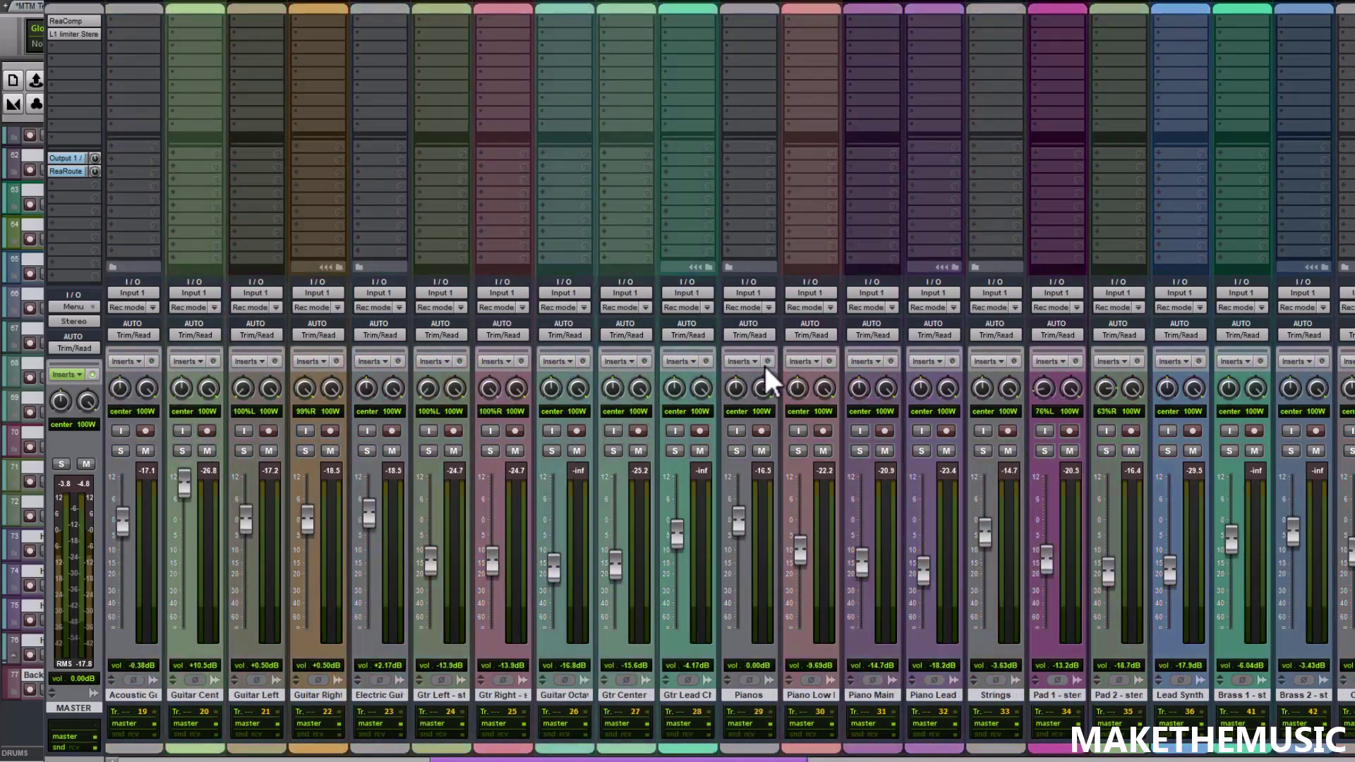
scroll(766, 371, left, 10)
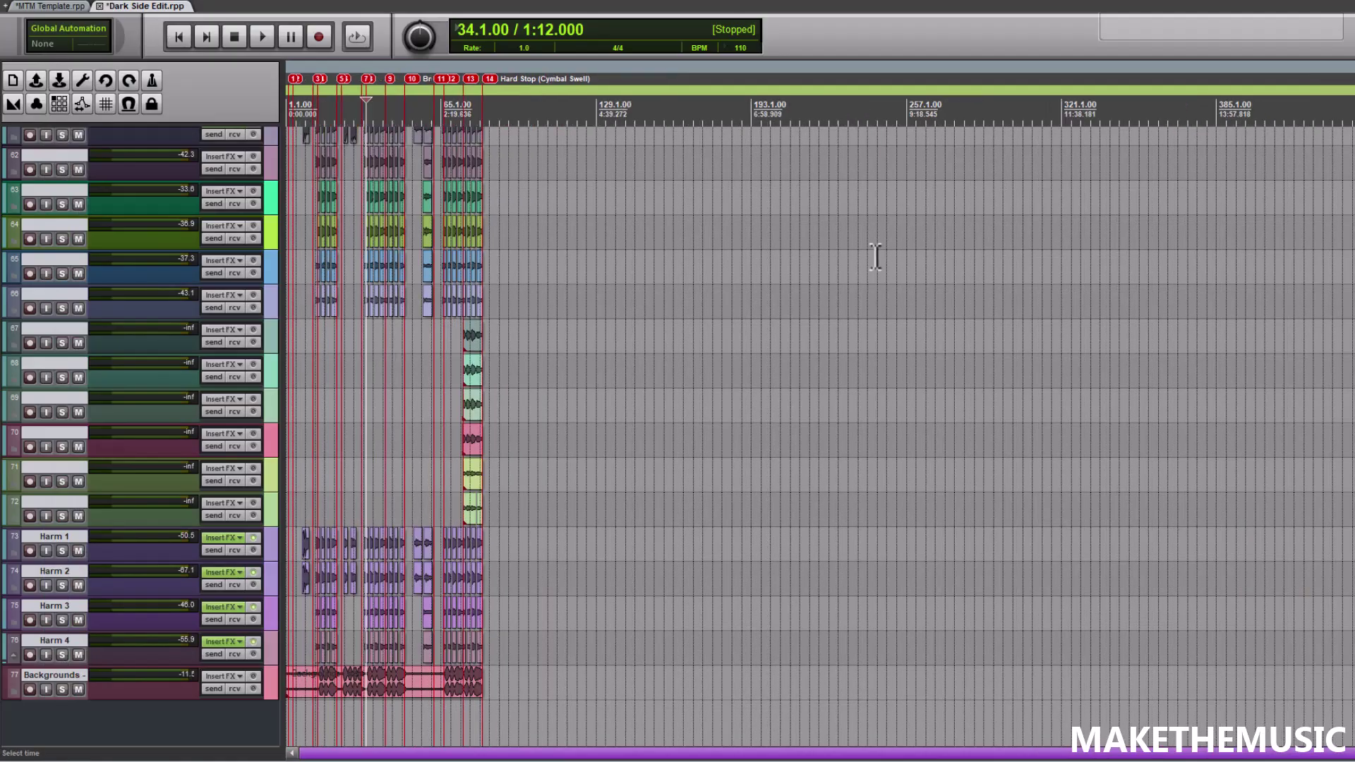
Examine the FX, lead, stacked and harmony tracks across the song down to the Backgrounds track.
scroll(876, 282, up, 6)
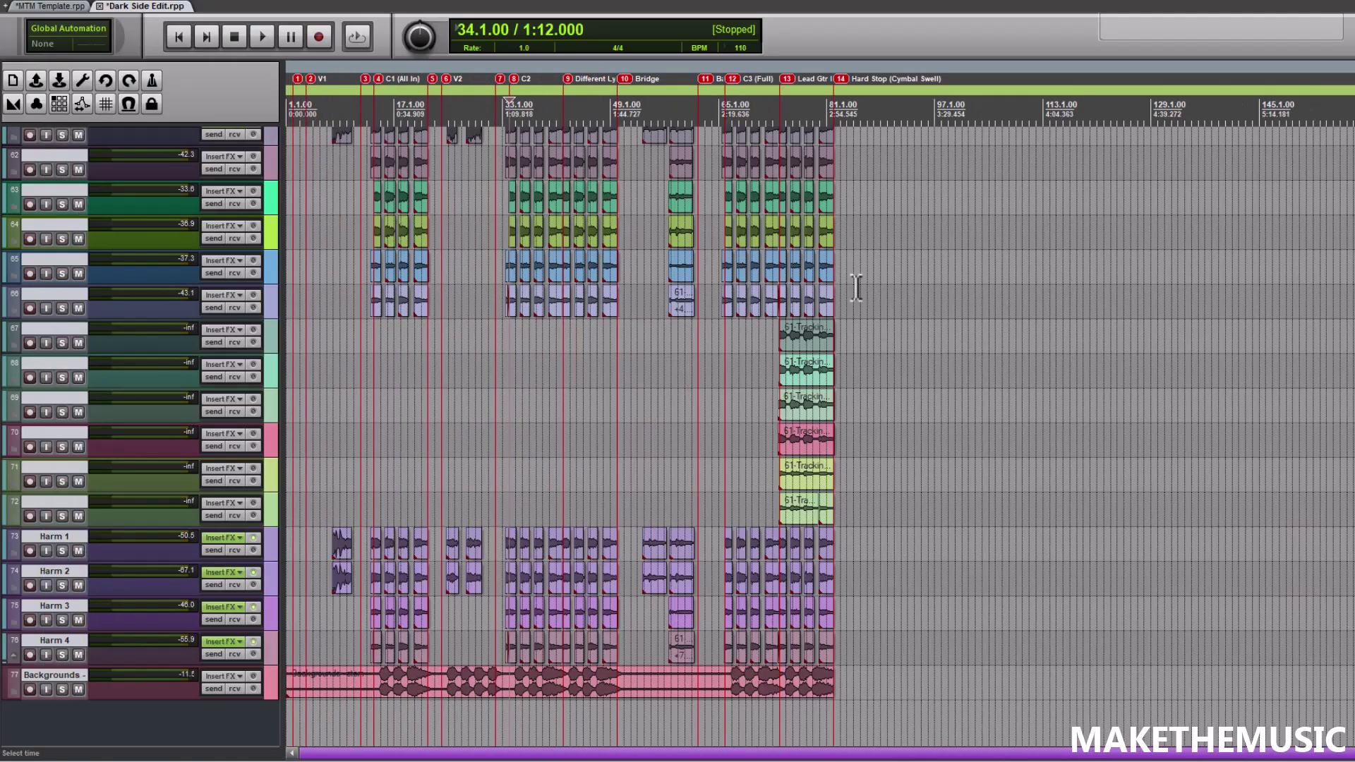
scroll(873, 304, down, 4)
scroll(1151, 415, up, 5)
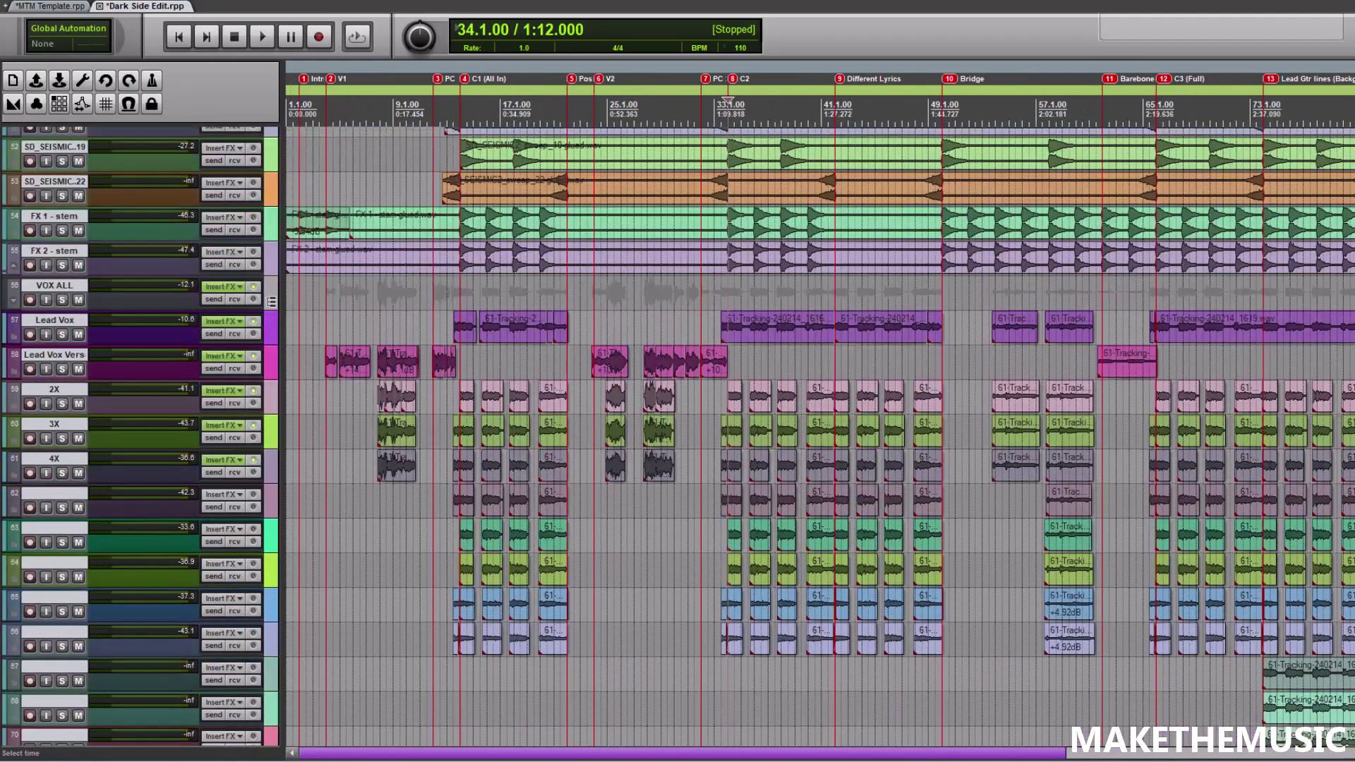
scroll(803, 386, down, 3)
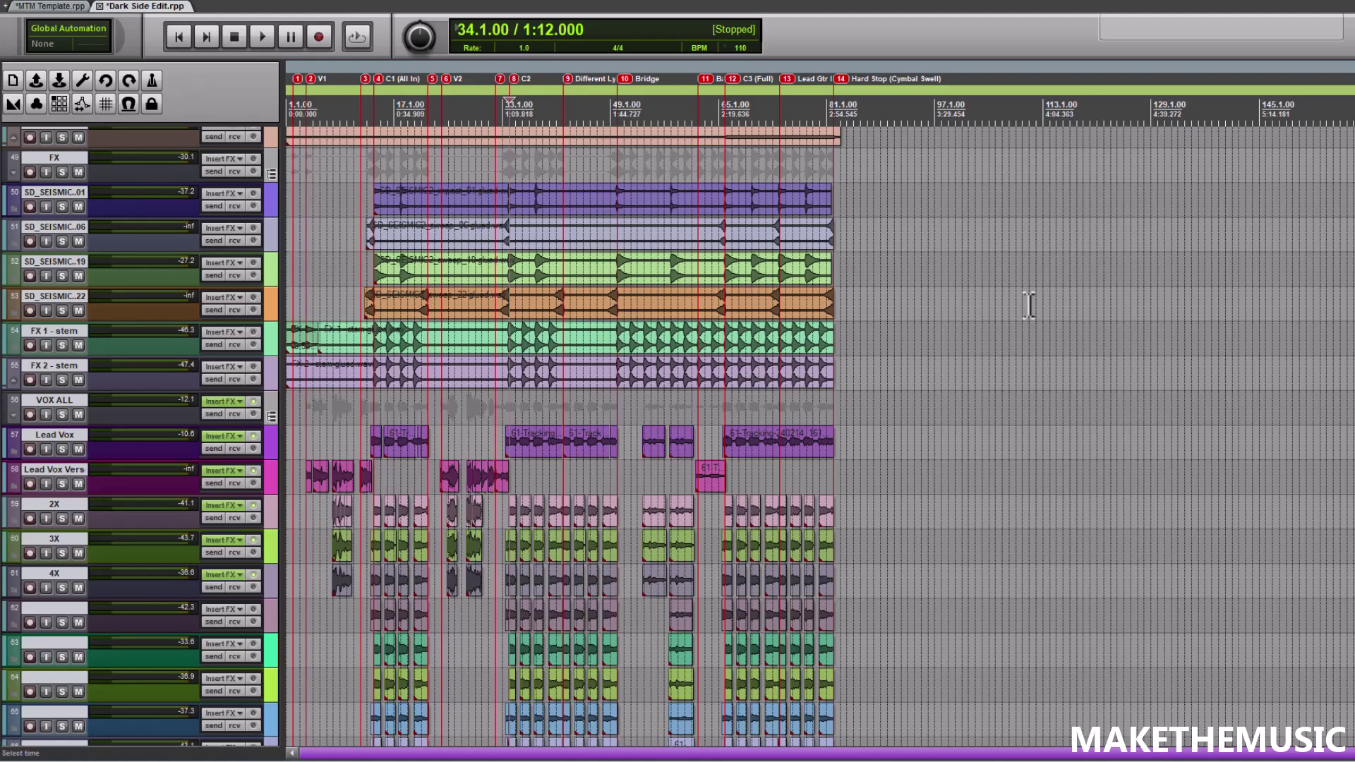
scroll(819, 437, down, 5)
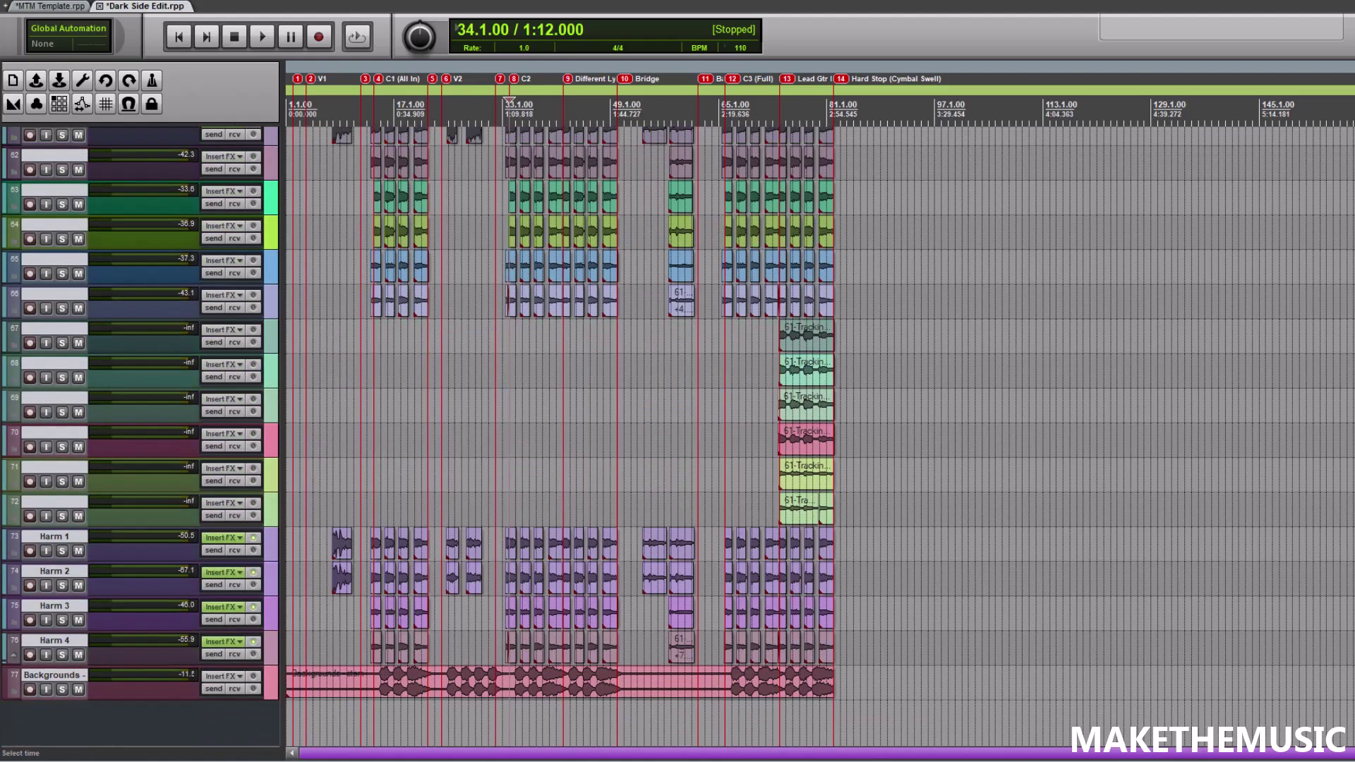
scroll(1226, 579, up, 5)
scroll(1226, 579, down, 5)
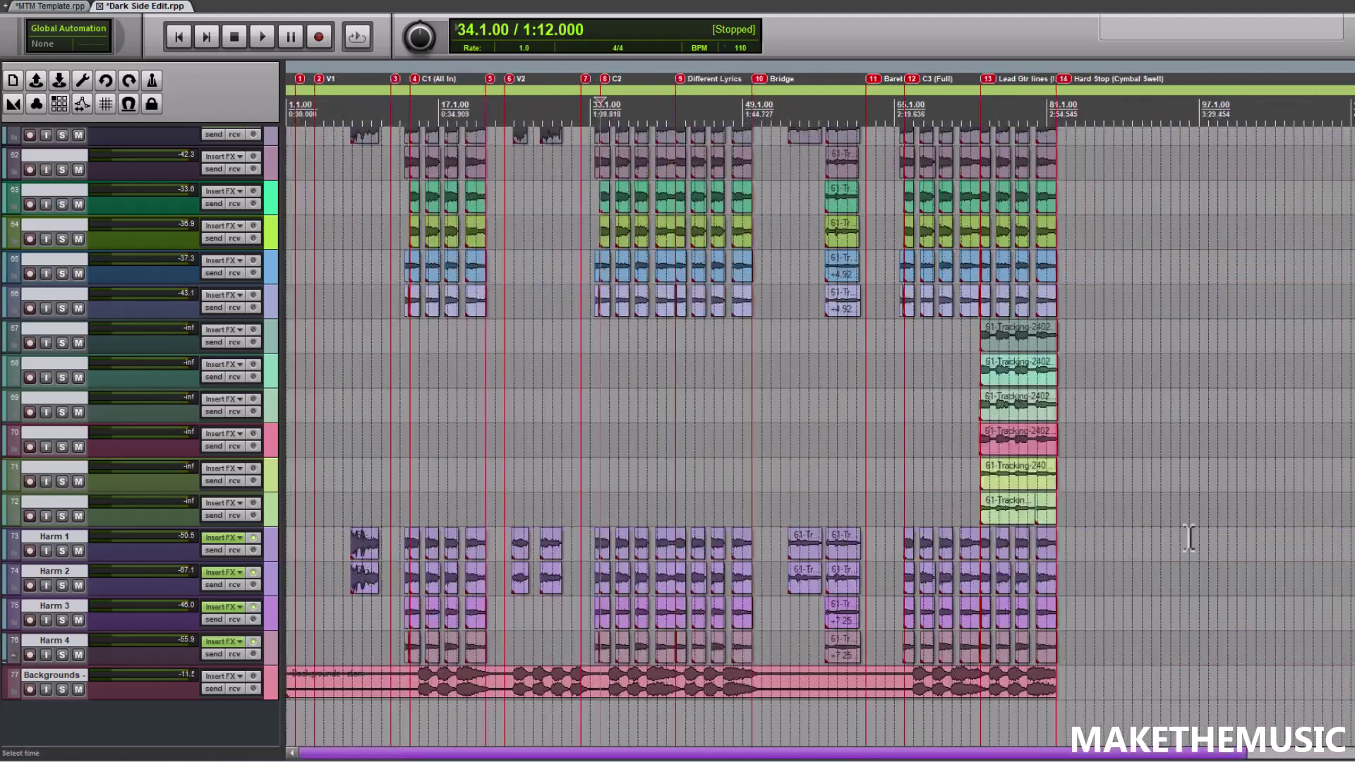
Survey the full session between the vocal stacks and the drum and bass tracks, comparing the song sections.
scroll(819, 423, up, 20)
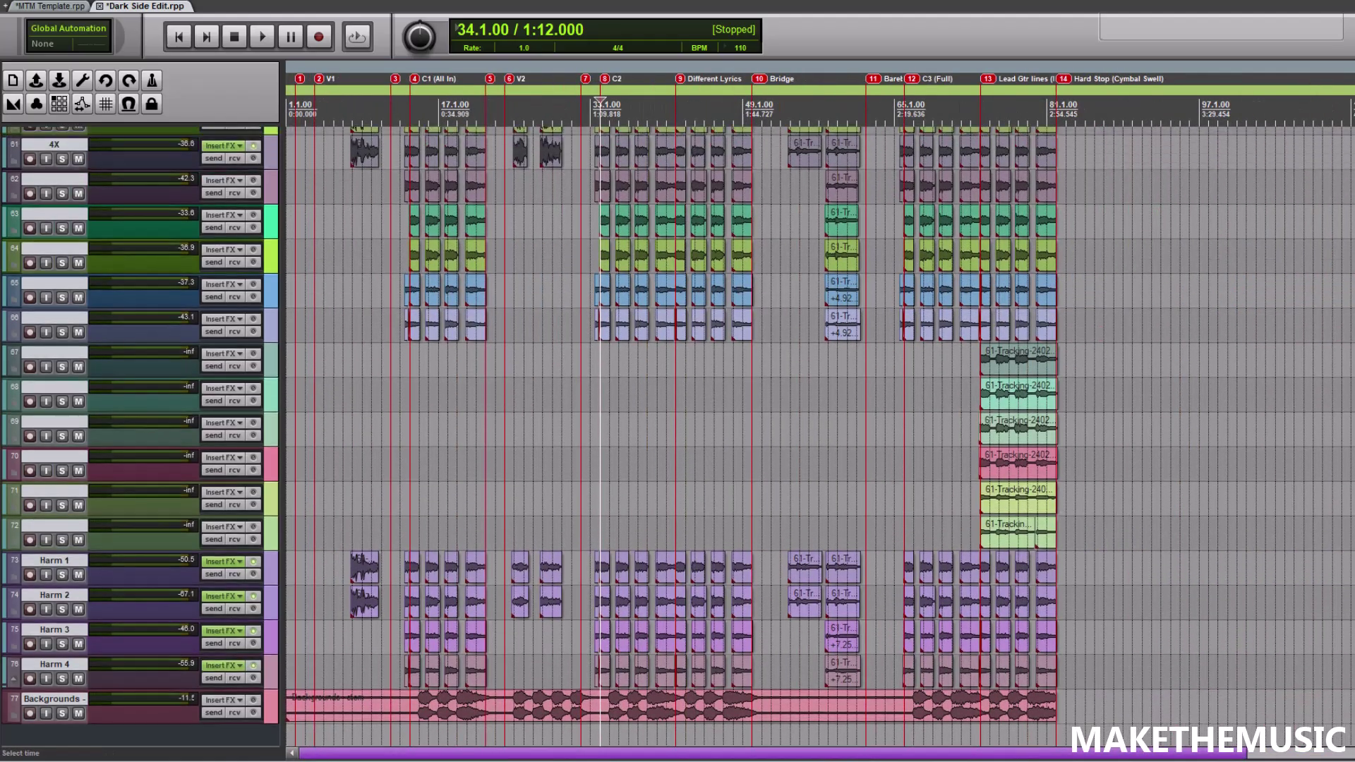
scroll(911, 321, up, 3)
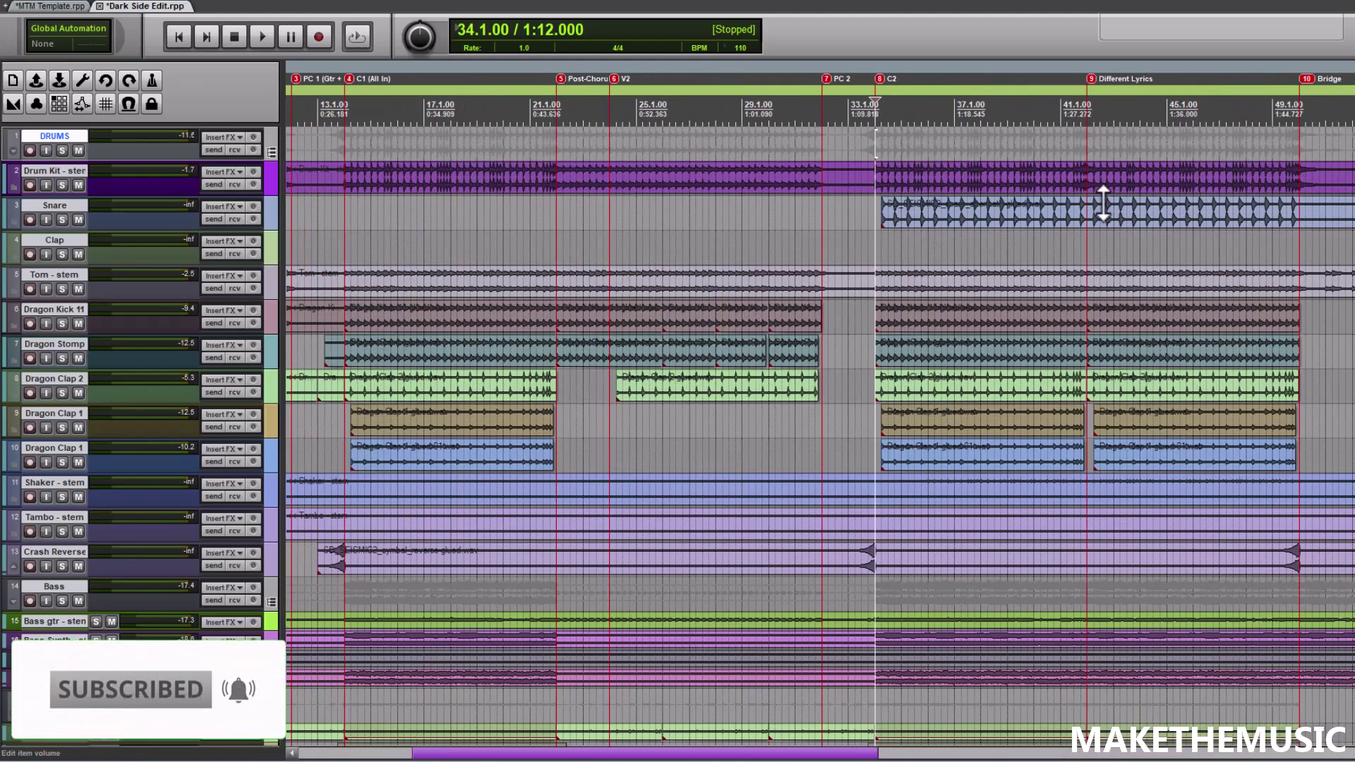
scroll(949, 219, up, 2)
scroll(949, 219, down, 5)
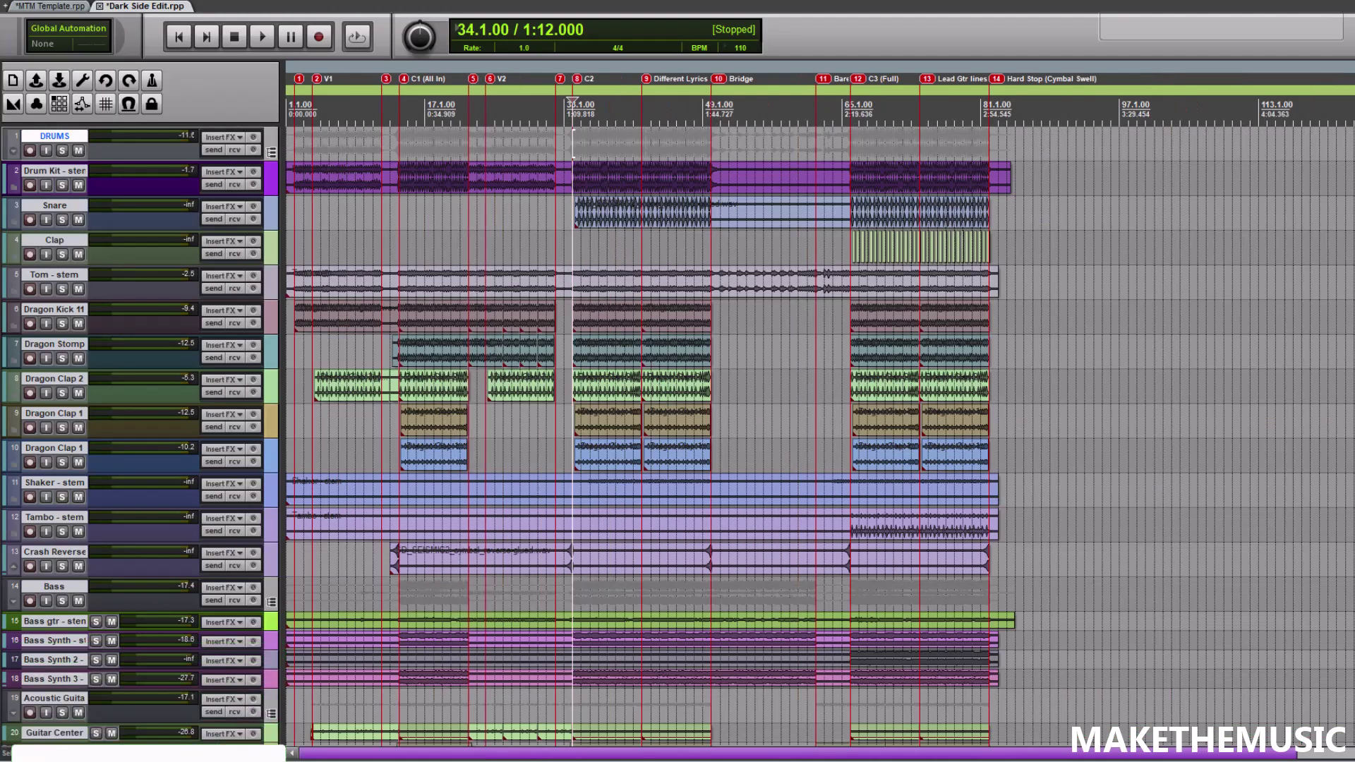
scroll(1053, 501, down, 15)
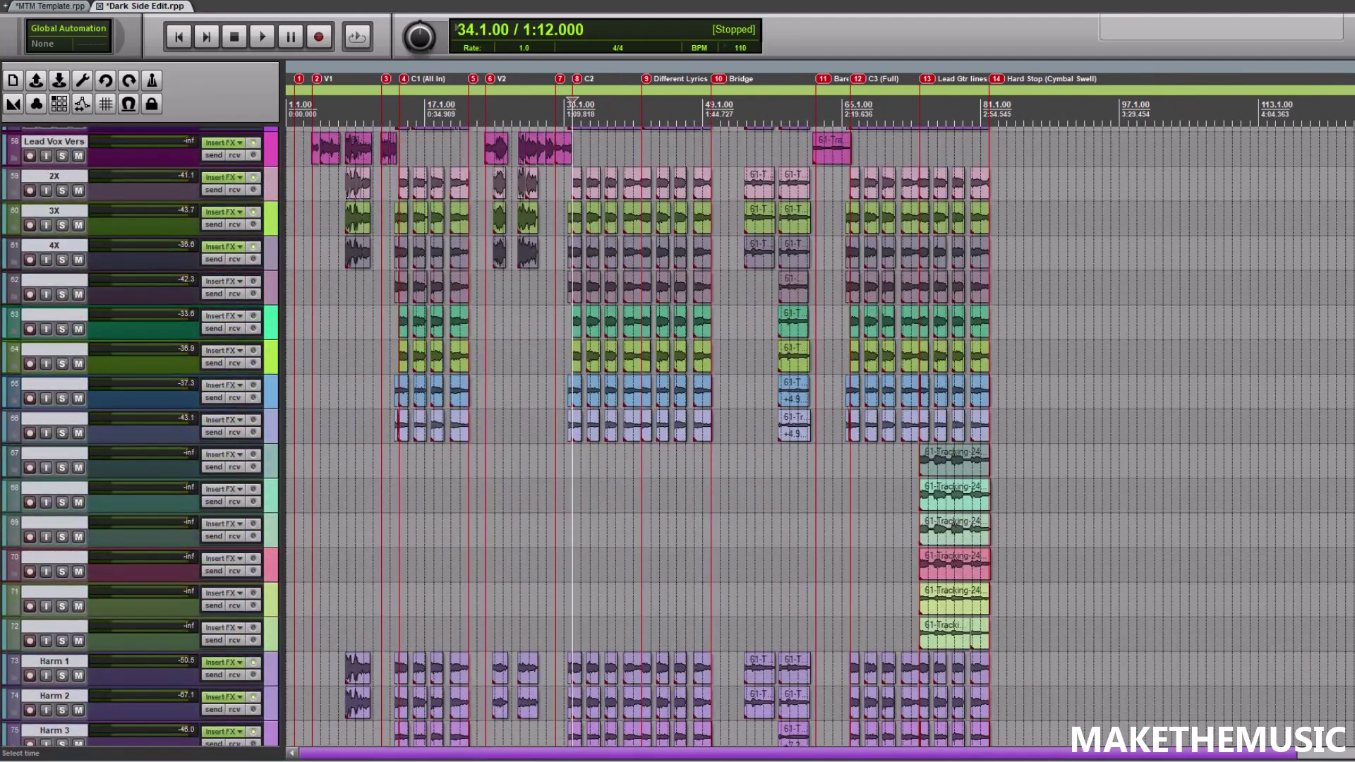
scroll(1053, 500, up, 15)
scroll(900, 240, up, 2)
scroll(899, 240, down, 3)
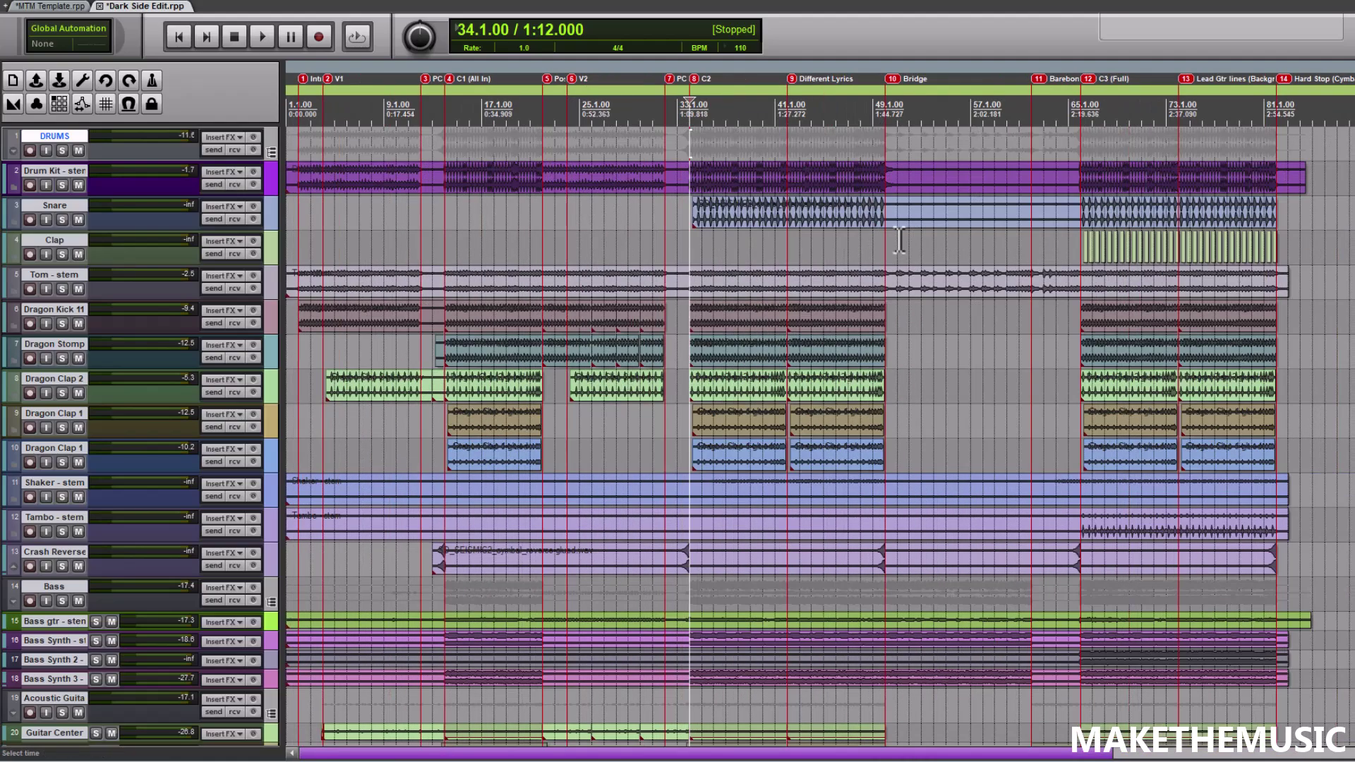